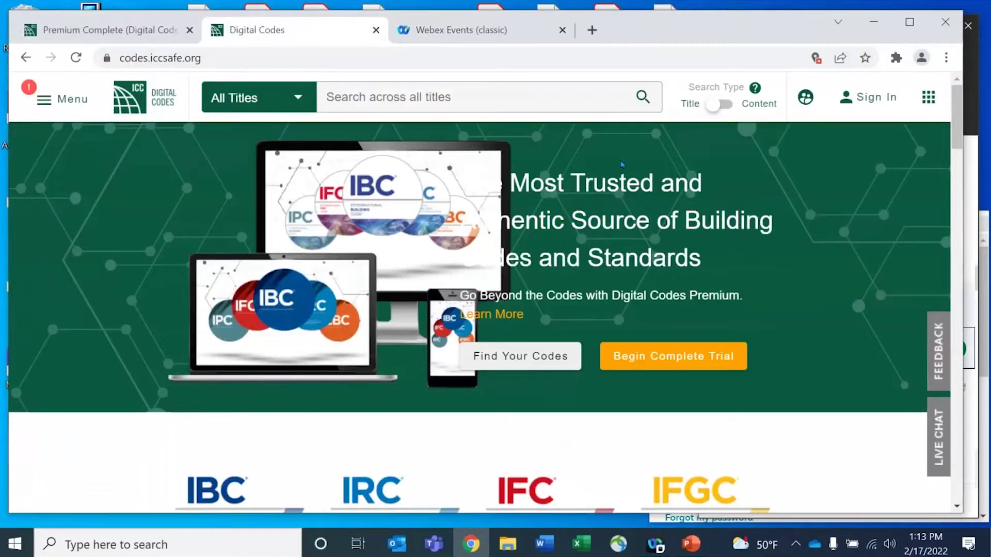
# Enter "means of egress" as a search across all titles and maximize the browser window
pyautogui.click(248, 54)
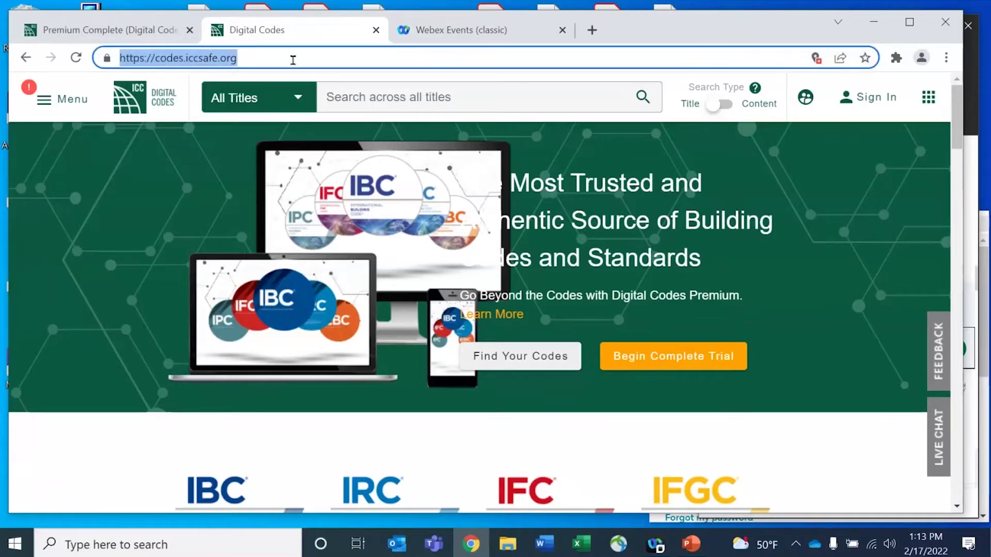
pyautogui.click(388, 89)
pyautogui.write('means')
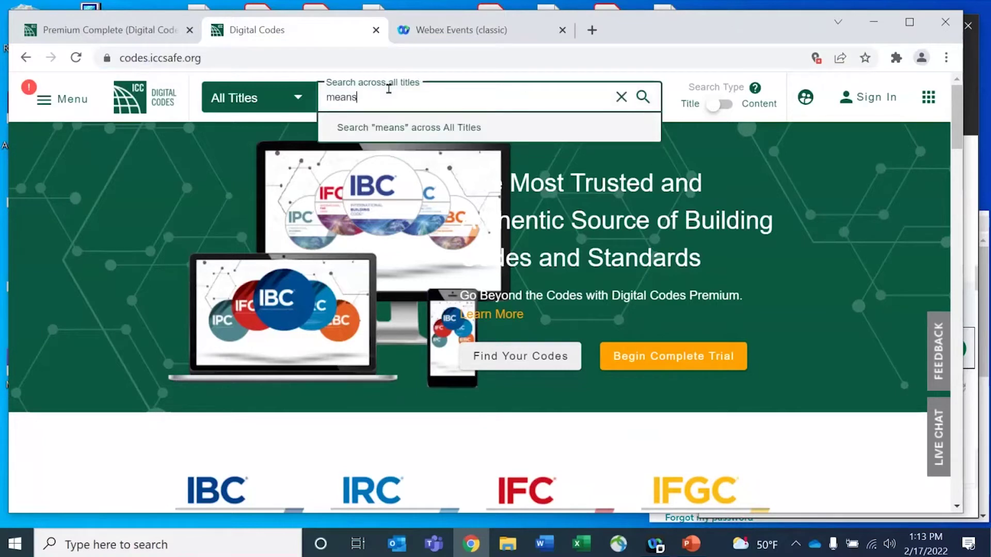
pyautogui.write(' of ')
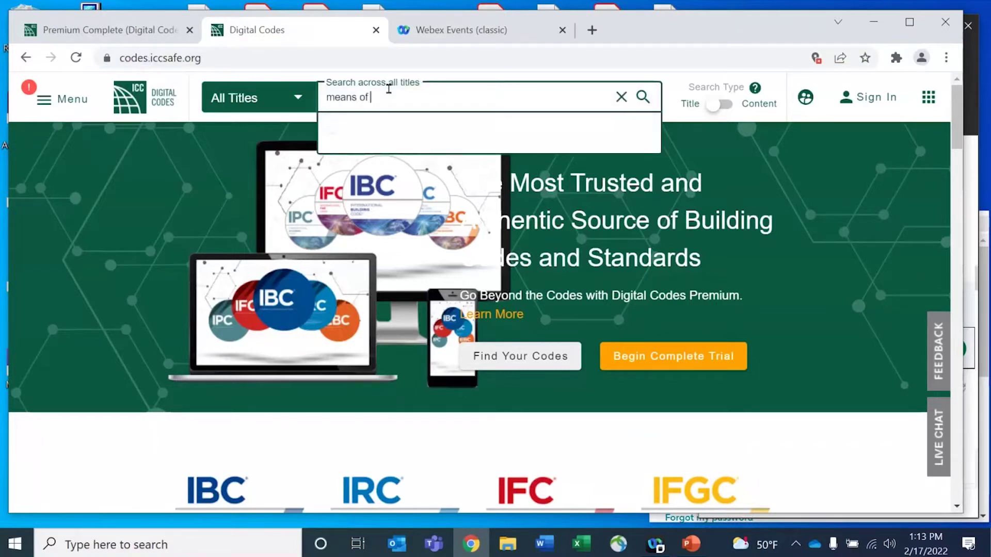
pyautogui.write('egress')
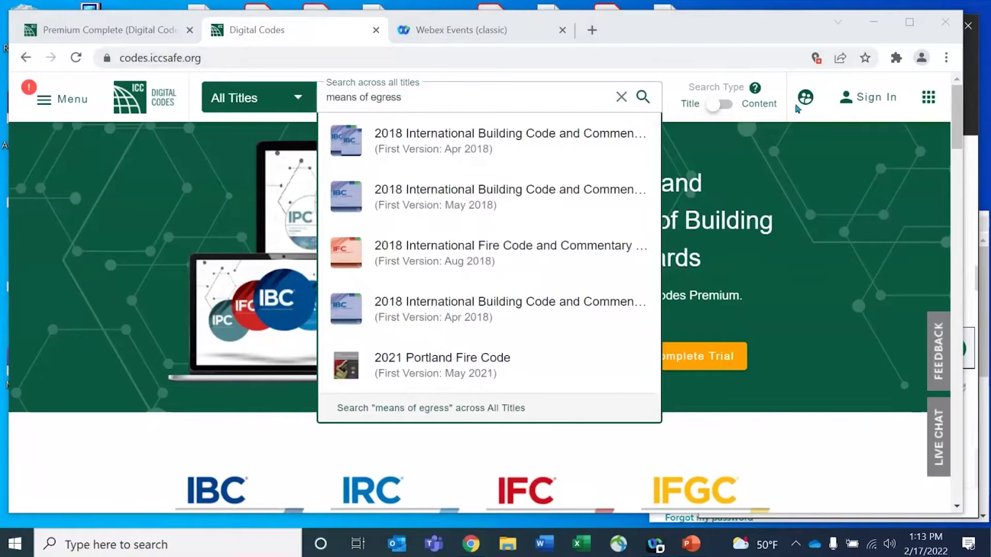
pyautogui.click(802, 262)
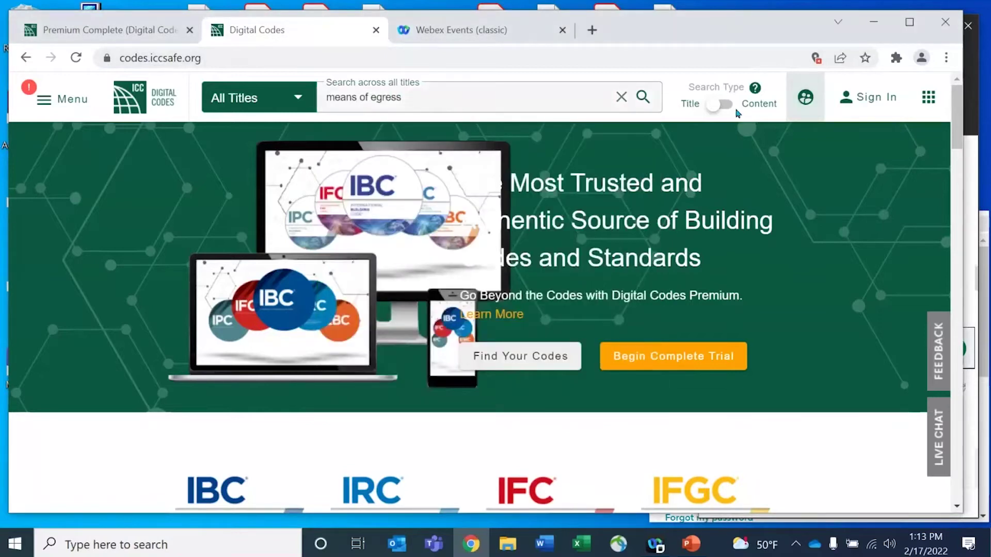
pyautogui.doubleClick(751, 30)
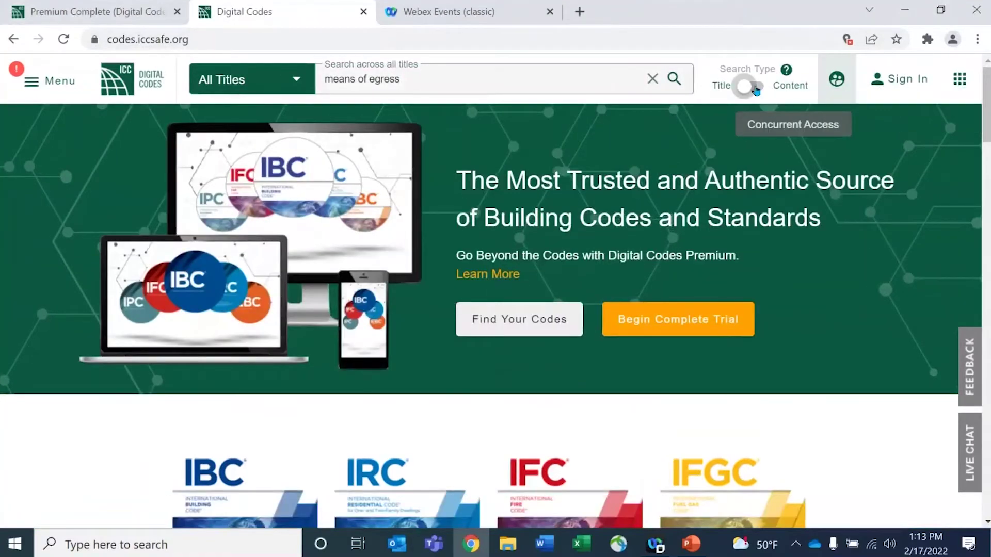
# Set the search type to Content and try to search the premium database for "means of egress" without signing in
pyautogui.click(759, 88)
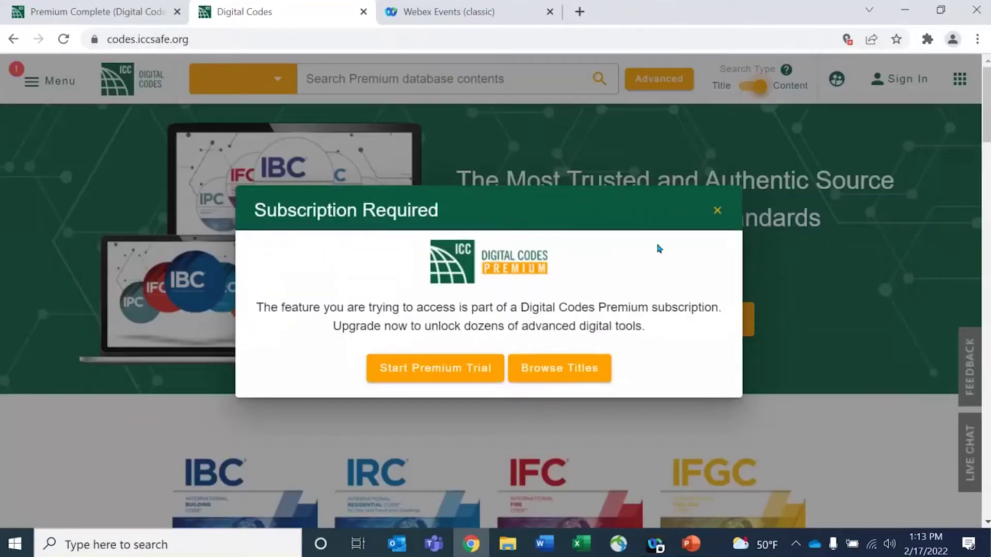
pyautogui.click(716, 211)
pyautogui.click(508, 78)
pyautogui.write('means')
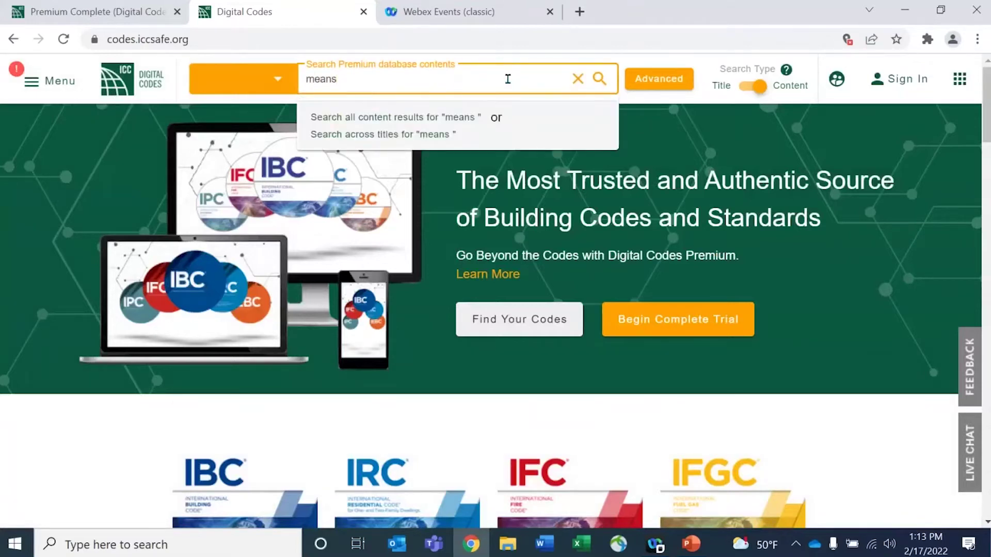
pyautogui.write(' of egress')
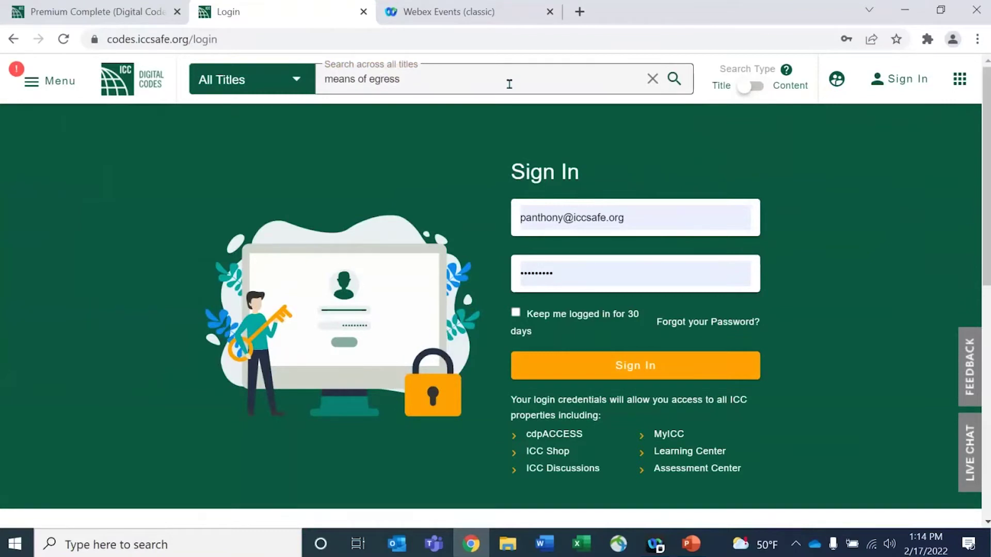
# Sign in to the premium account with the prefilled credentials
pyautogui.click(885, 81)
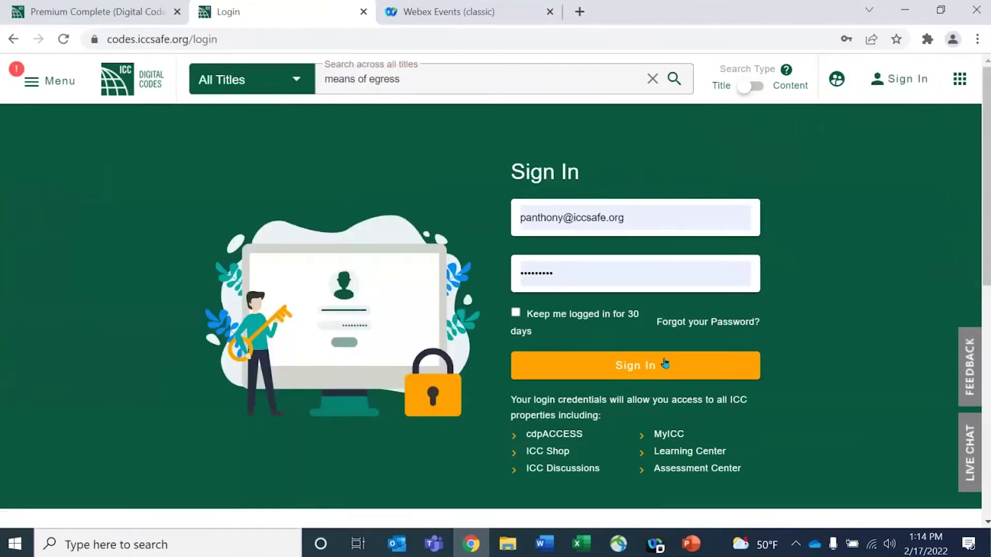
pyautogui.click(662, 359)
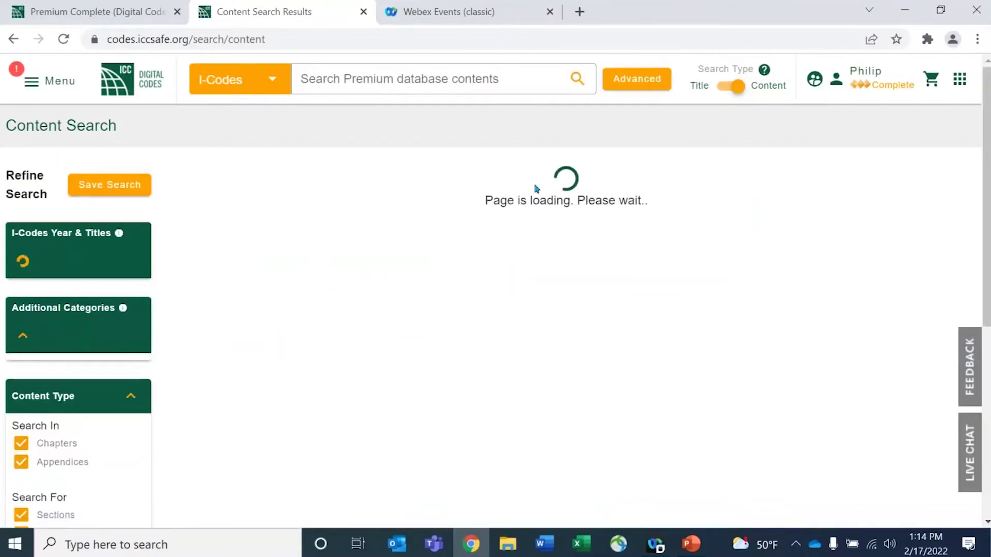
pyautogui.click(857, 78)
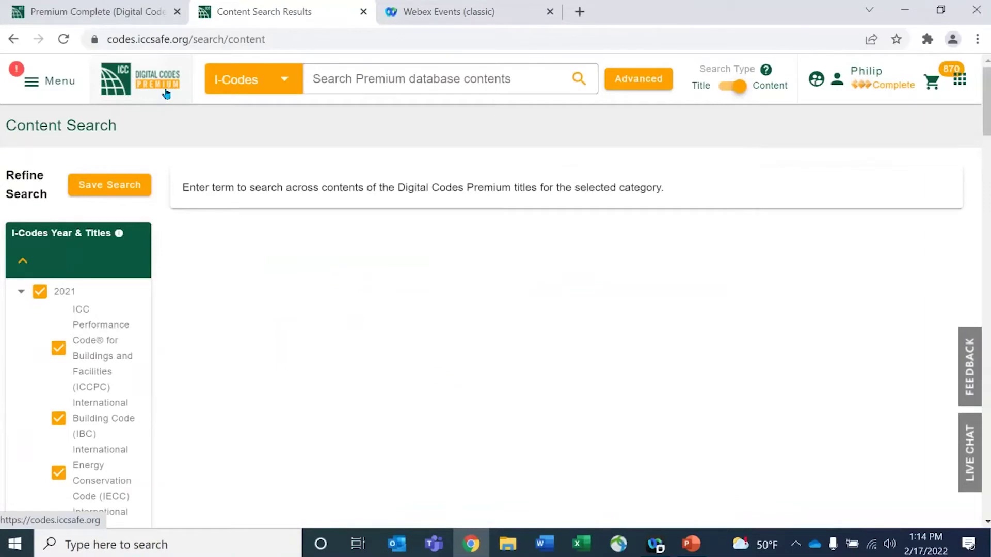
# Set the search type to Title and replace the search term with "irc" across all titles
pyautogui.click(382, 70)
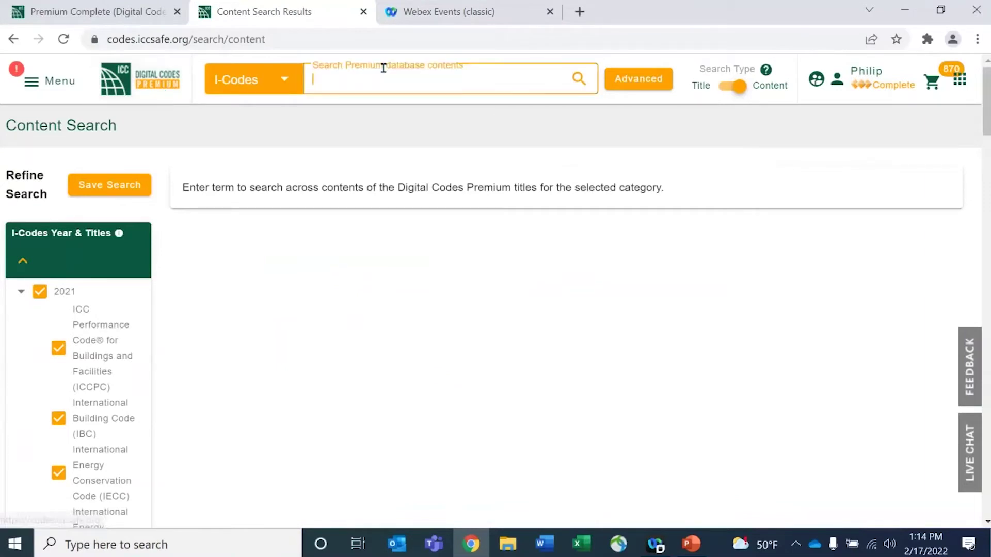
pyautogui.click(725, 88)
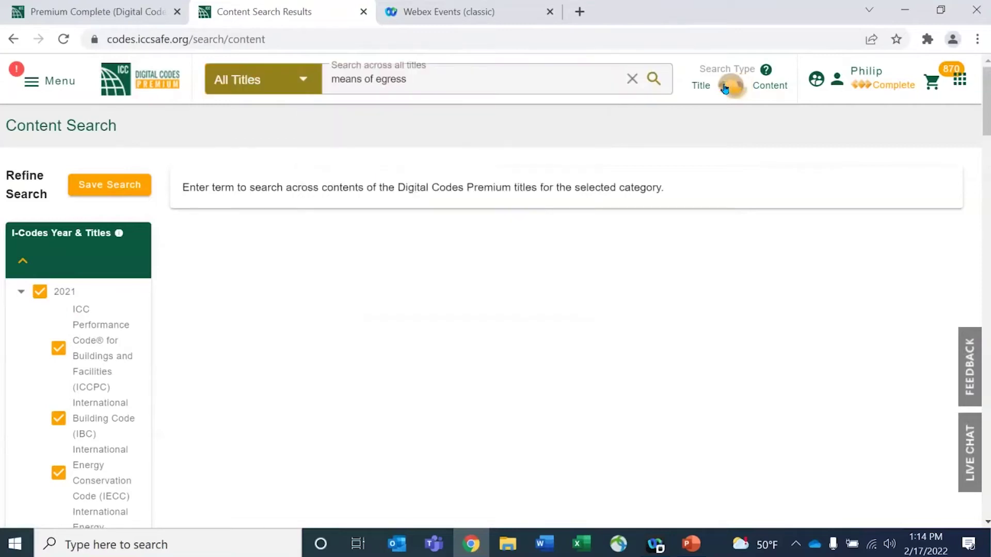
pyautogui.click(480, 74)
pyautogui.press('BackSpace')
pyautogui.press('BackSpace')
pyautogui.press('BackSpace')
pyautogui.press('BackSpace')
pyautogui.press('BackSpace')
pyautogui.press('BackSpace')
pyautogui.press('BackSpace')
pyautogui.press('BackSpace')
pyautogui.press('BackSpace')
pyautogui.press('BackSpace')
pyautogui.press('BackSpace')
pyautogui.press('BackSpace')
pyautogui.press('BackSpace')
pyautogui.press('BackSpace')
pyautogui.press('BackSpace')
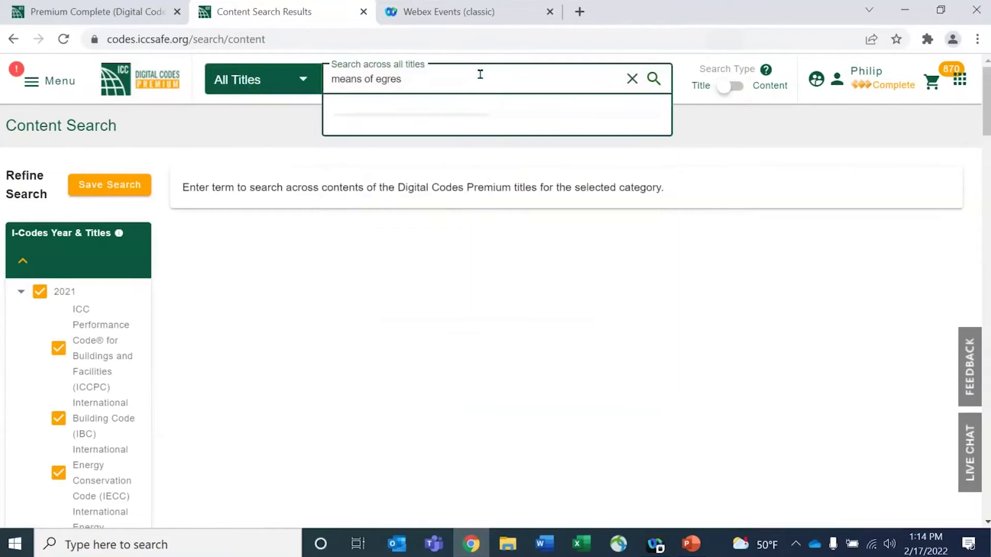
pyautogui.write('irc')
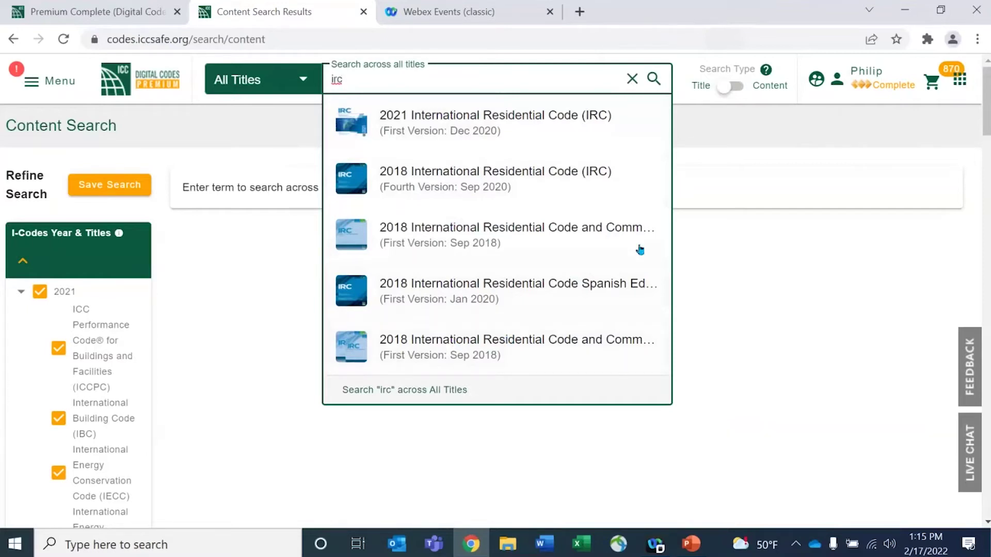
# Set the search type to Content and search the I-Codes contents for "means of egress"
pyautogui.click(737, 86)
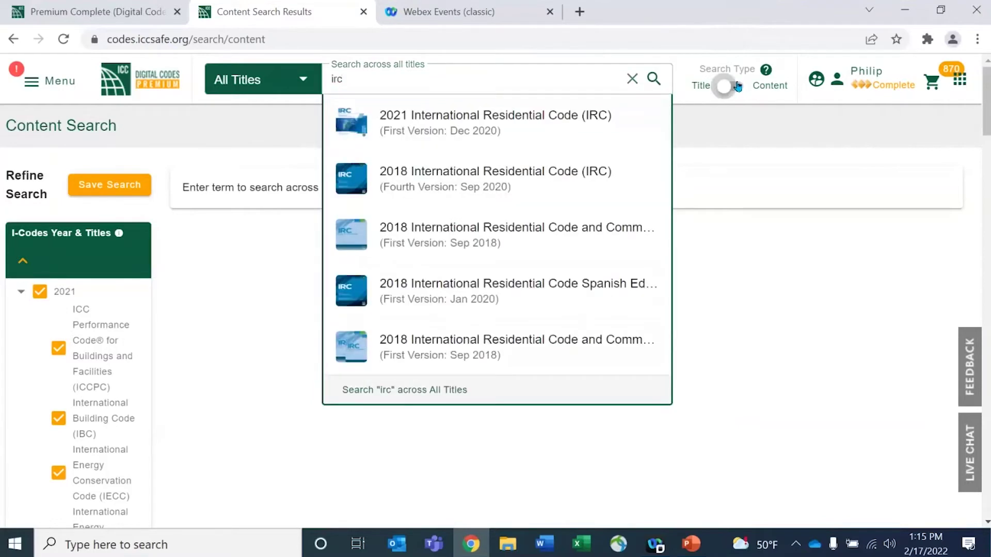
pyautogui.click(734, 88)
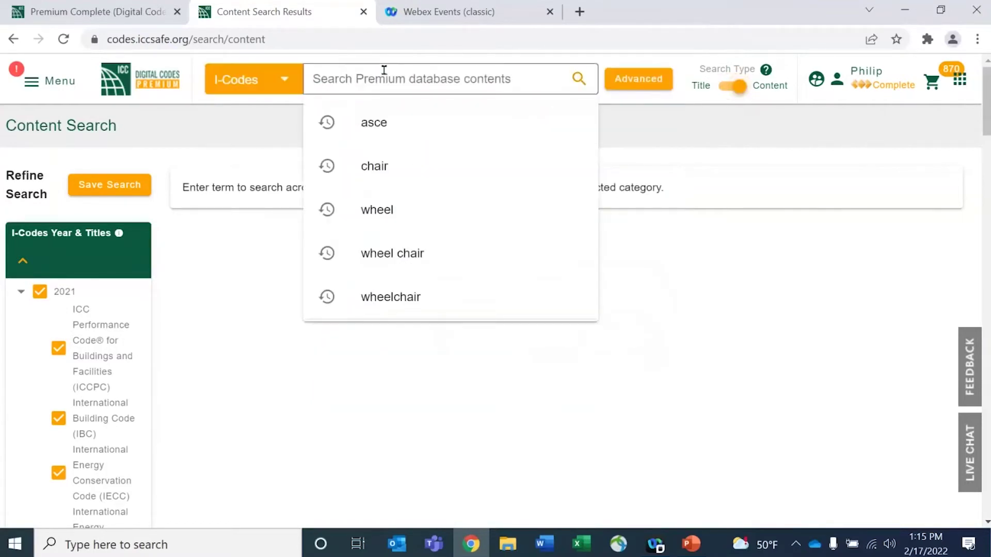
pyautogui.click(466, 87)
pyautogui.click(466, 87)
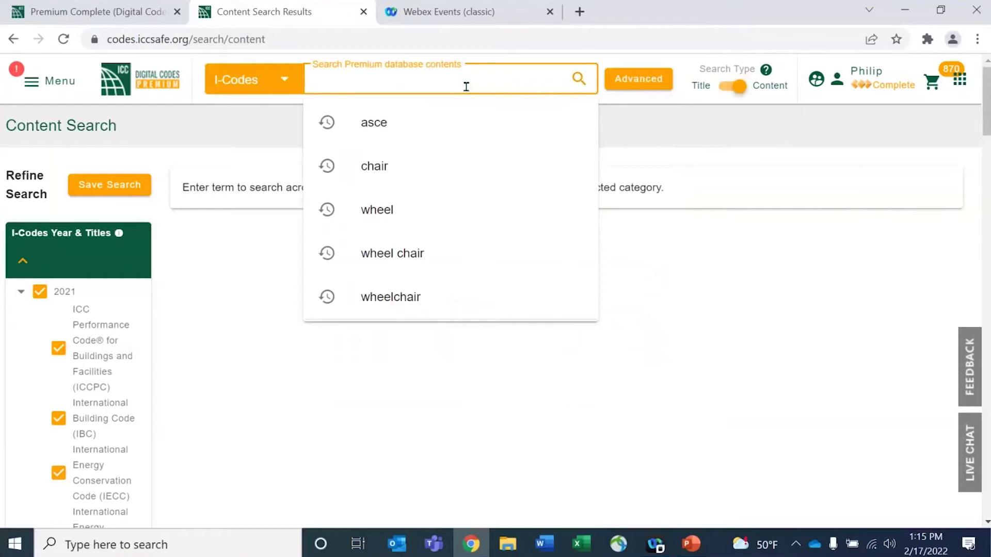
pyautogui.write('means')
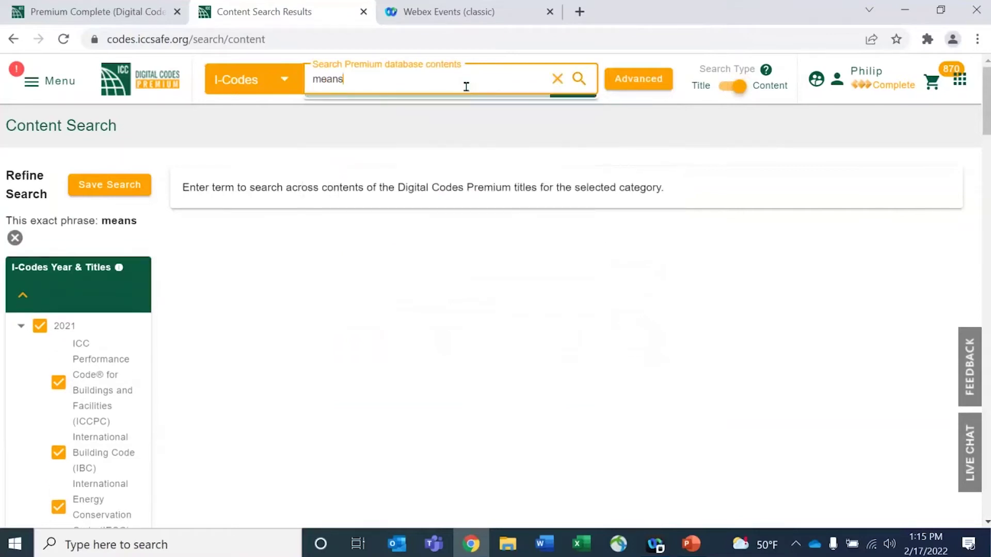
pyautogui.write(' of eg')
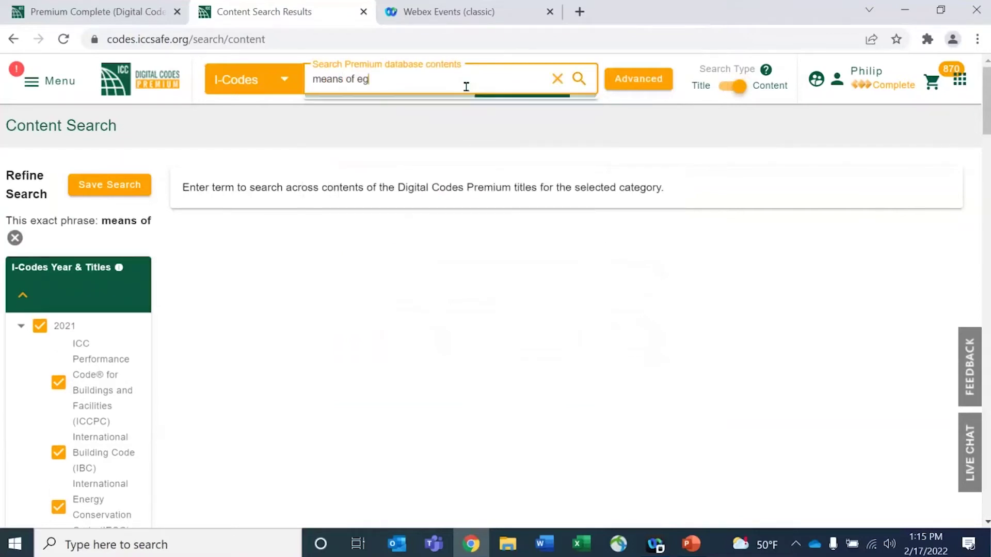
pyautogui.write('ress')
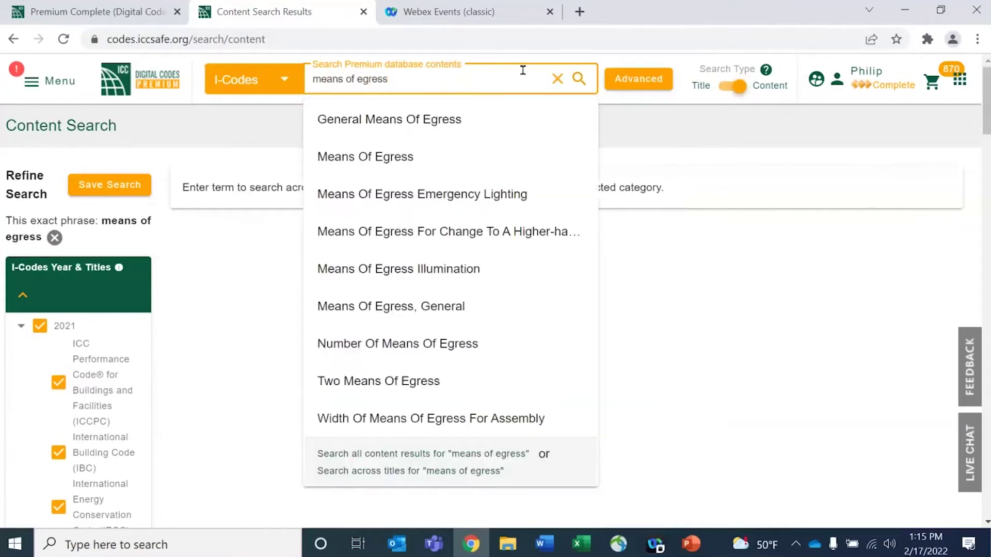
pyautogui.press('Return')
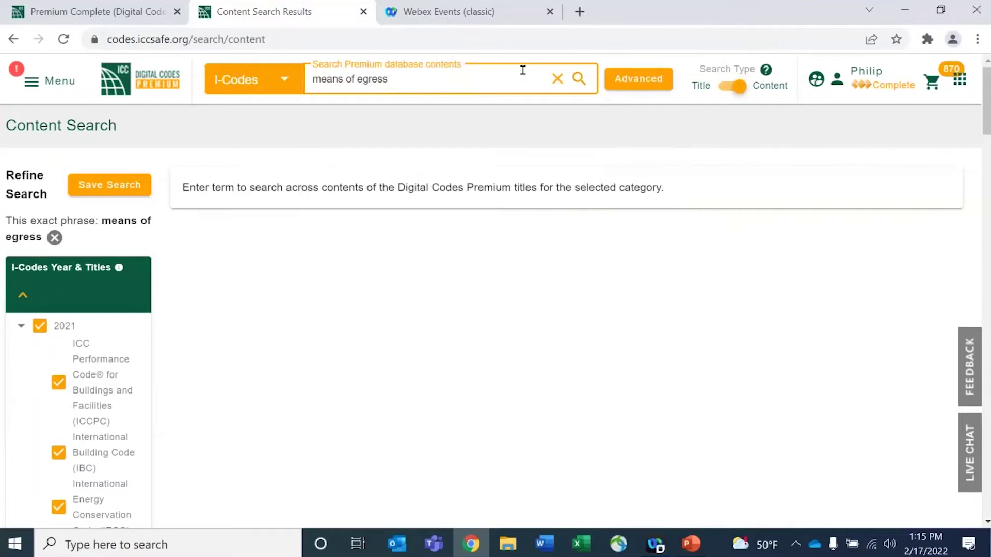
pyautogui.press('Return')
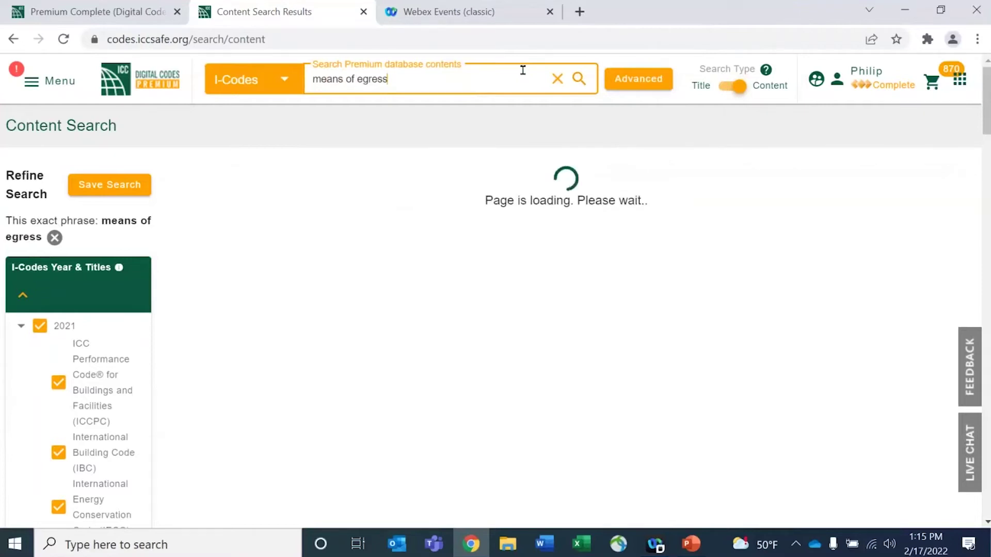
# Review the Advanced Search options, including the Near Search fields and its word-distance explanation, and close the dialog without searching
pyautogui.scroll(-2, 522, 70)
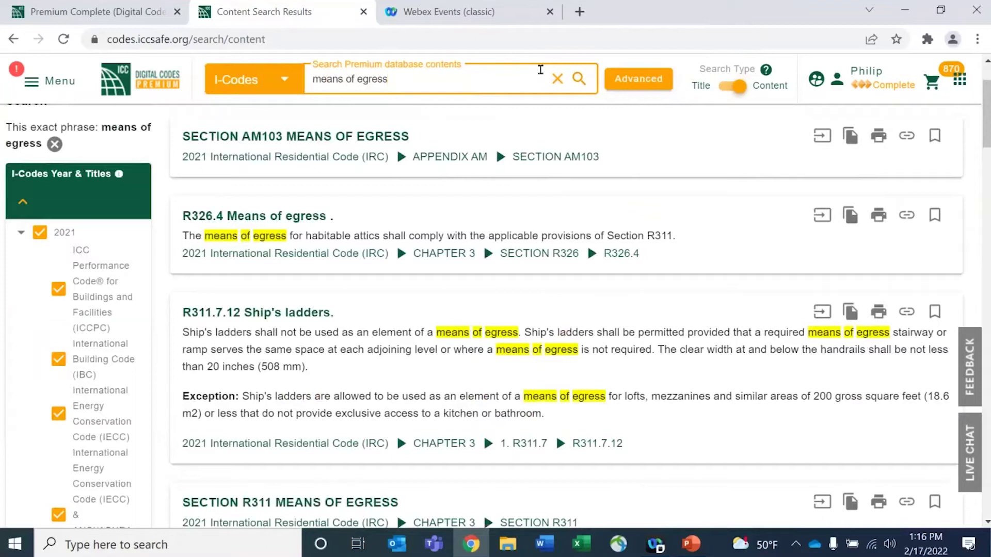
pyautogui.click(618, 84)
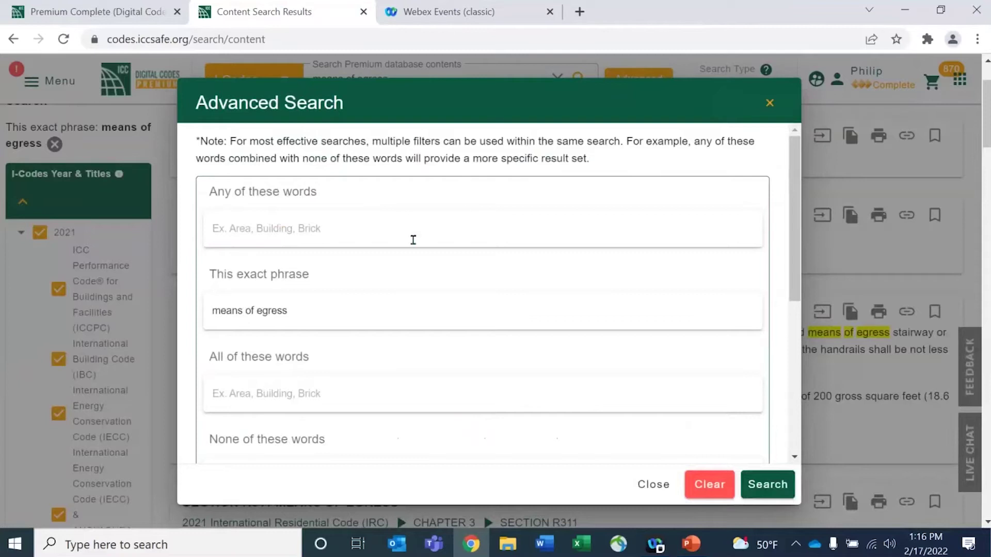
pyautogui.scroll(-3, 433, 240)
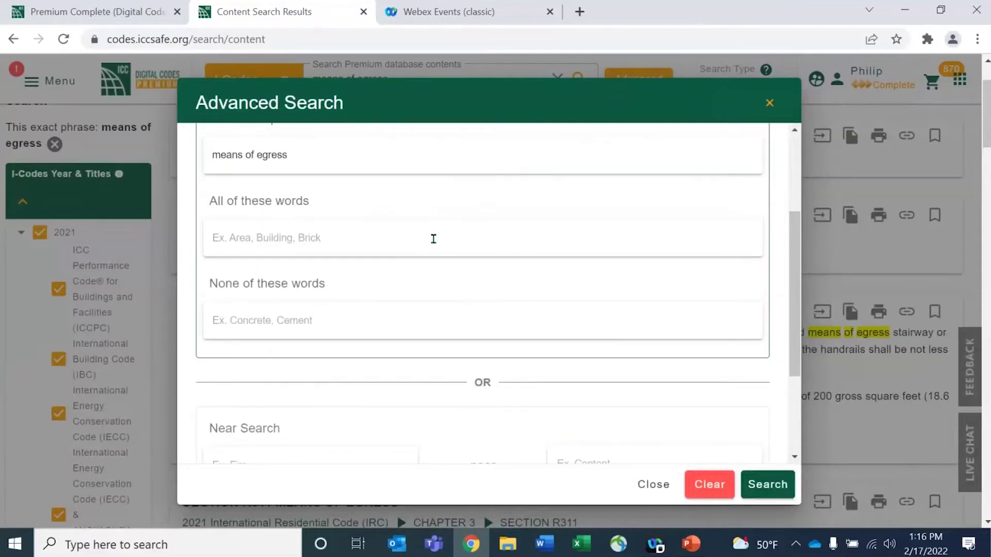
pyautogui.scroll(-3, 434, 239)
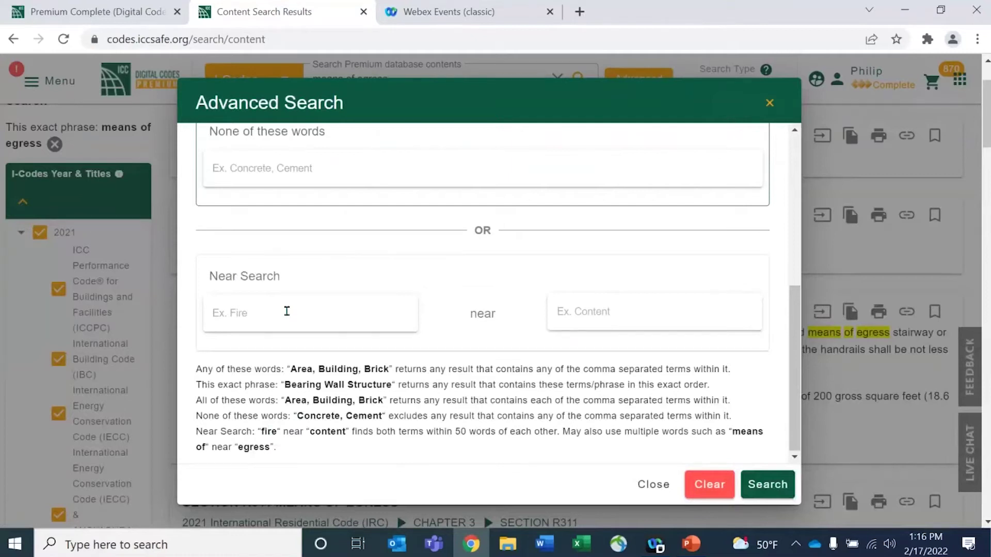
pyautogui.click(590, 313)
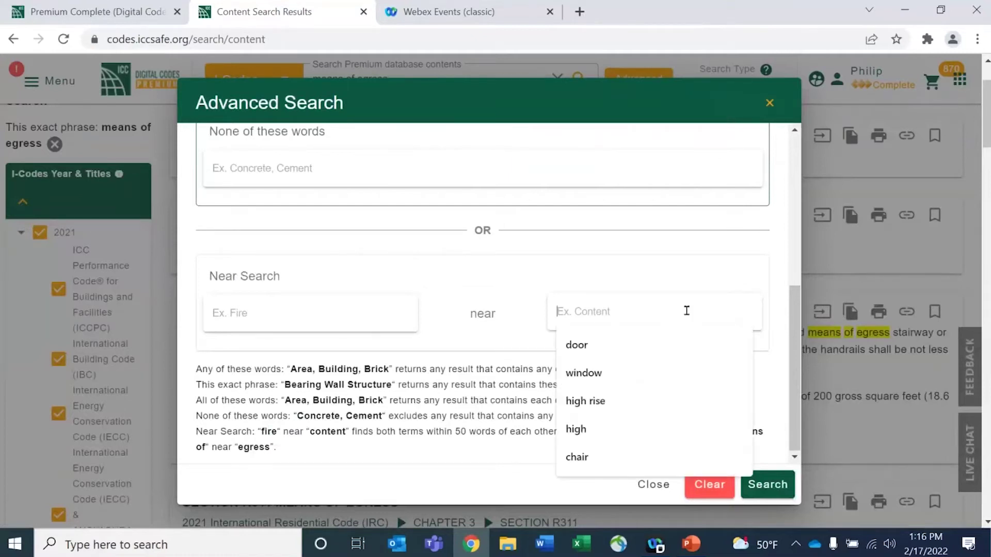
pyautogui.click(498, 282)
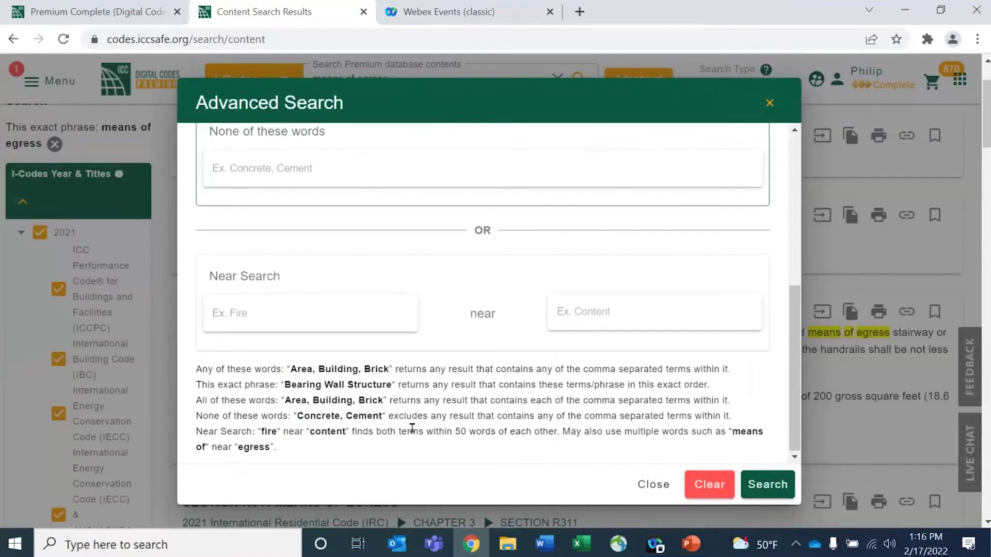
pyautogui.moveTo(419, 432); pyautogui.dragTo(498, 431)
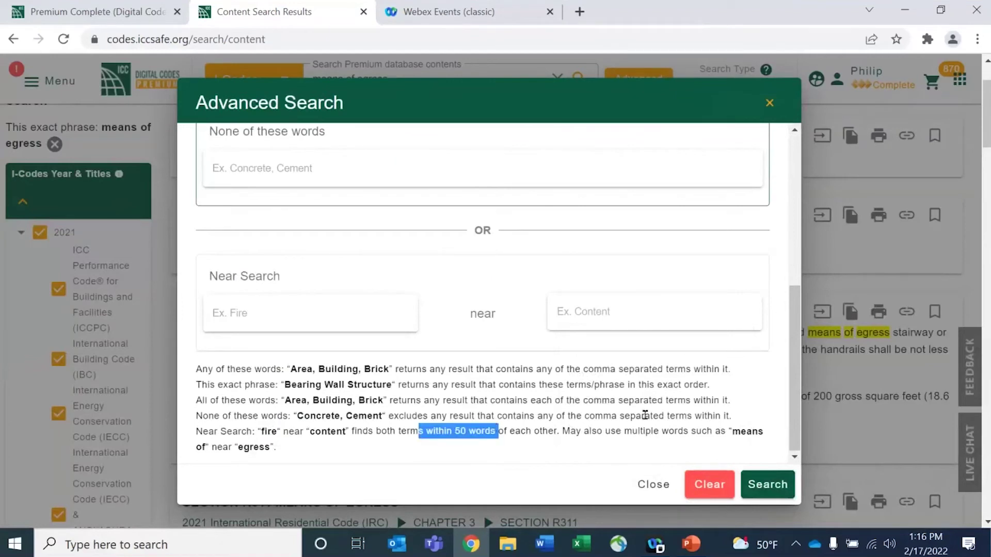
pyautogui.click(646, 483)
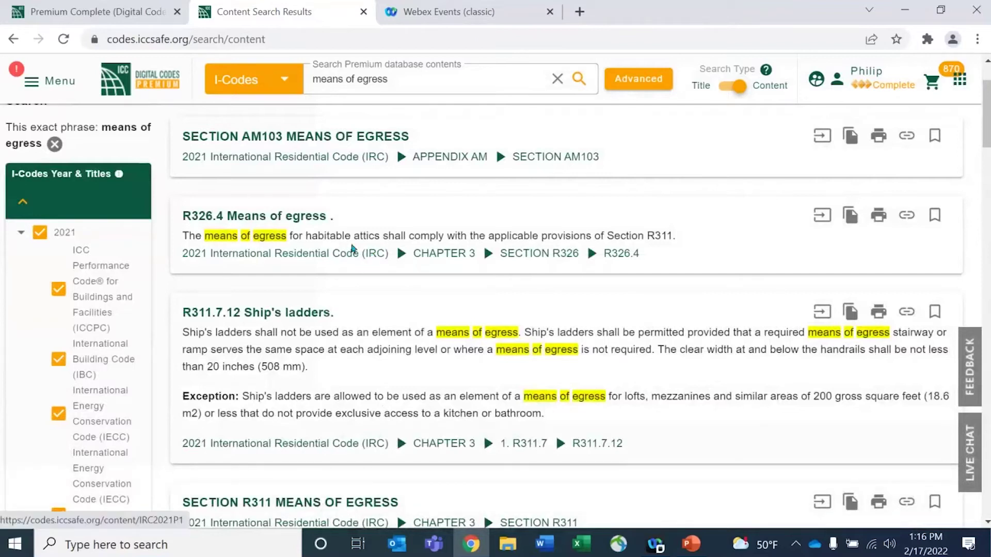
# Collapse the 2021 title list and preview the results with the 2018 codes included, restoring the filter to 2021 only
pyautogui.click(21, 235)
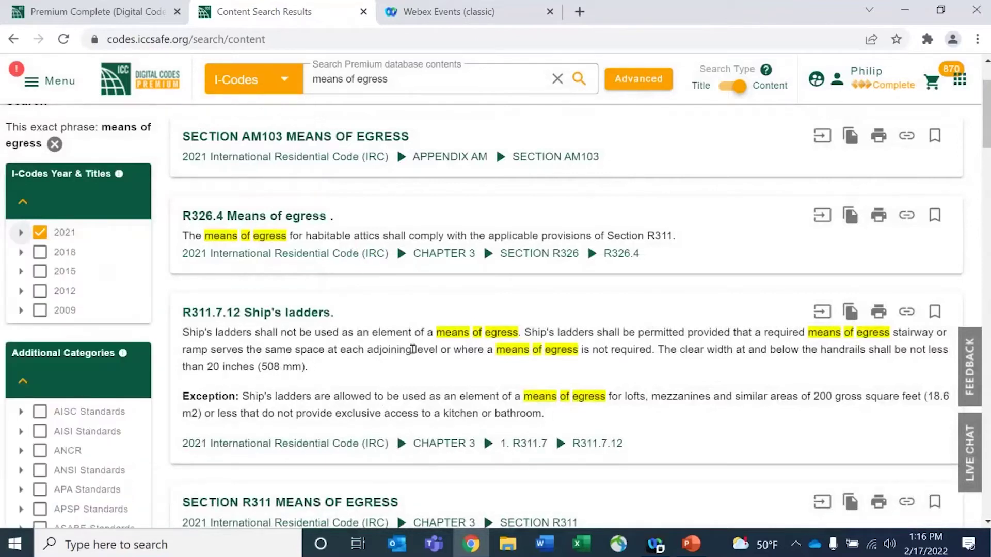
pyautogui.click(40, 252)
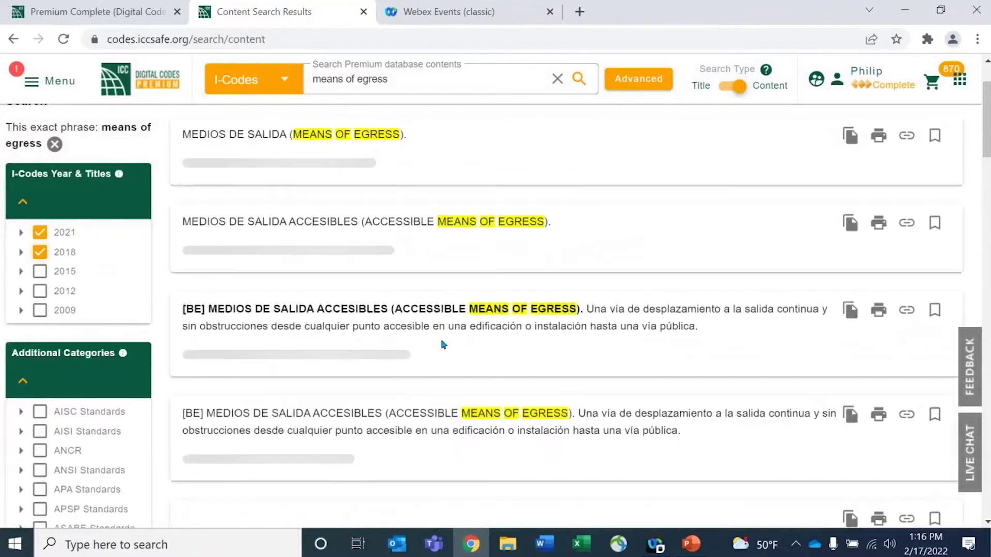
pyautogui.click(40, 252)
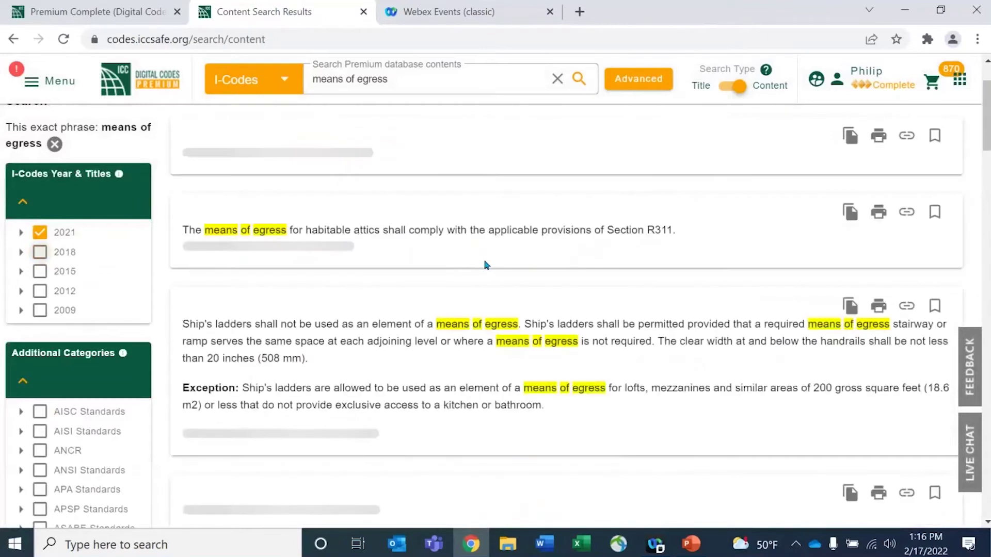
# Browse the 2021 content search results and open section R311.1 Means of egress from the International Residential Code
pyautogui.scroll(-3, 483, 261)
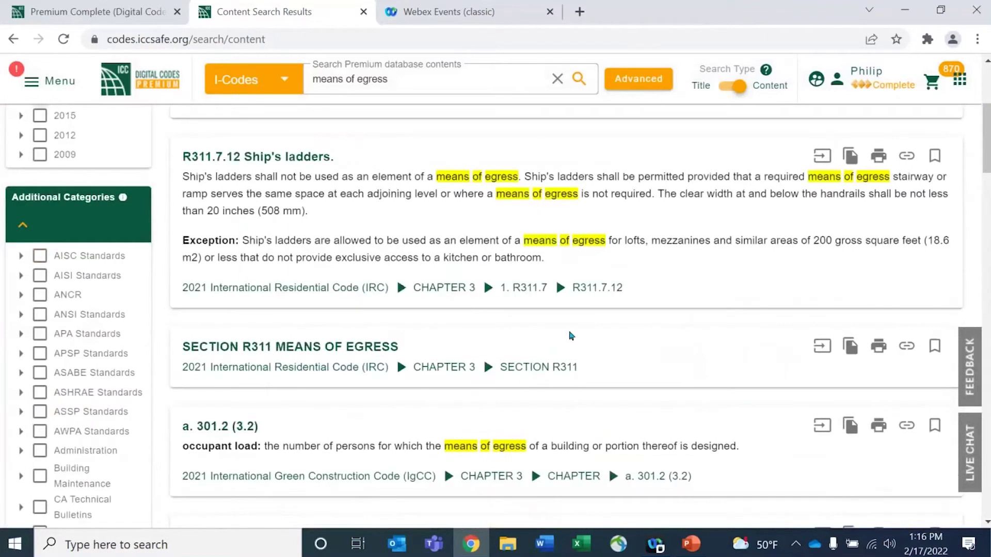
pyautogui.scroll(-3, 524, 374)
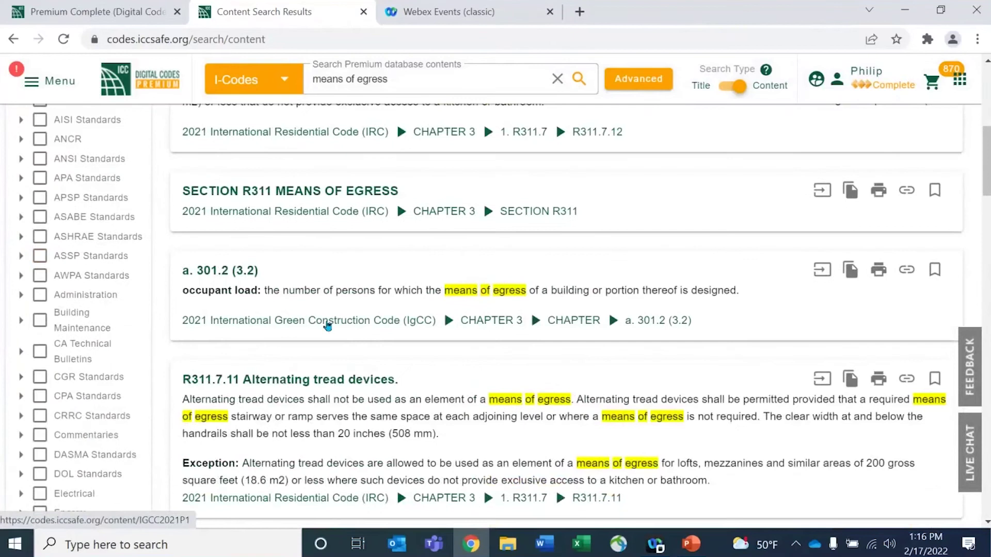
pyautogui.scroll(-2, 359, 333)
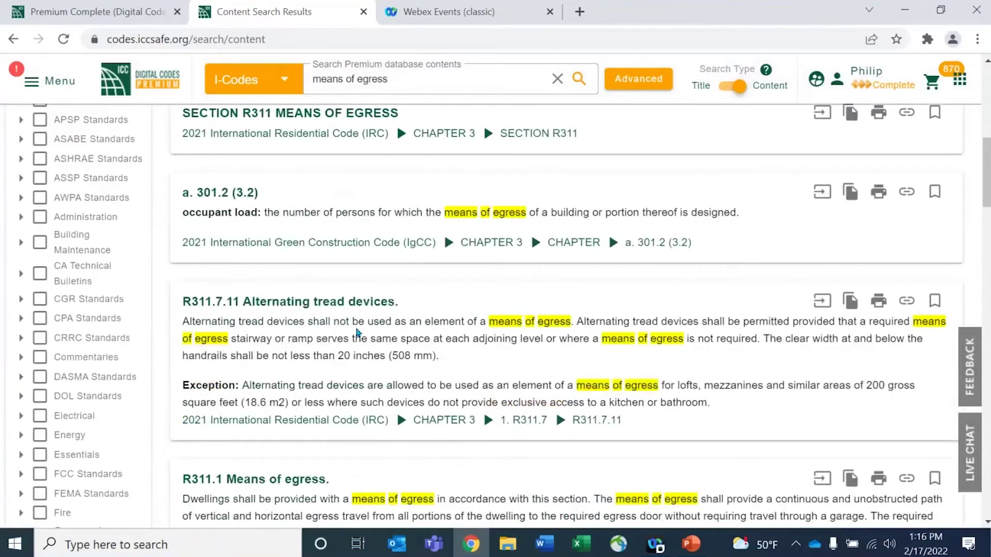
pyautogui.scroll(-2, 358, 333)
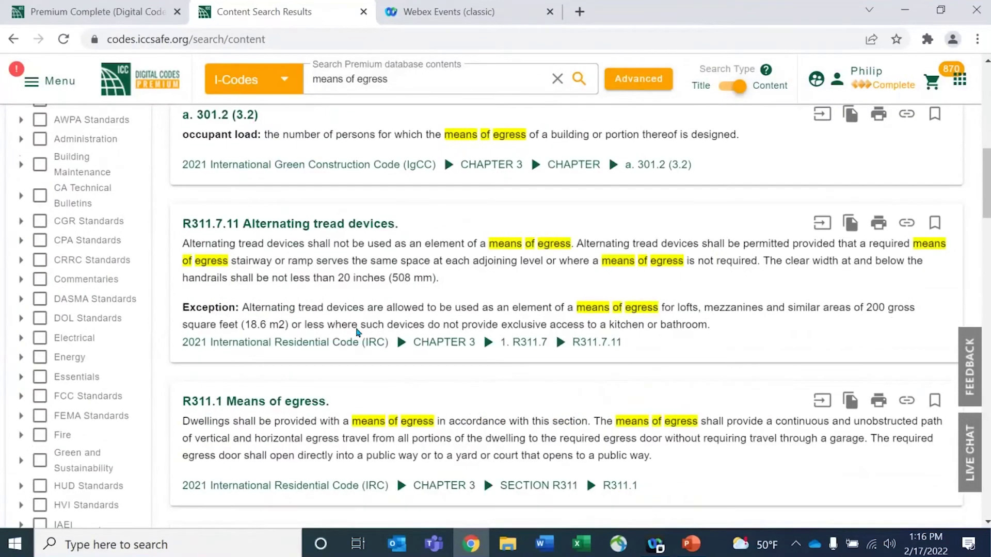
pyautogui.scroll(-2, 351, 324)
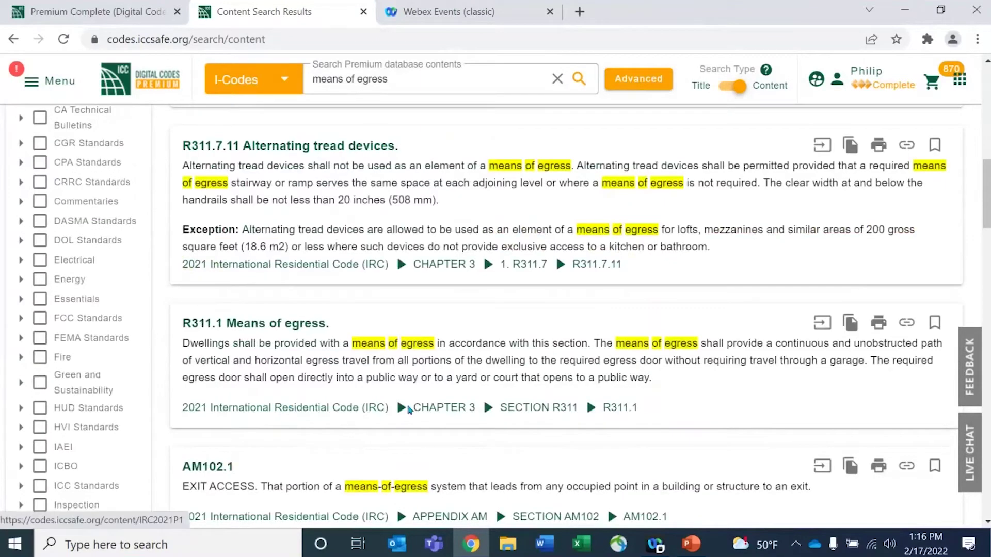
pyautogui.click(617, 407)
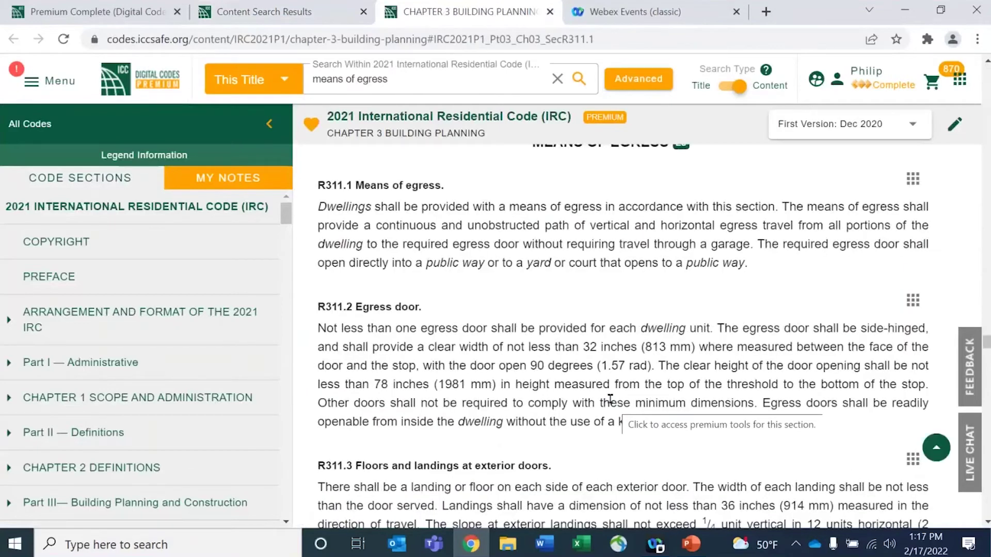
# Read through the sections following R311.1 down to R311.7 Stairways, previewing the linked Section R311.2 from R311.4 Vertical egress
pyautogui.scroll(-6, 521, 310)
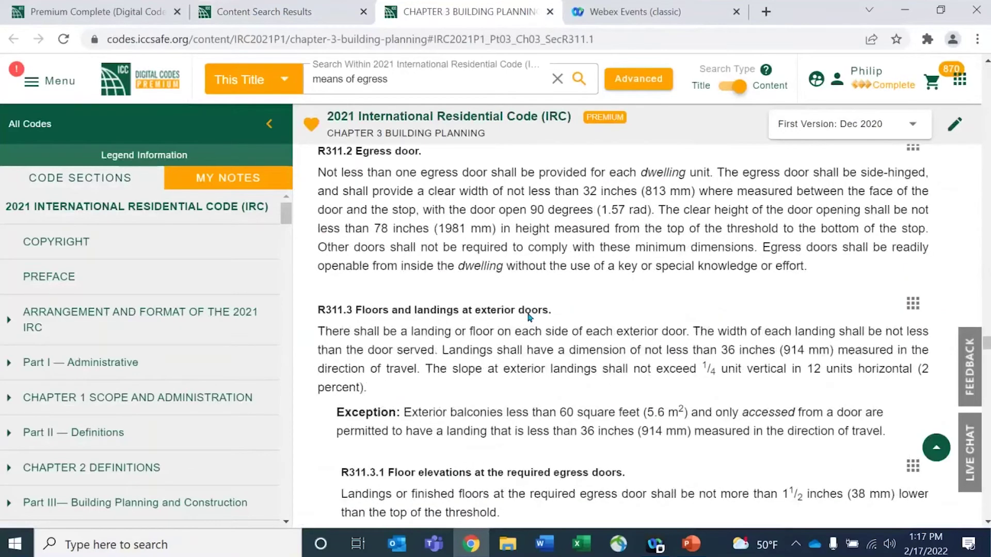
pyautogui.scroll(-10, 521, 311)
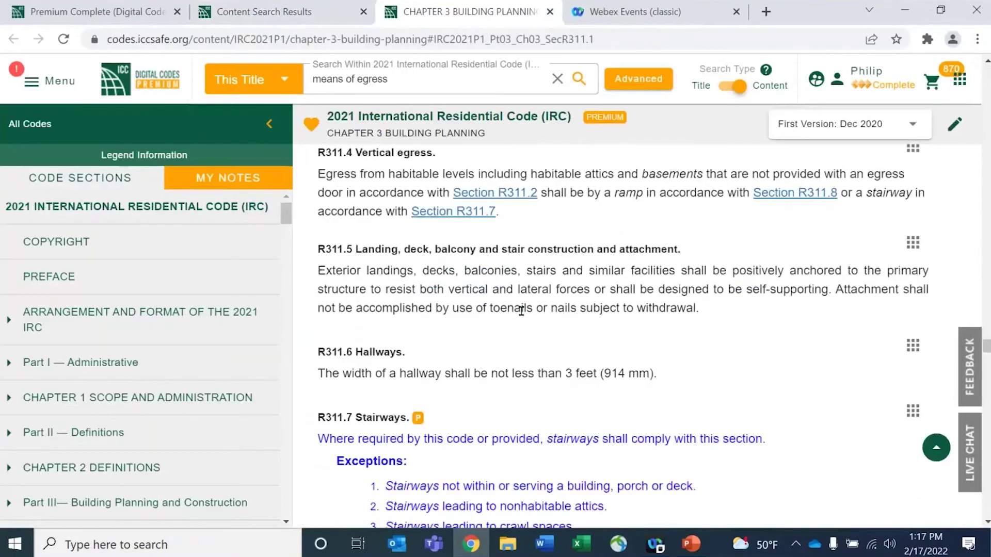
pyautogui.moveTo(497, 196)
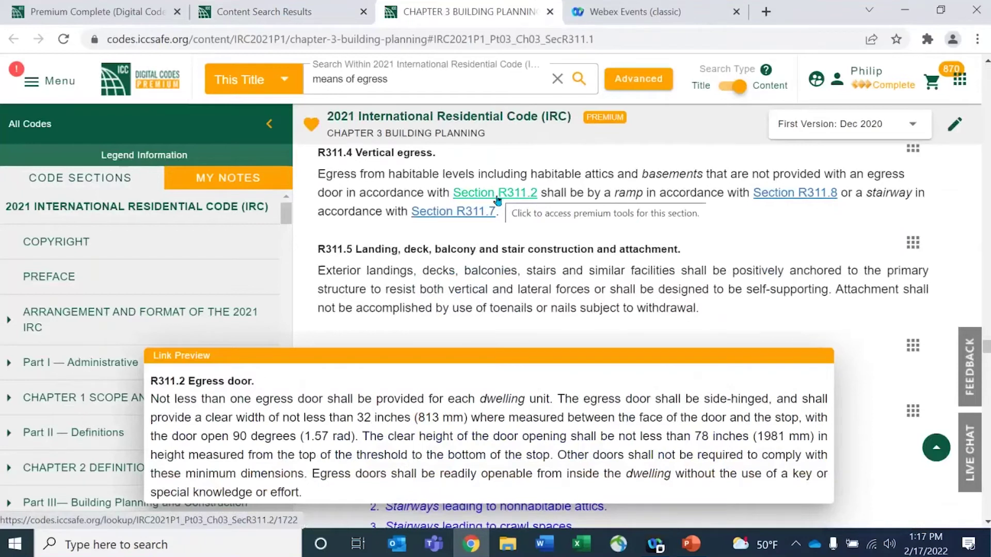
pyautogui.scroll(-3, 793, 313)
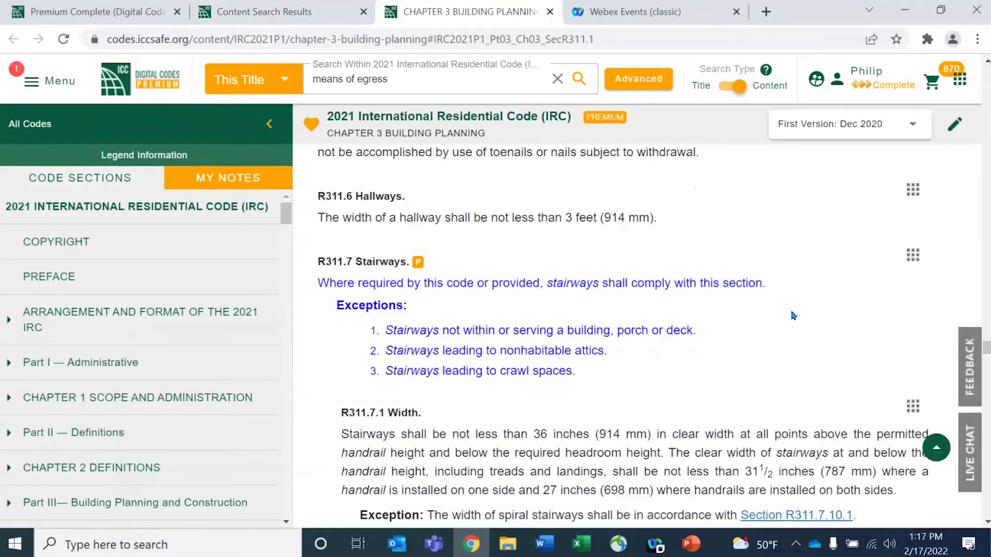
# Review the Legend Information on text colours, premium section tools and content tags, and close it
pyautogui.click(144, 156)
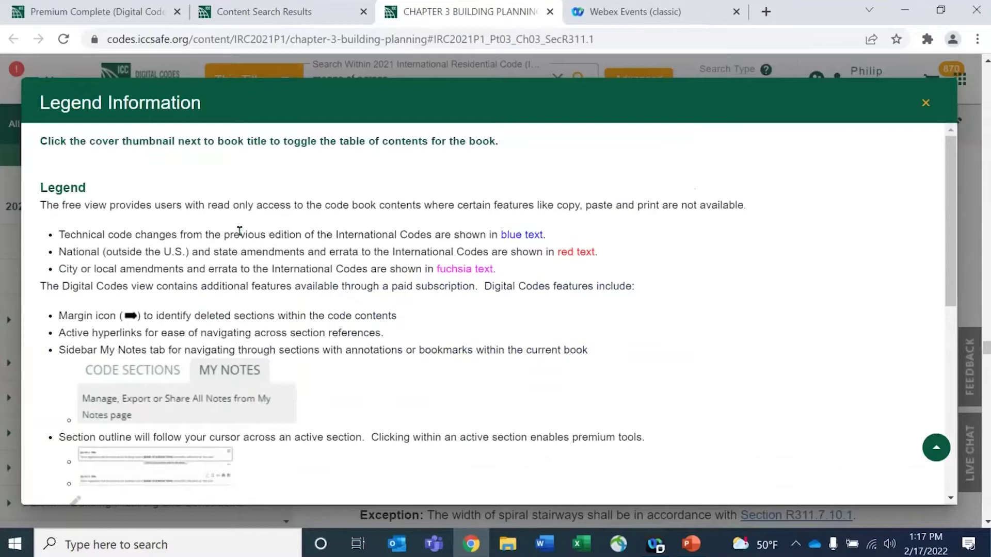
pyautogui.moveTo(239, 234); pyautogui.dragTo(303, 231)
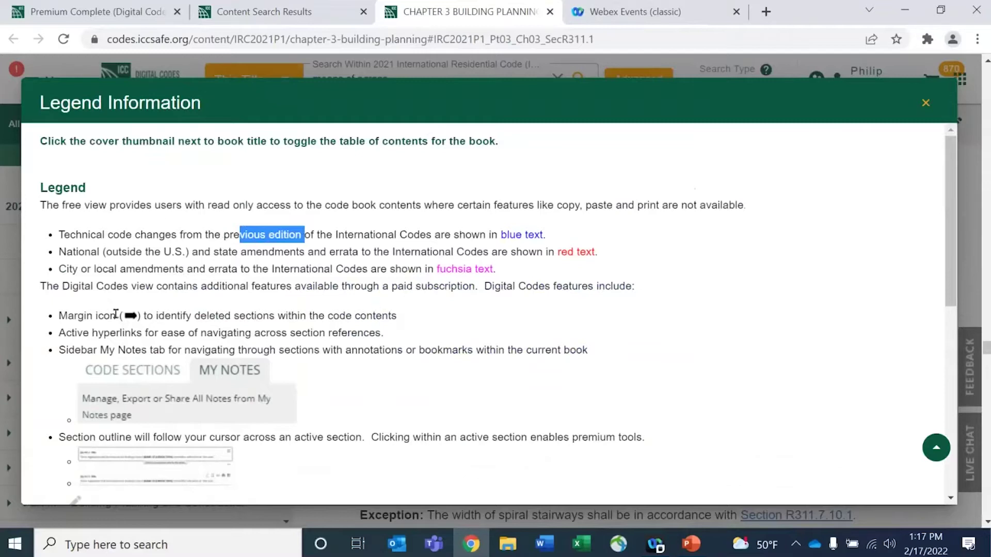
pyautogui.scroll(-1, 118, 319)
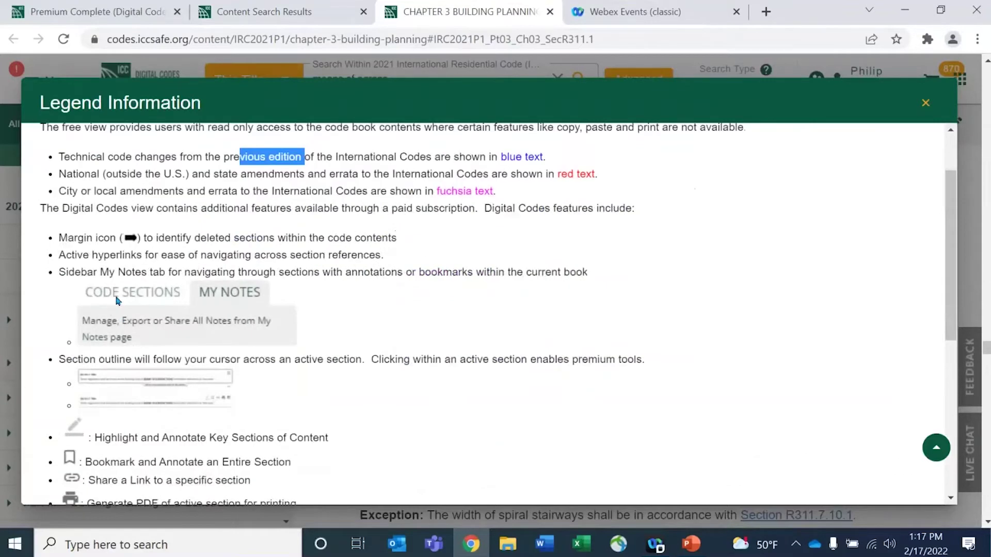
pyautogui.scroll(-1, 117, 301)
pyautogui.scroll(-1, 120, 299)
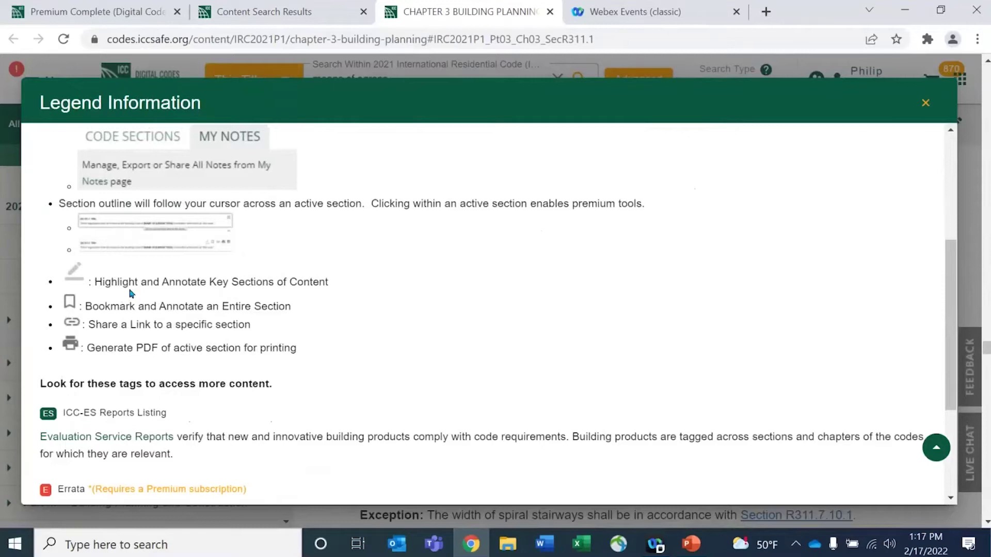
pyautogui.moveTo(305, 347); pyautogui.dragTo(55, 278)
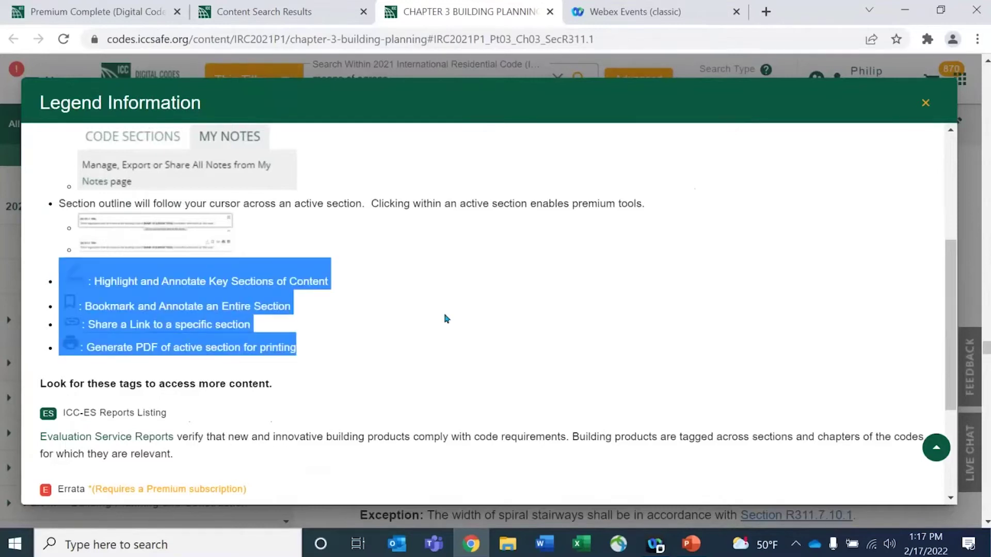
pyautogui.scroll(-2, 447, 318)
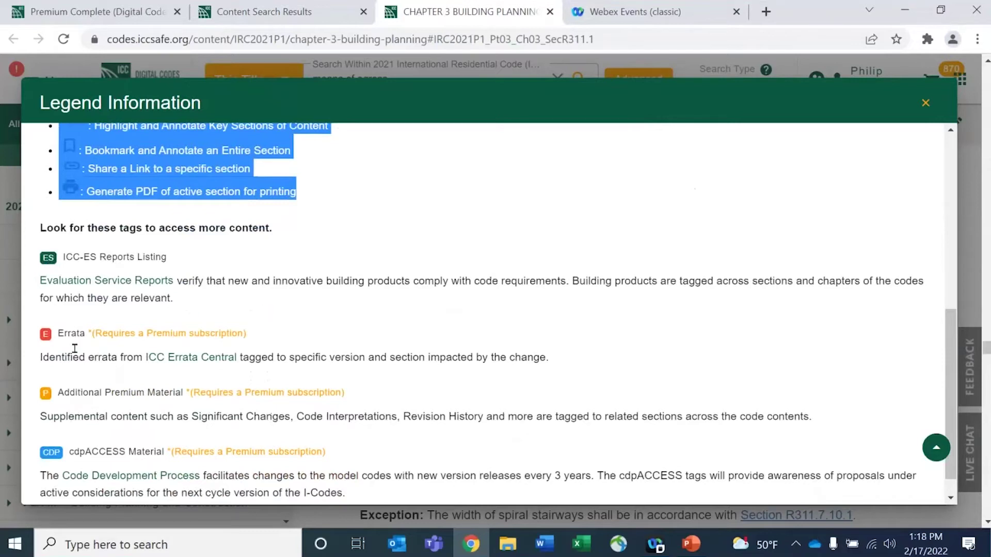
pyautogui.scroll(-1, 130, 388)
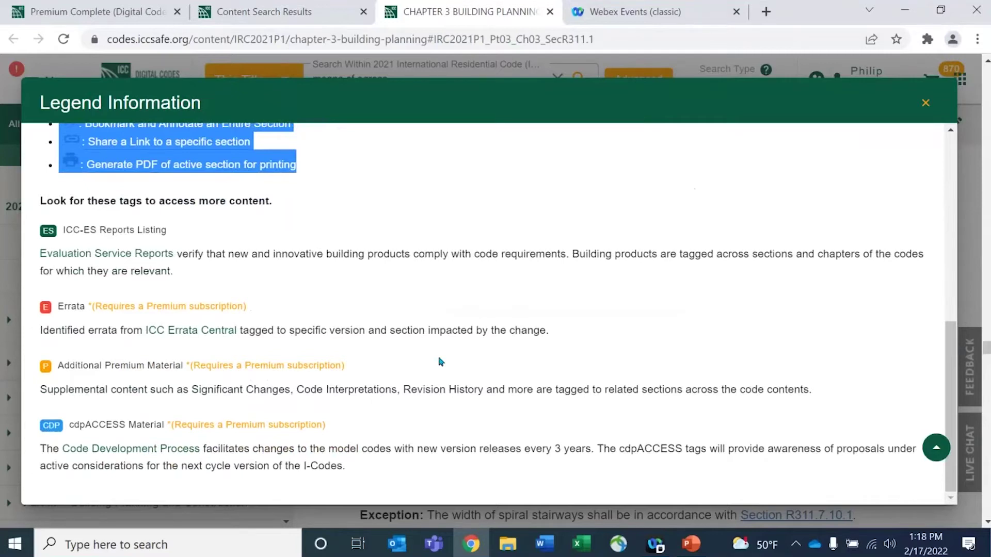
pyautogui.scroll(3, 440, 362)
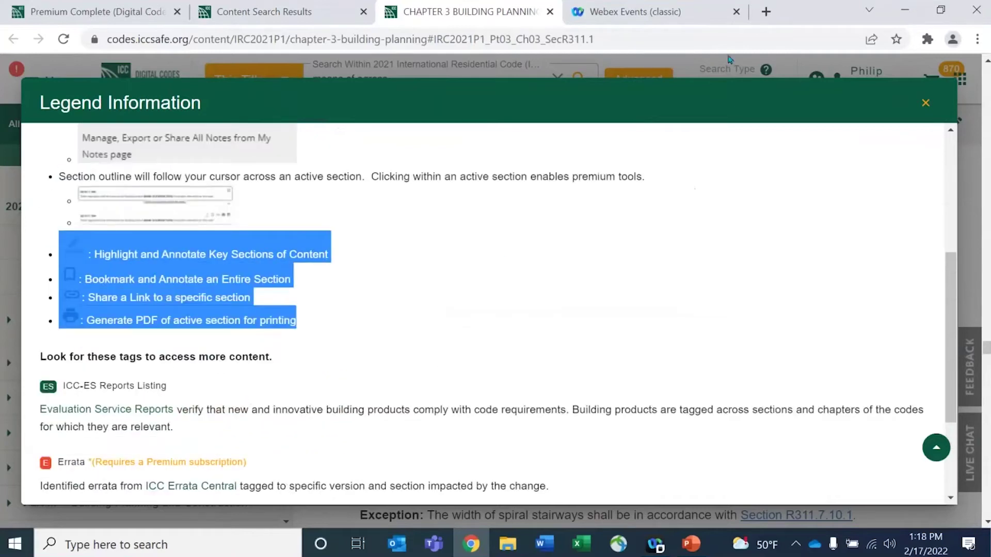
pyautogui.click(825, 82)
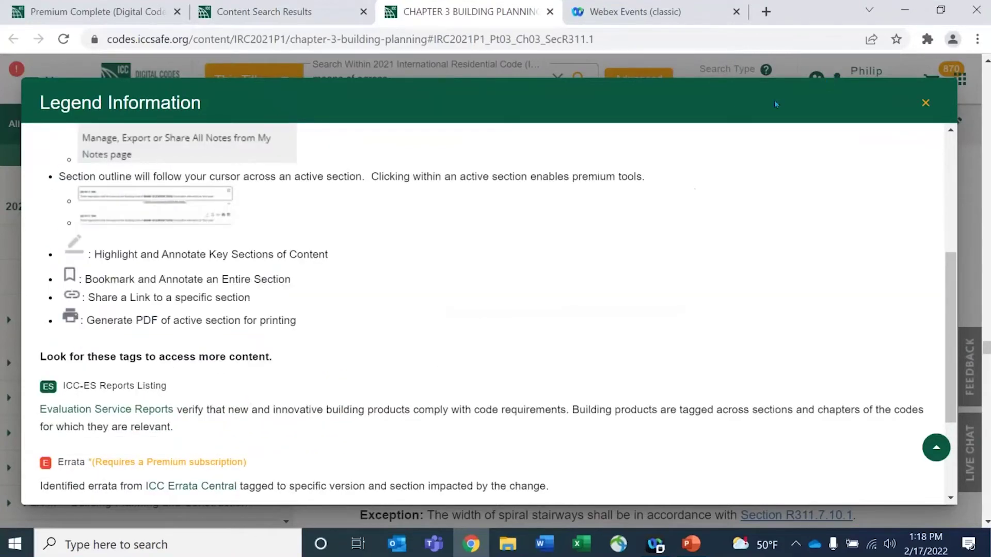
pyautogui.press('Escape')
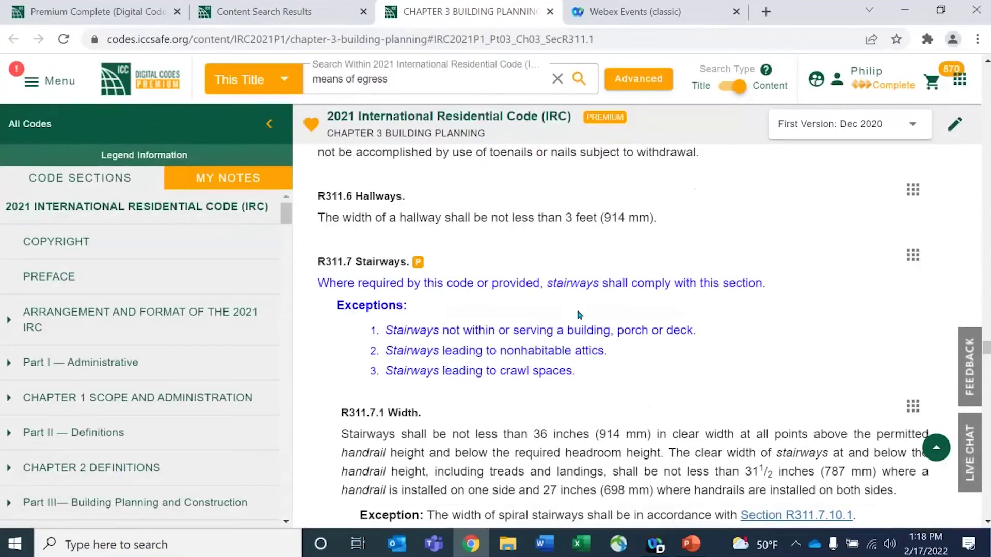
# Show the premium tools for R311.7 Stairways and R311.6 Hallways, and select the text from R311.7 through R311.7.1
pyautogui.scroll(-3, 578, 312)
pyautogui.scroll(3, 587, 316)
pyautogui.click(895, 260)
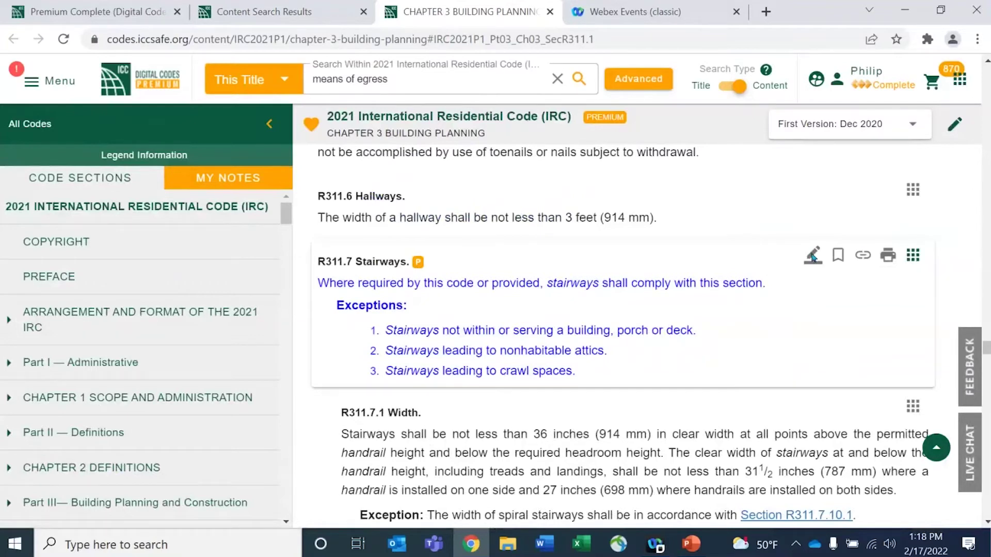
pyautogui.click(808, 198)
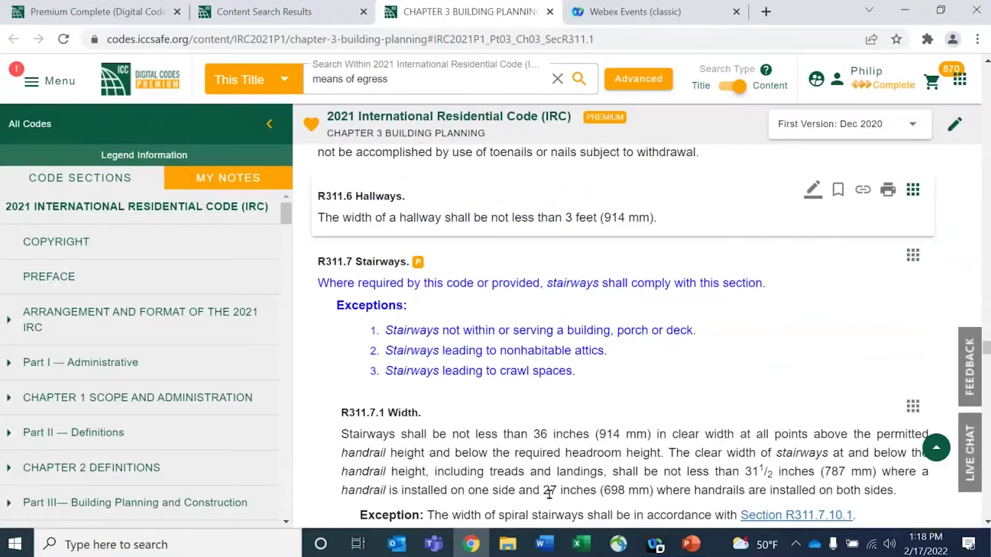
pyautogui.scroll(-1, 318, 196)
pyautogui.moveTo(315, 185); pyautogui.dragTo(893, 435)
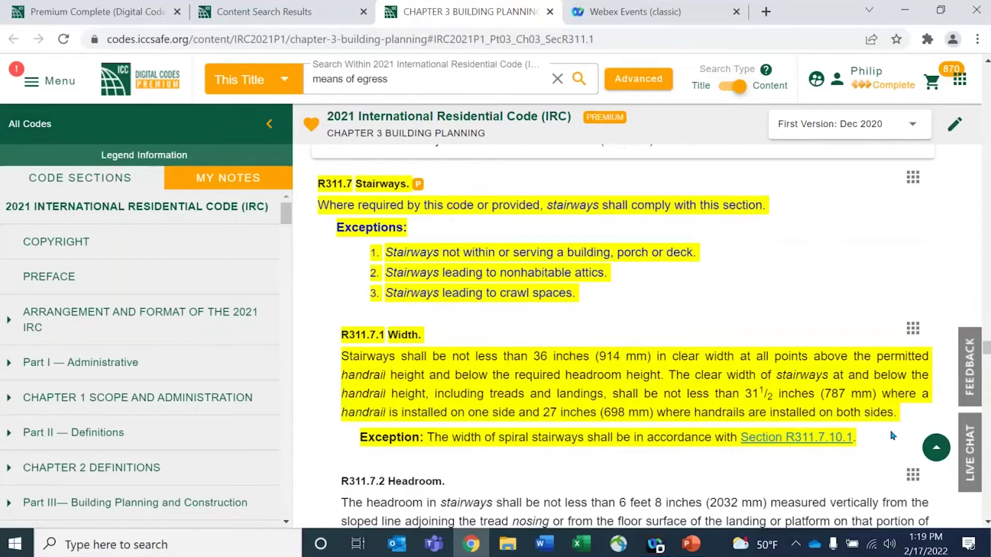
# Start a bookmark note on section R311.7 Stairways and enter "Webinar thursday" as its text
pyautogui.click(913, 177)
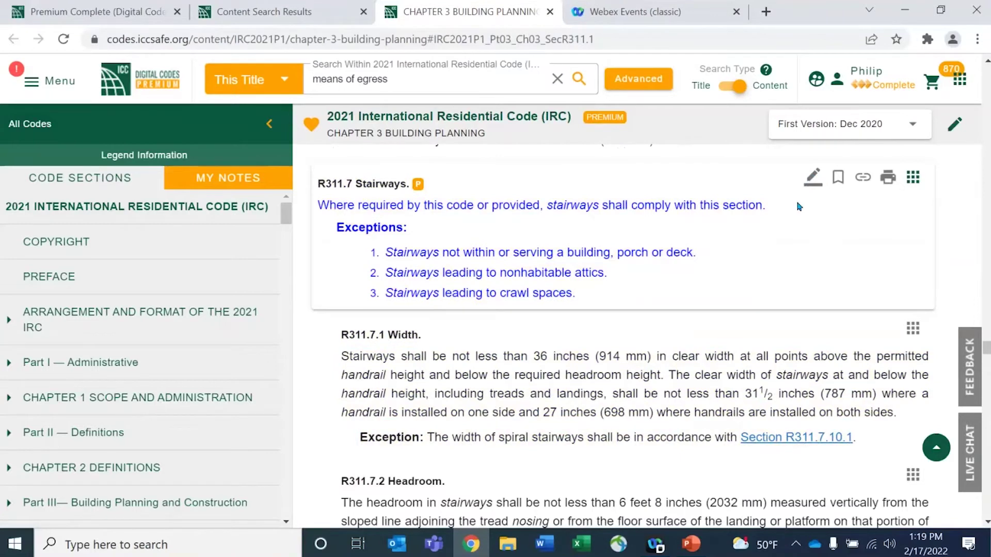
pyautogui.click(836, 181)
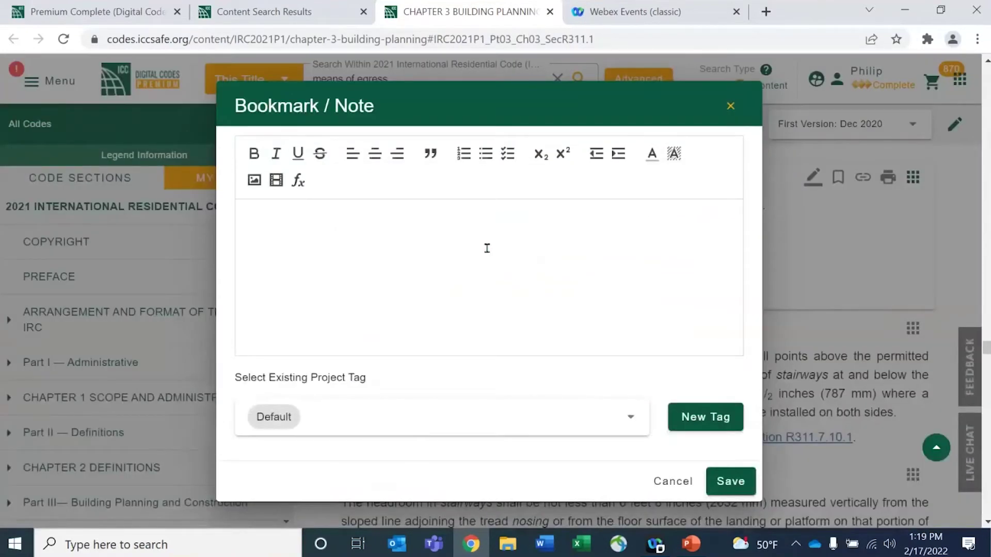
pyautogui.click(457, 246)
pyautogui.write('Webinar thur')
pyautogui.press('BackSpace')
pyautogui.write('sday')
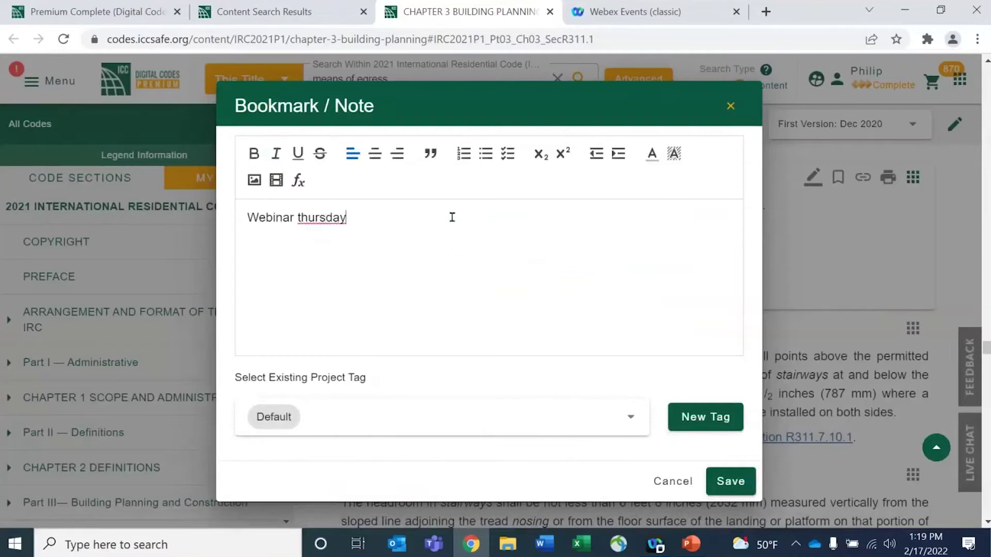
# Assign the existing project tag Demo Tag to the R311.7 bookmark note and save it
pyautogui.click(623, 422)
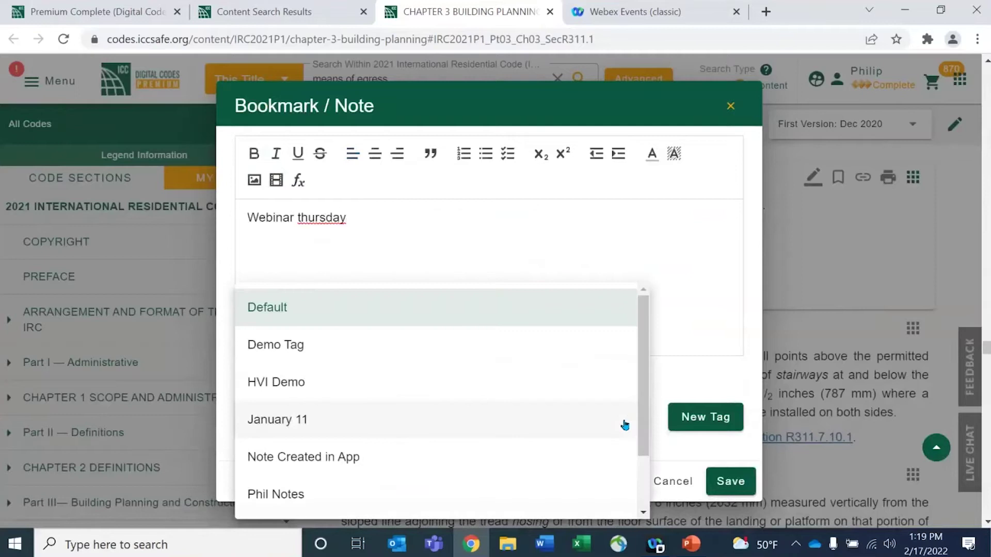
pyautogui.scroll(-1, 638, 433)
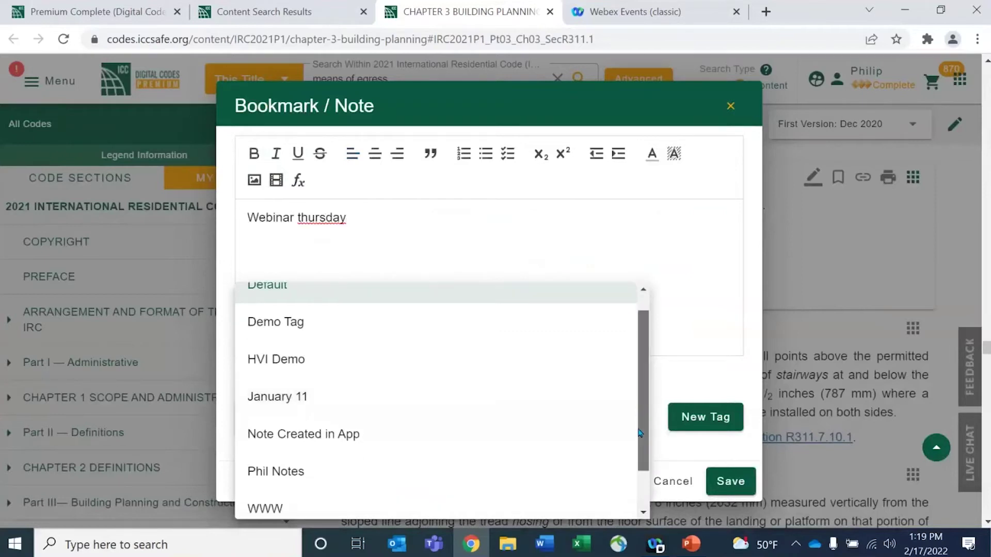
pyautogui.moveTo(640, 436); pyautogui.dragTo(640, 451)
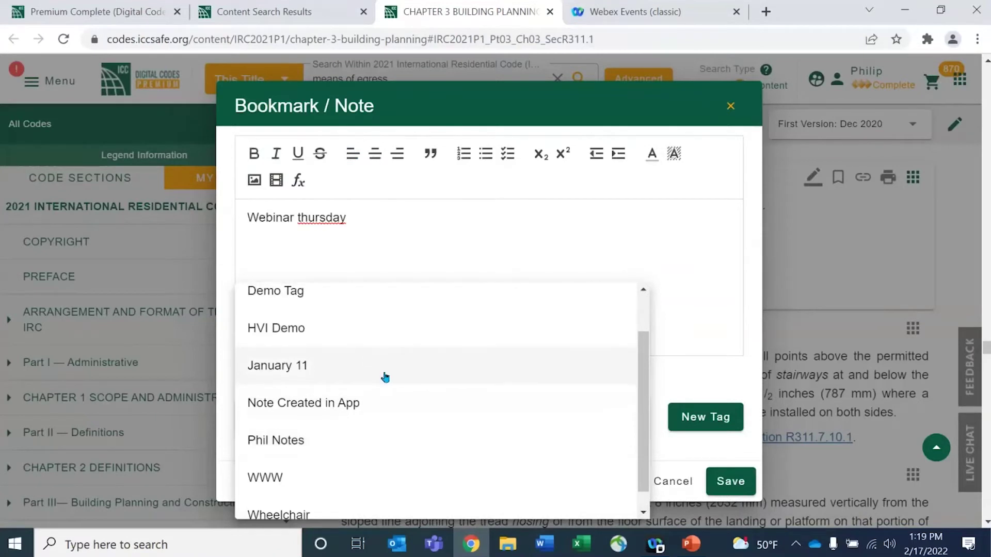
pyautogui.scroll(2, 332, 354)
pyautogui.click(309, 345)
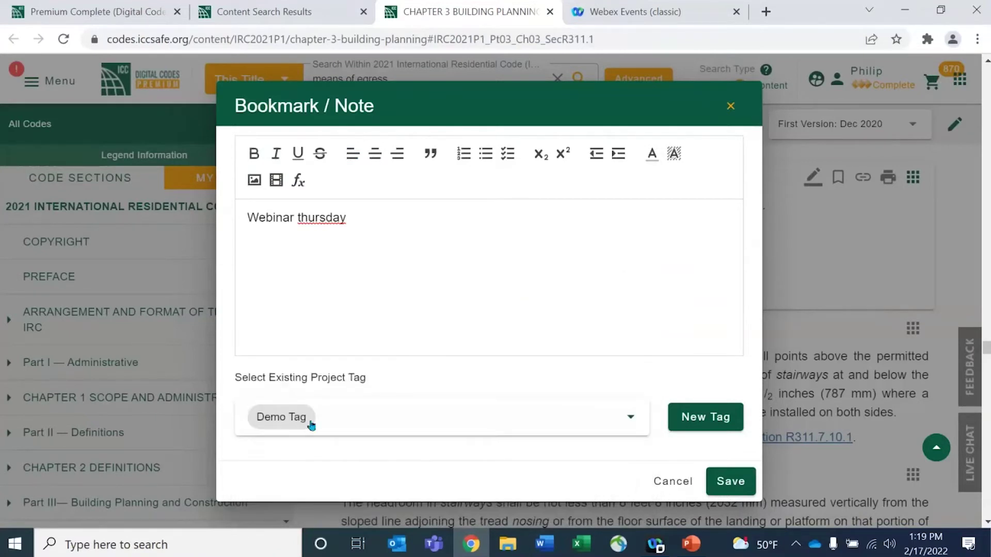
pyautogui.click(730, 481)
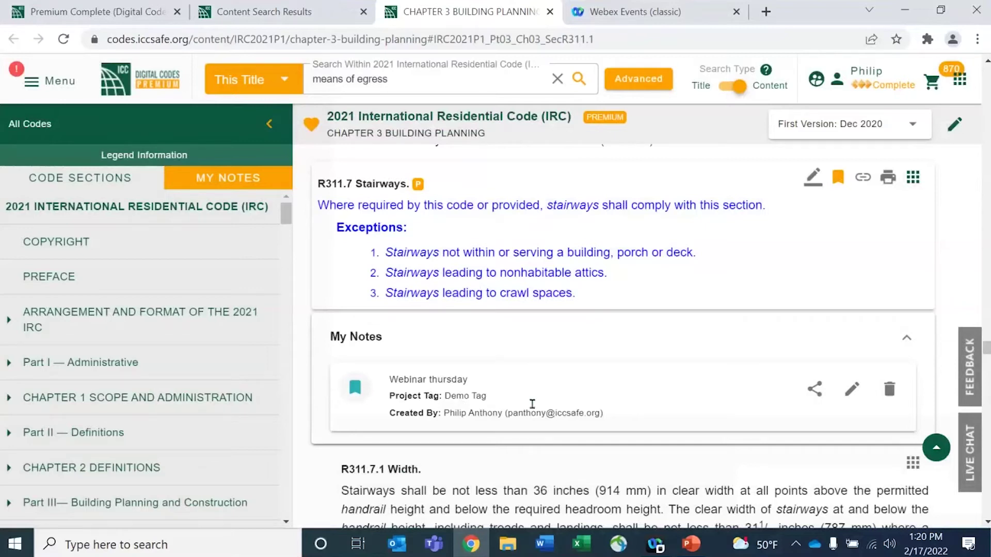
pyautogui.moveTo(400, 379); pyautogui.dragTo(588, 366)
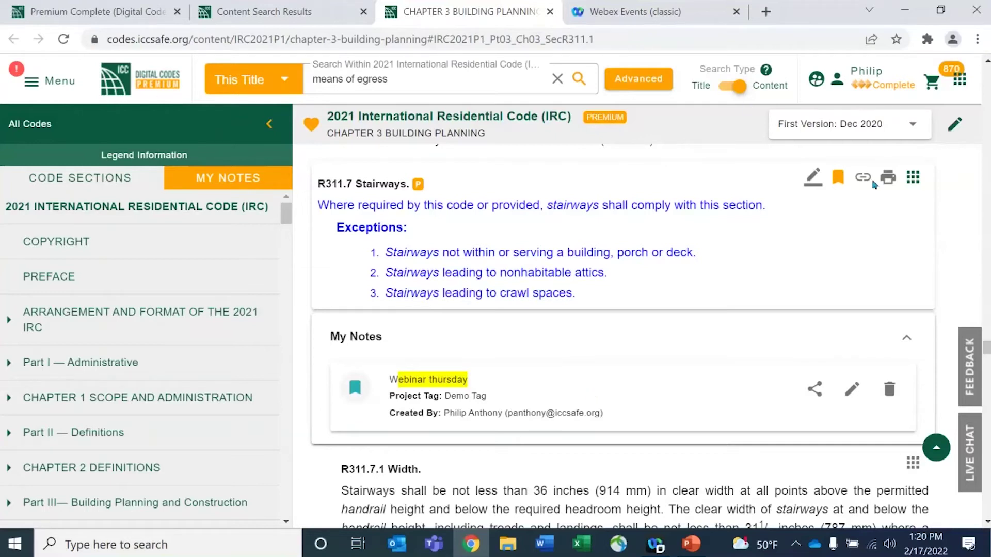
# Open the section link sharing form for R311.7.1 Width, highlight its prepared message and URL, and close it without sharing
pyautogui.scroll(-2, 611, 385)
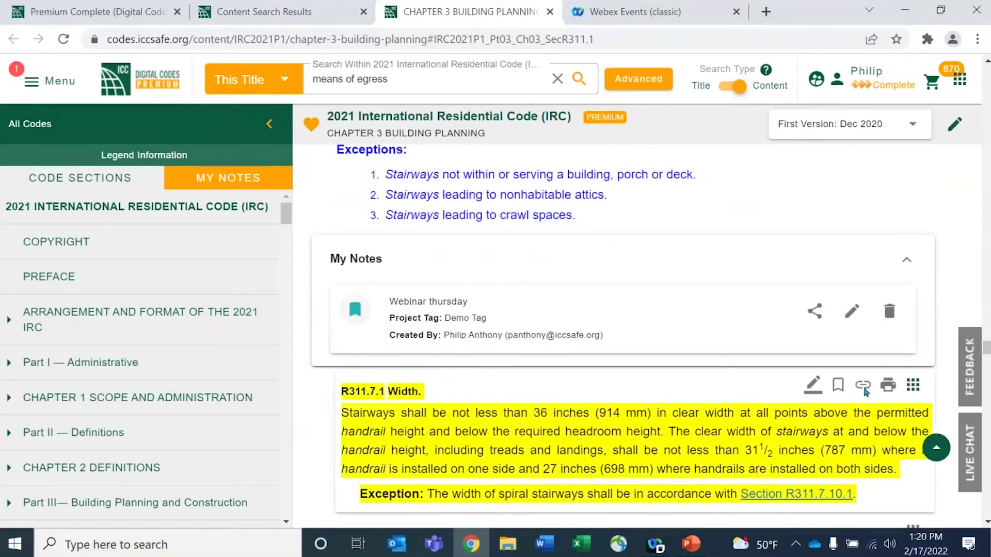
pyautogui.click(859, 388)
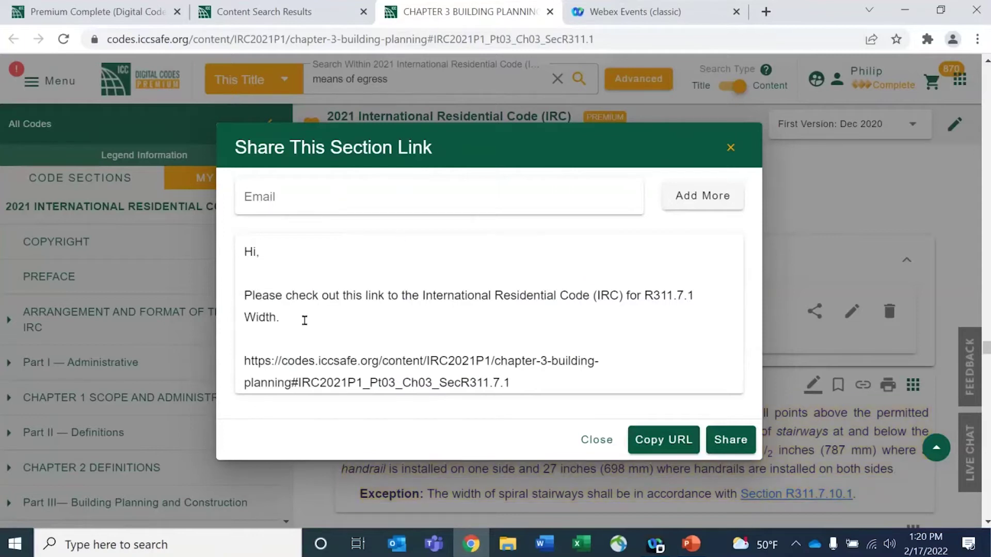
pyautogui.moveTo(303, 320); pyautogui.dragTo(231, 295)
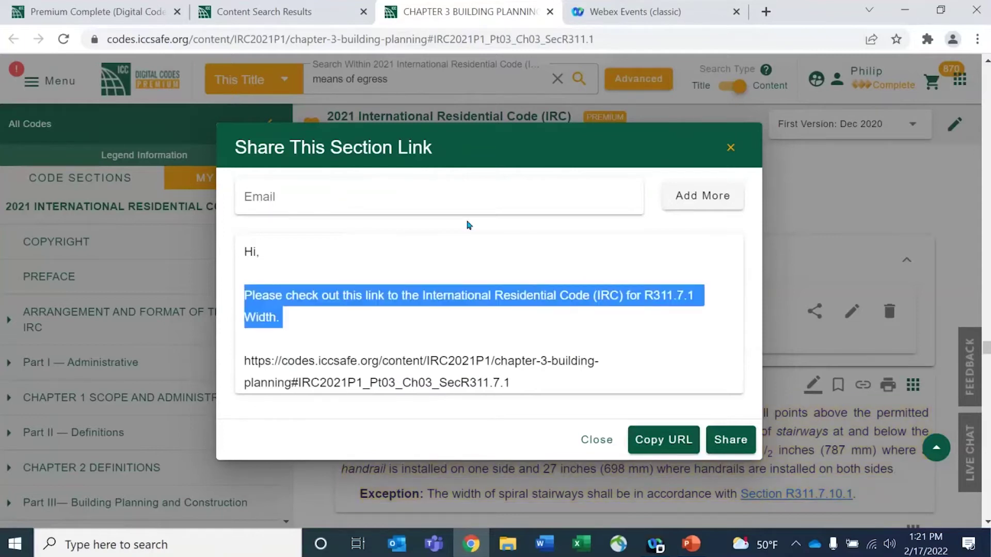
pyautogui.moveTo(523, 376); pyautogui.dragTo(232, 369)
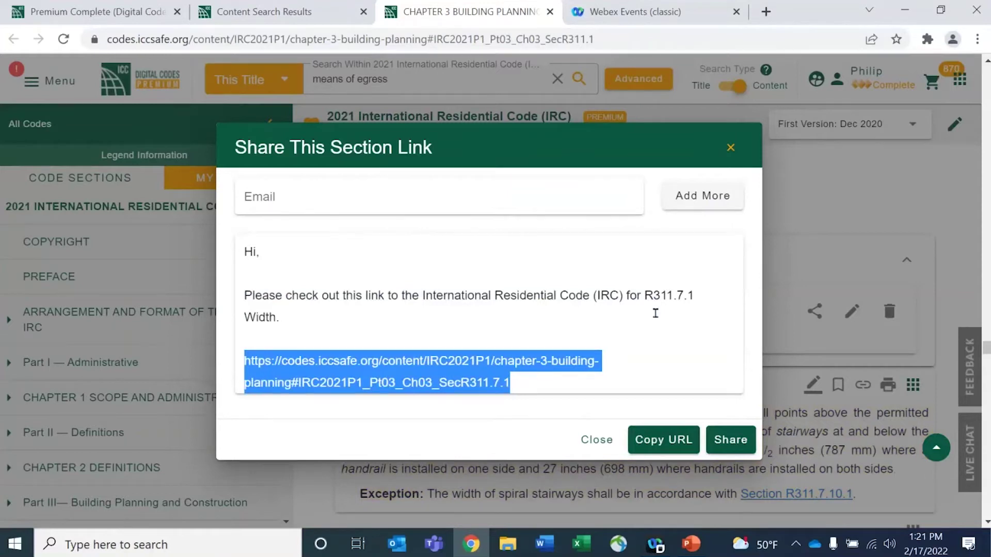
pyautogui.click(594, 442)
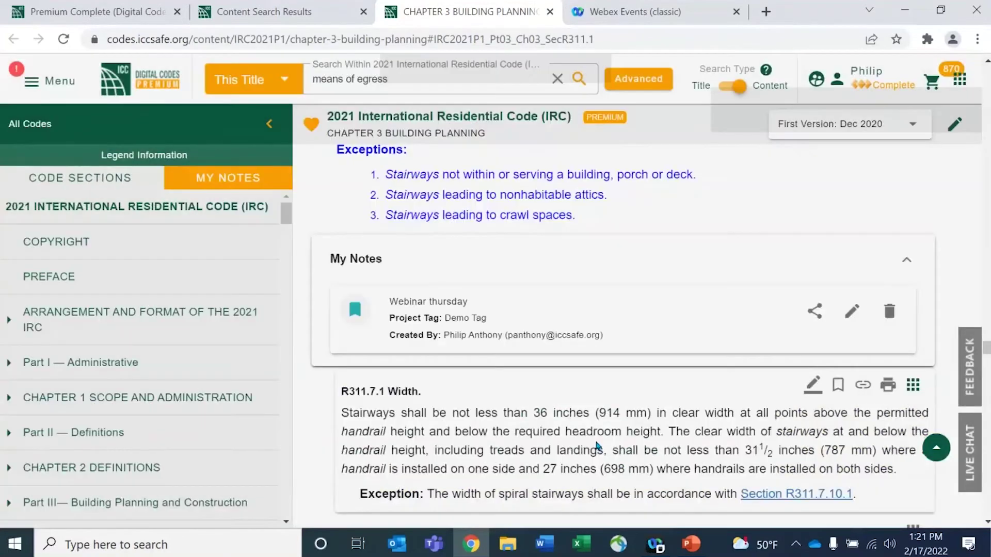
# Generate the printable version of section R311.7 Stairways with its sub sections
pyautogui.scroll(2, 789, 239)
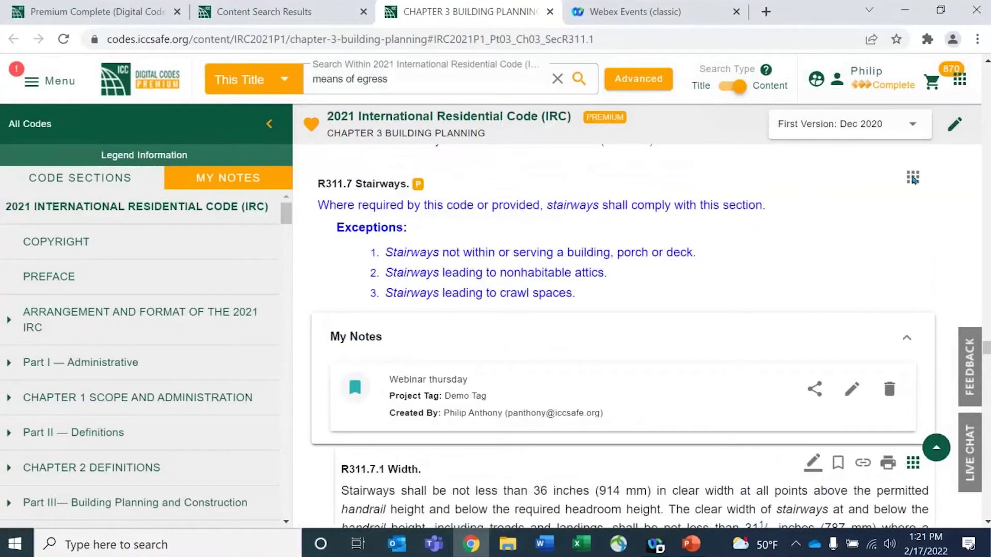
pyautogui.moveTo(915, 178)
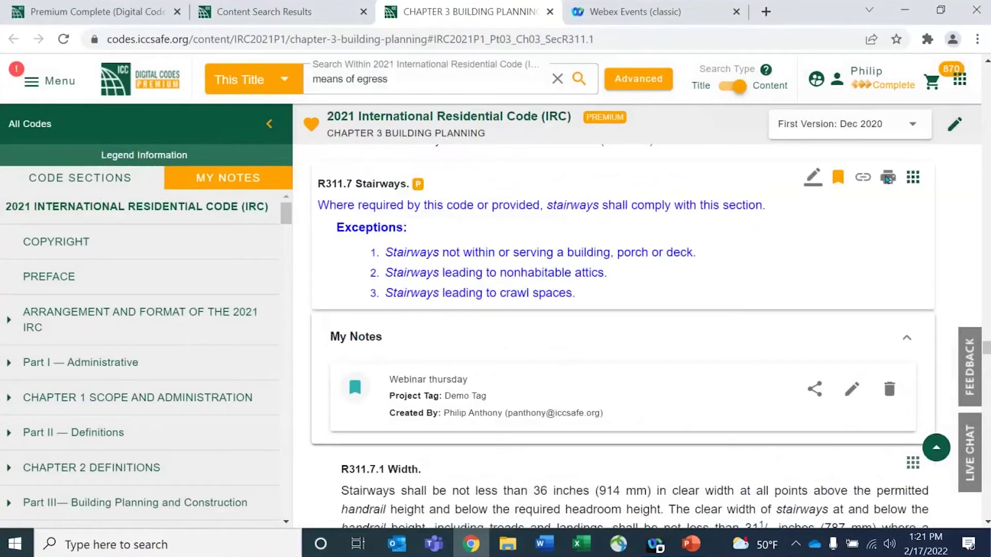
pyautogui.click(888, 178)
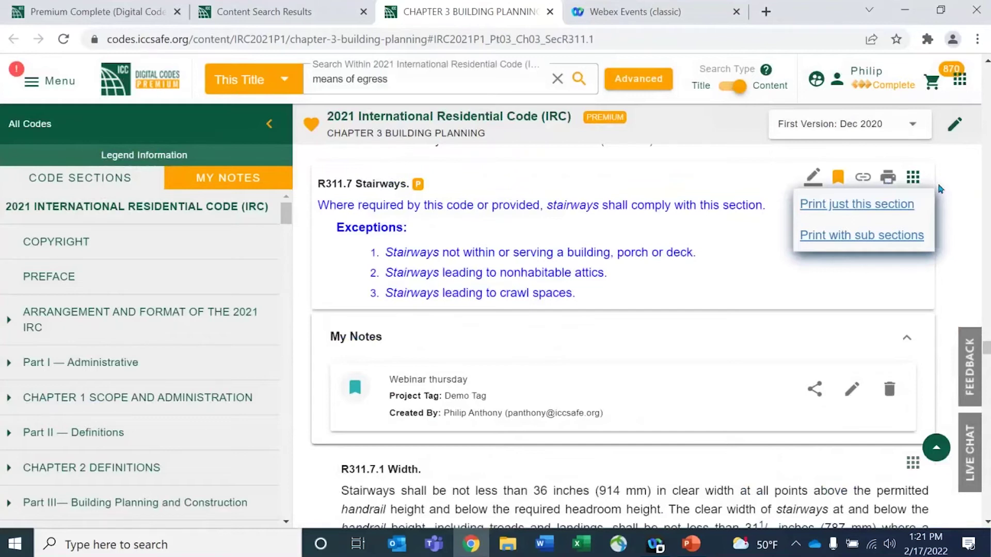
pyautogui.click(835, 241)
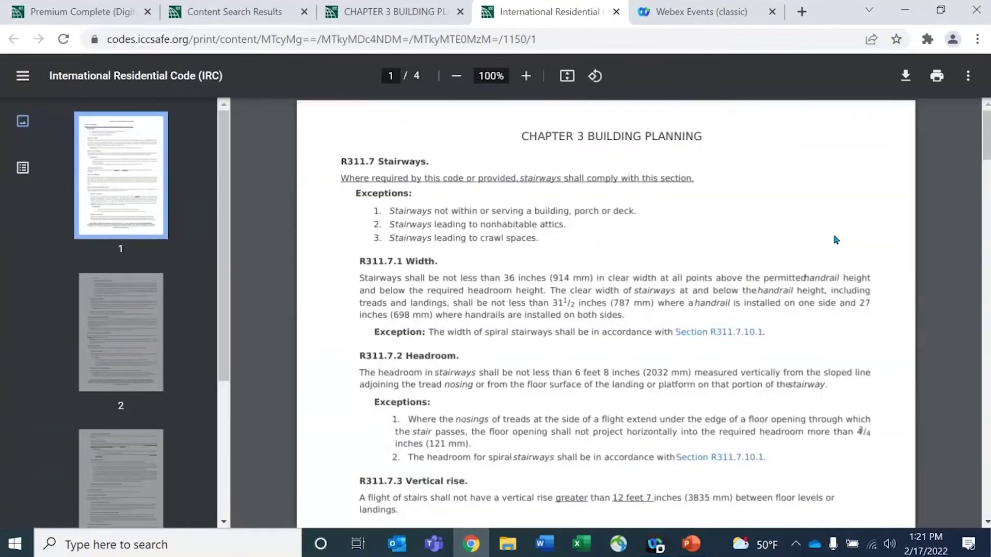
# Look through the printable R311.7 document from the first page to page 4
pyautogui.scroll(-10, 655, 431)
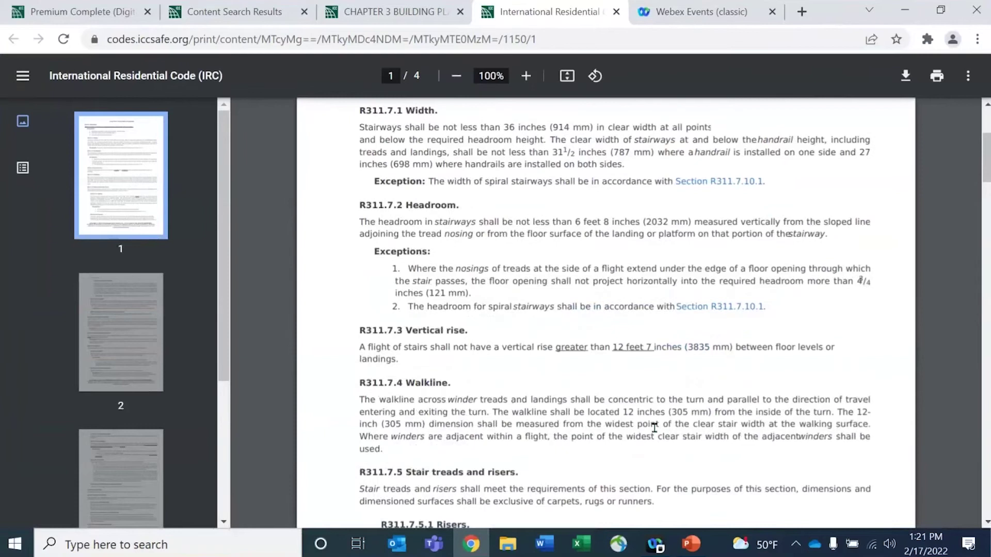
pyautogui.scroll(-4, 124, 367)
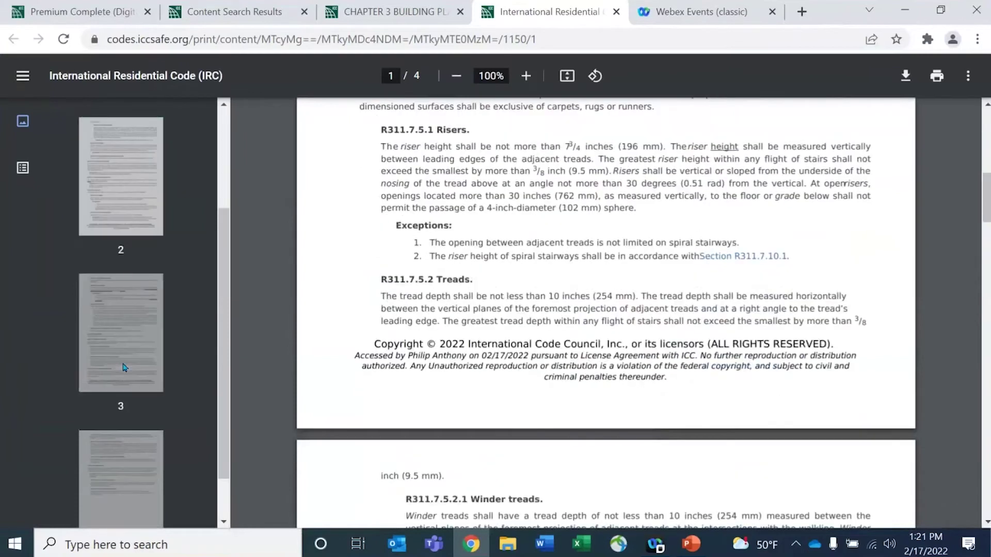
pyautogui.click(126, 409)
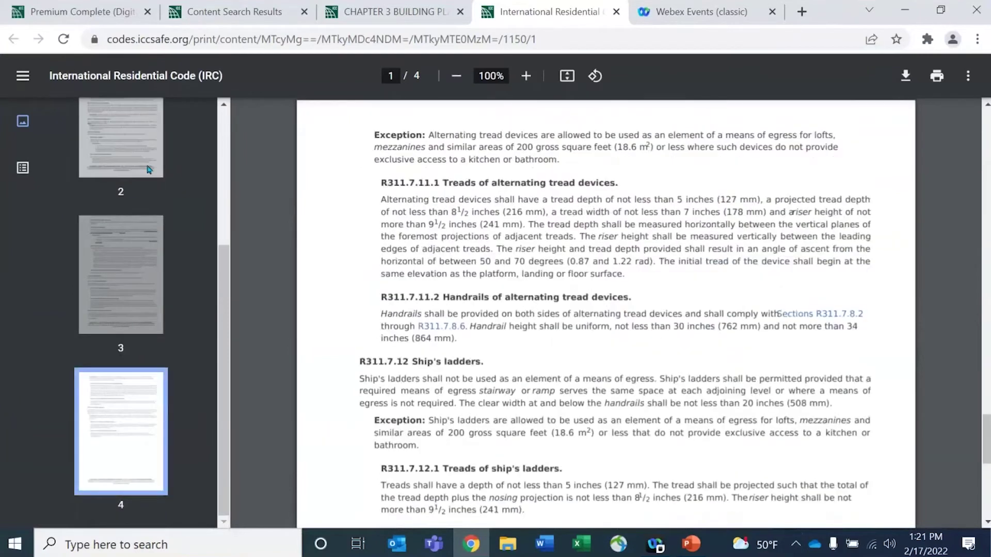
pyautogui.scroll(5, 148, 169)
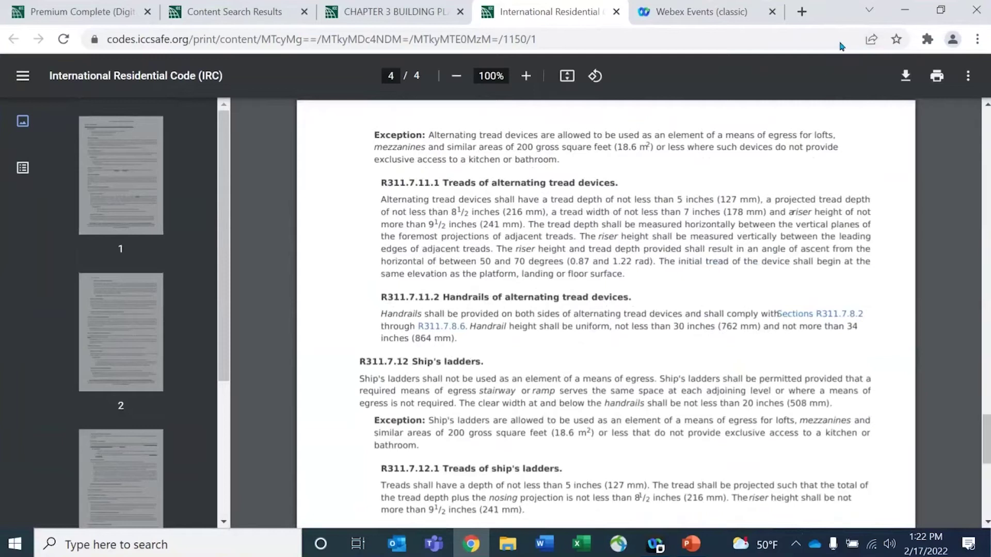
# Close the printable document and return to section R311.7 Stairways in the maximized browser window
pyautogui.doubleClick(839, 4)
pyautogui.click(626, 80)
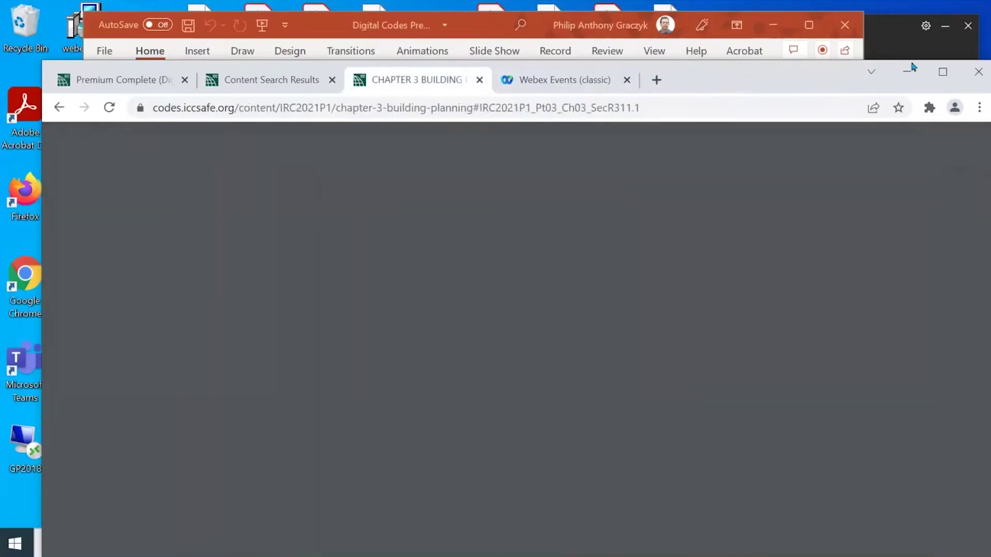
pyautogui.doubleClick(839, 67)
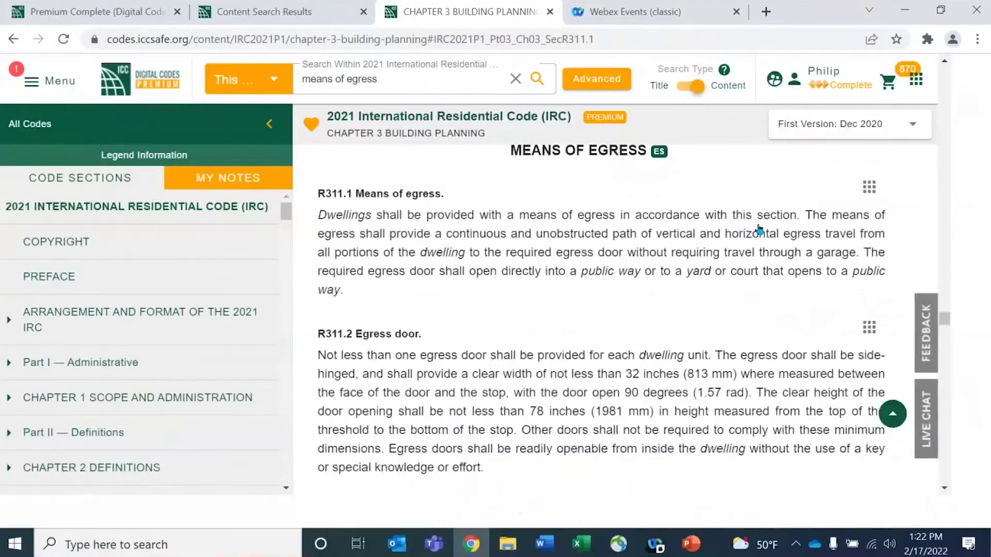
pyautogui.scroll(-10, 763, 228)
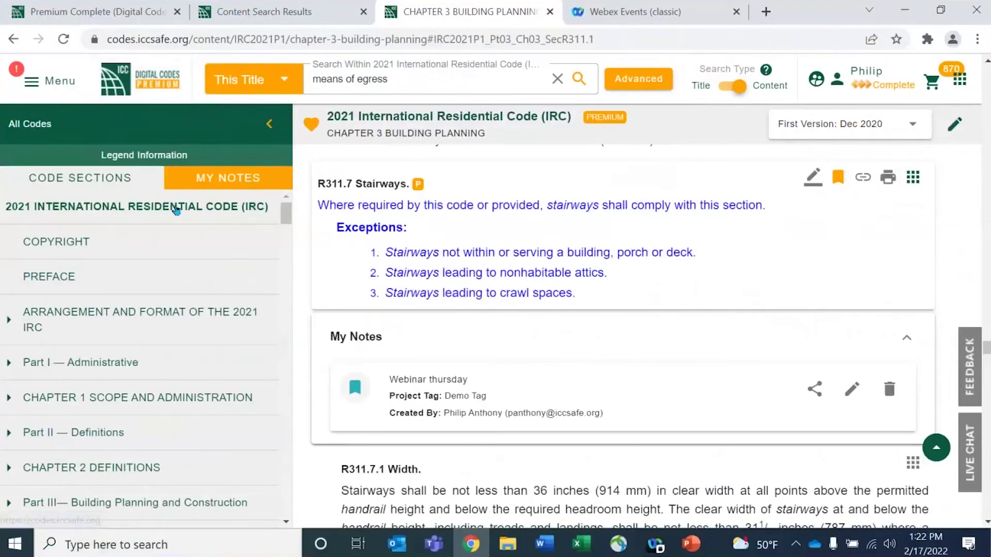
# Open the Premium for Teams page, review the Concurrent Access dialog and its access code field, and close the dialog without submitting
pyautogui.click(32, 78)
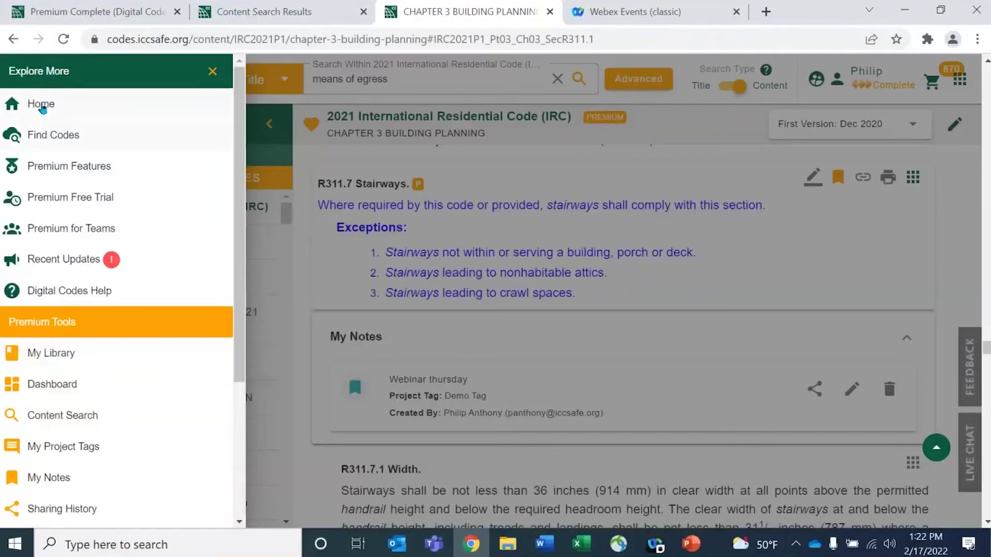
pyautogui.click(63, 227)
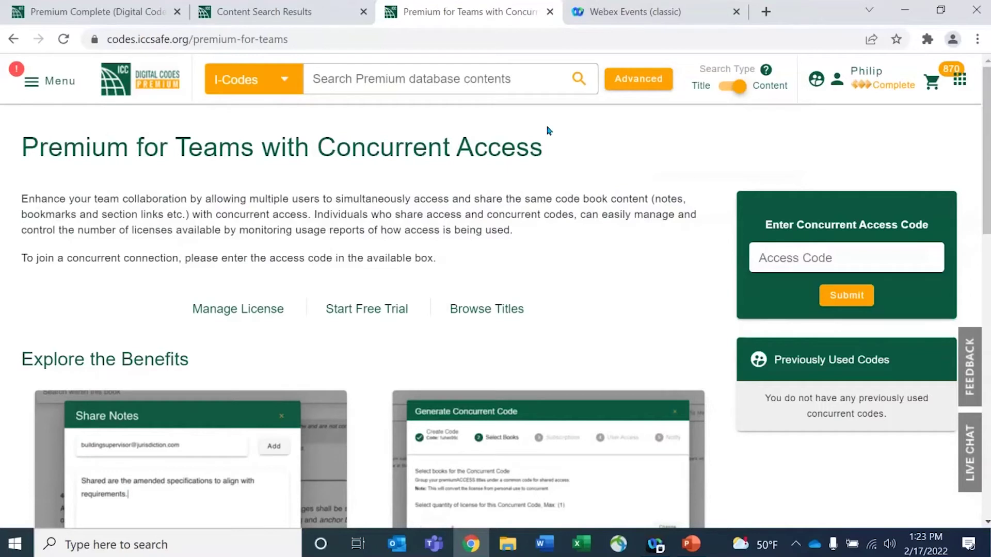
pyautogui.click(857, 80)
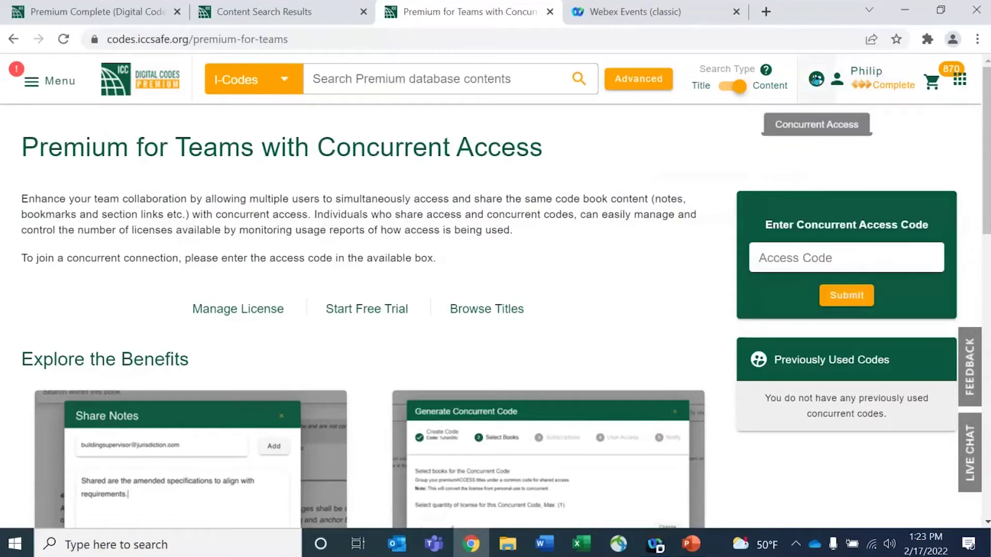
pyautogui.click(816, 79)
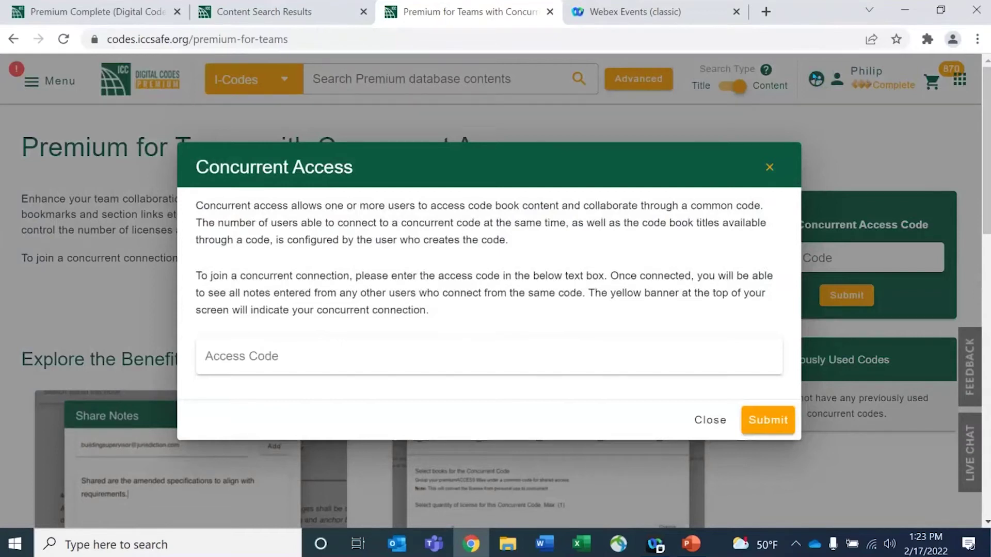
pyautogui.click(253, 356)
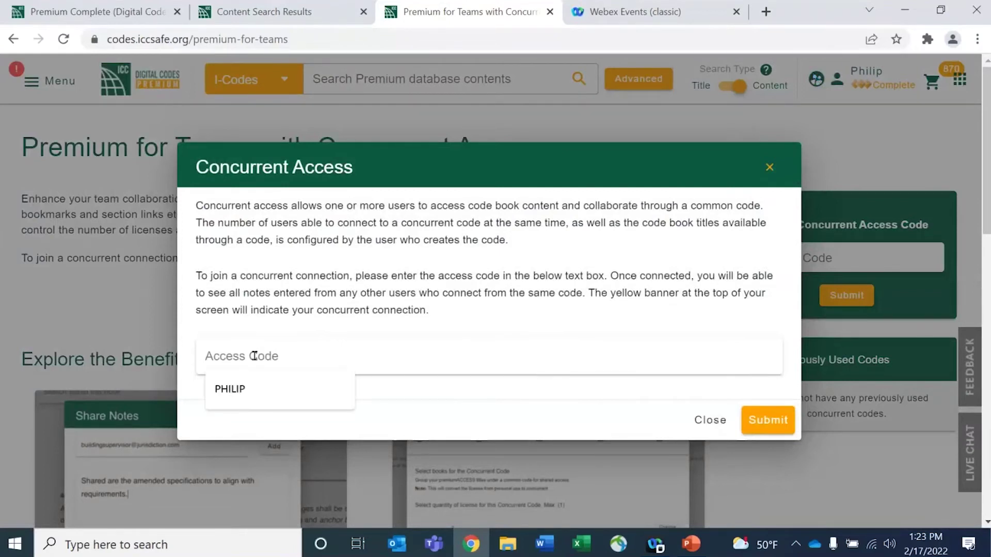
pyautogui.click(768, 167)
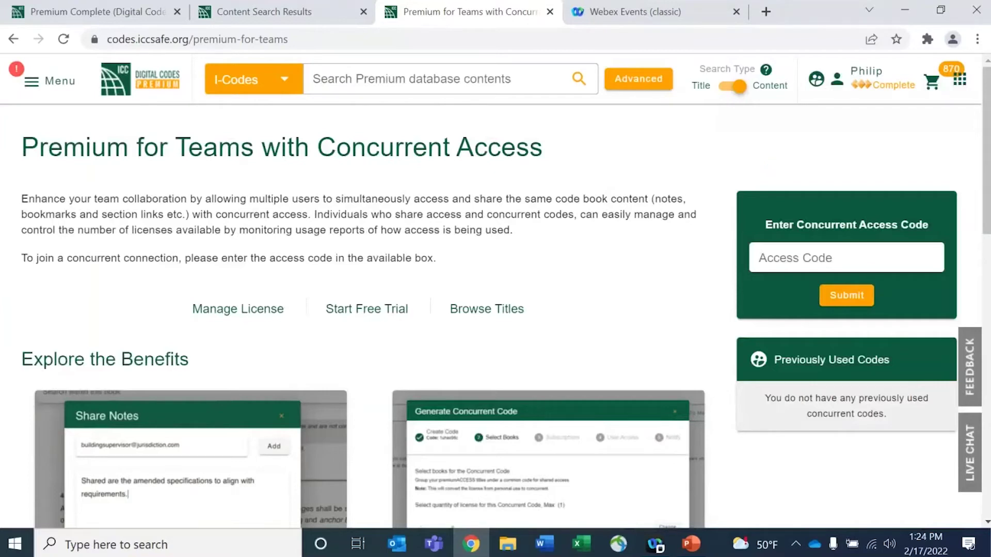
# Open Digital Codes Help, look over its knowledge base categories and questions, and close the help page
pyautogui.click(32, 79)
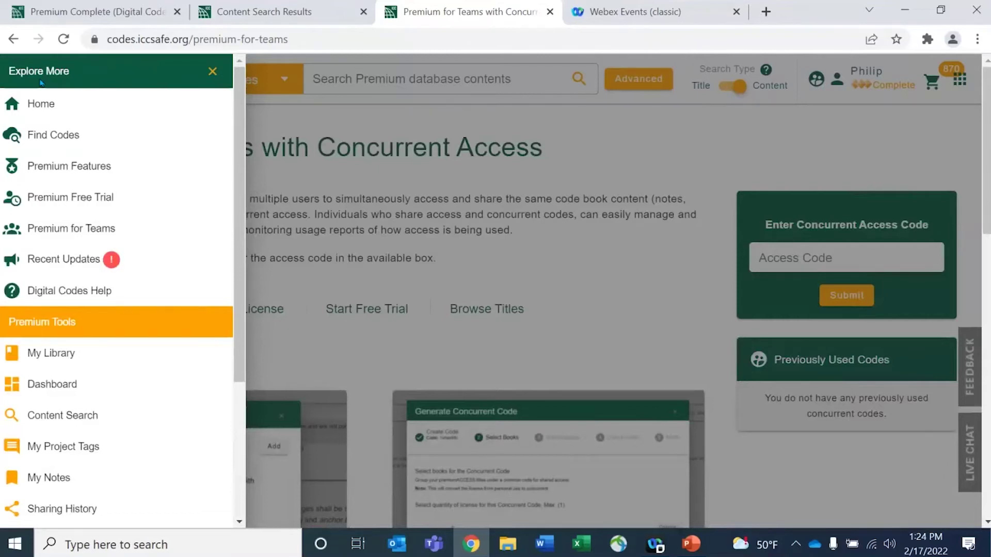
pyautogui.click(68, 295)
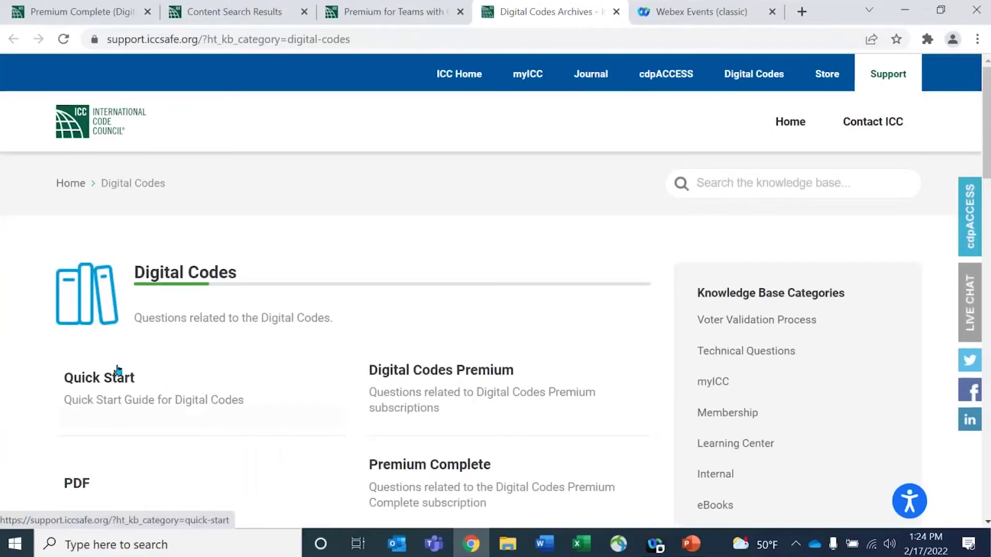
pyautogui.scroll(-7, 401, 363)
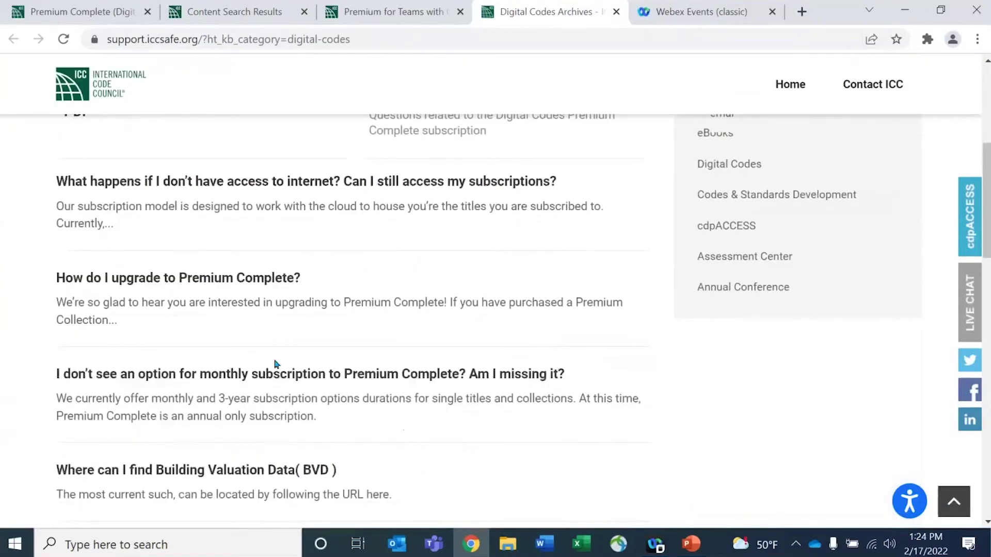
pyautogui.scroll(5, 275, 364)
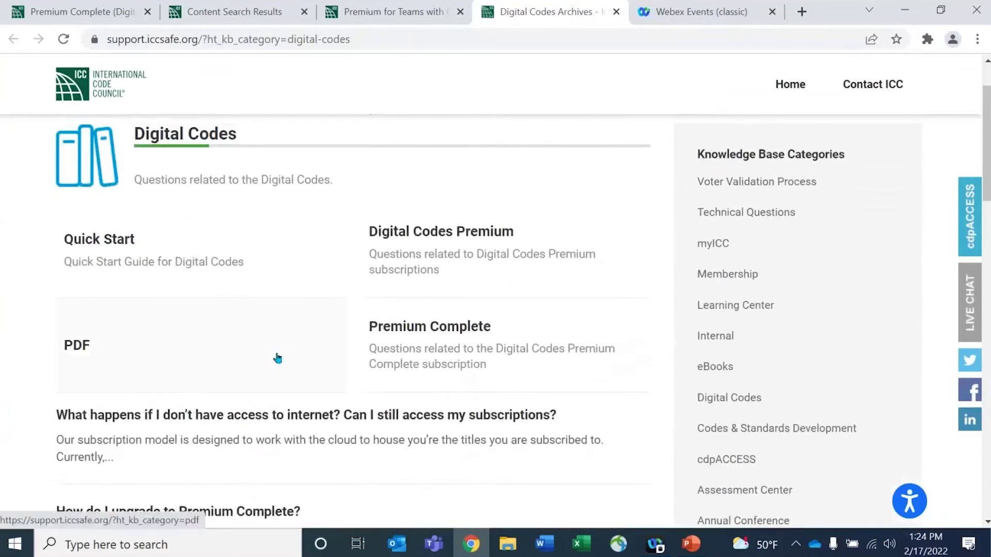
pyautogui.scroll(3, 277, 359)
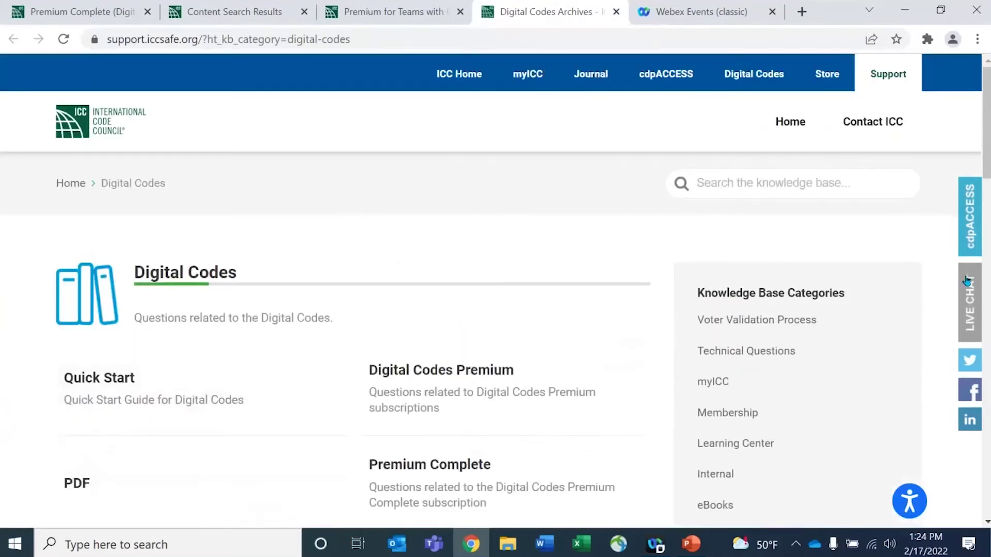
pyautogui.click(615, 12)
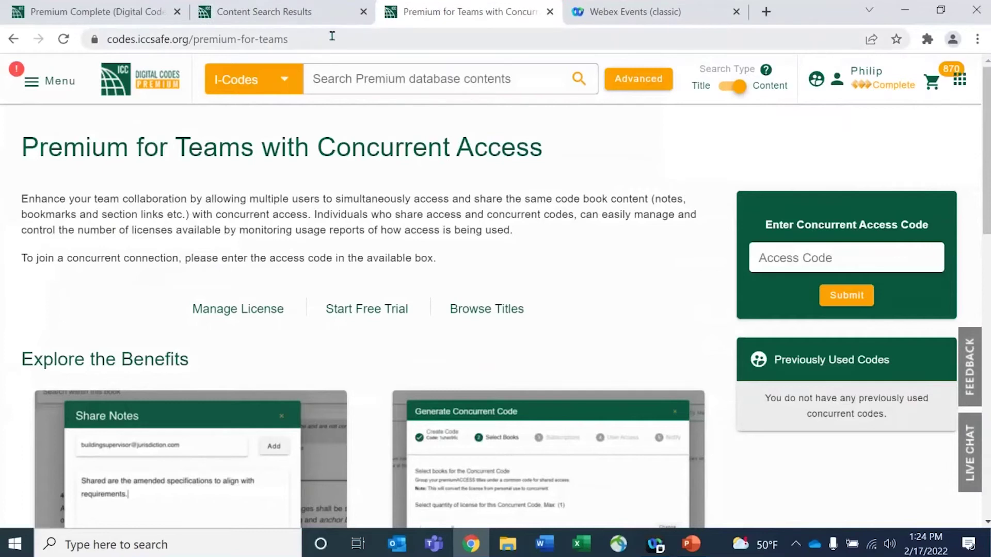
# Open My Library from the Premium Tools and look through its title search, Recently Viewed and My Favorites sections
pyautogui.click(31, 82)
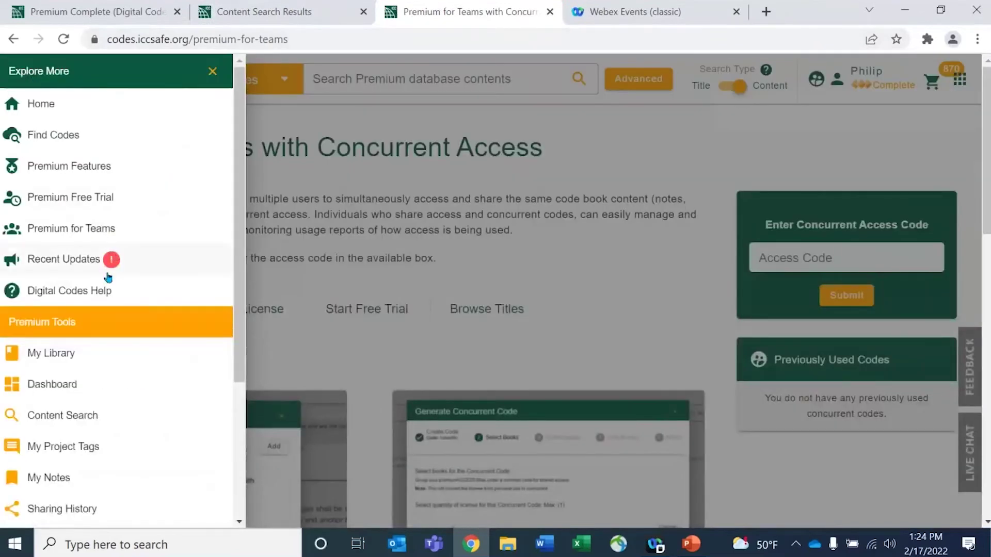
pyautogui.scroll(-1, 104, 279)
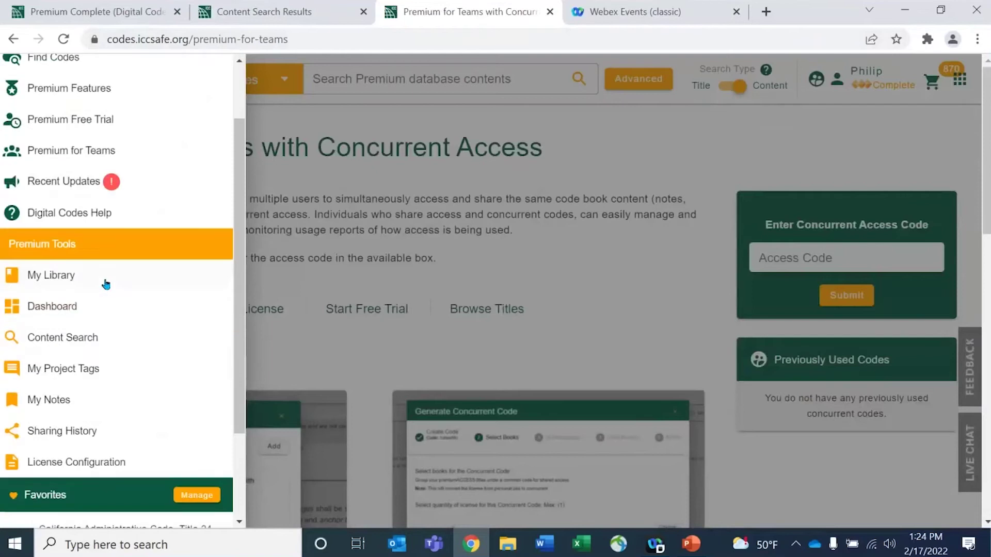
pyautogui.click(60, 282)
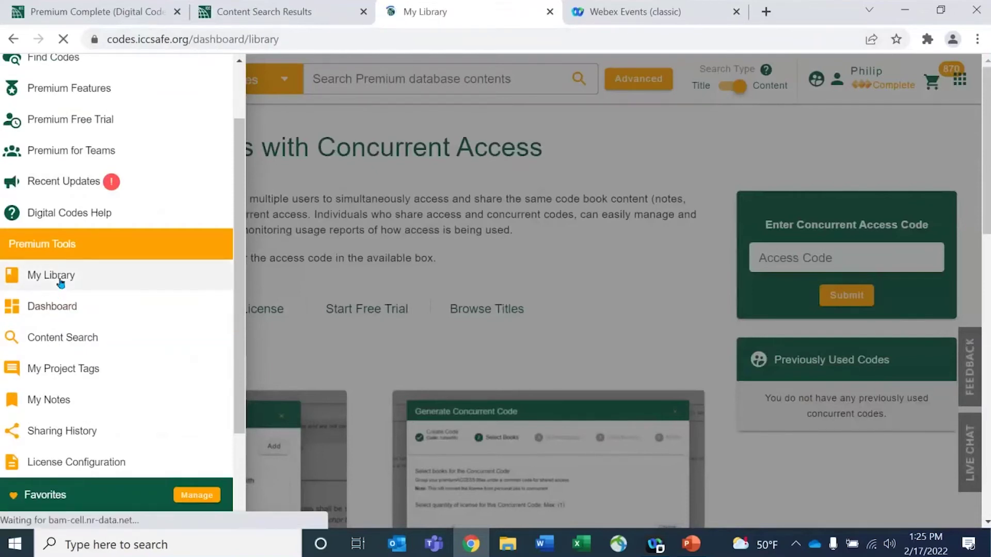
pyautogui.scroll(-3, 448, 278)
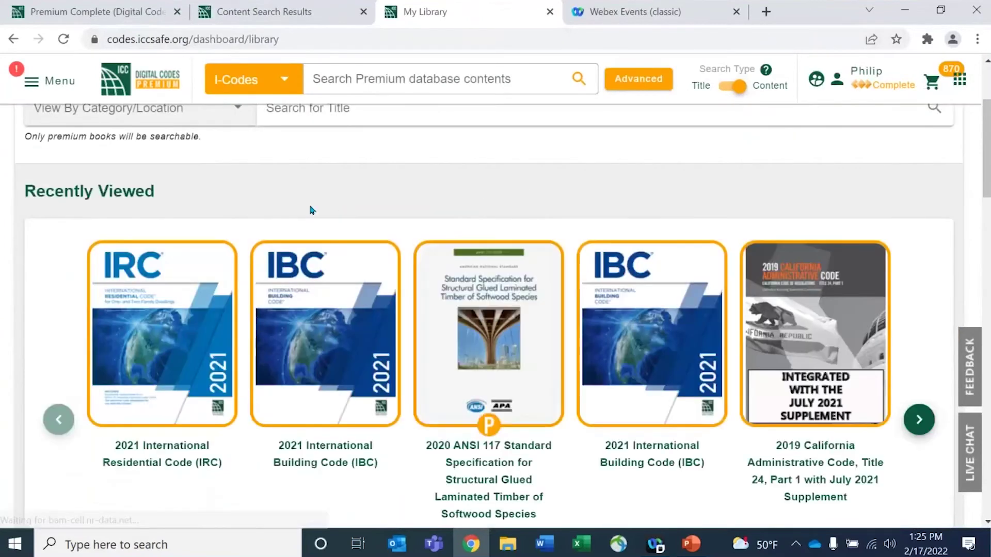
pyautogui.scroll(3, 324, 209)
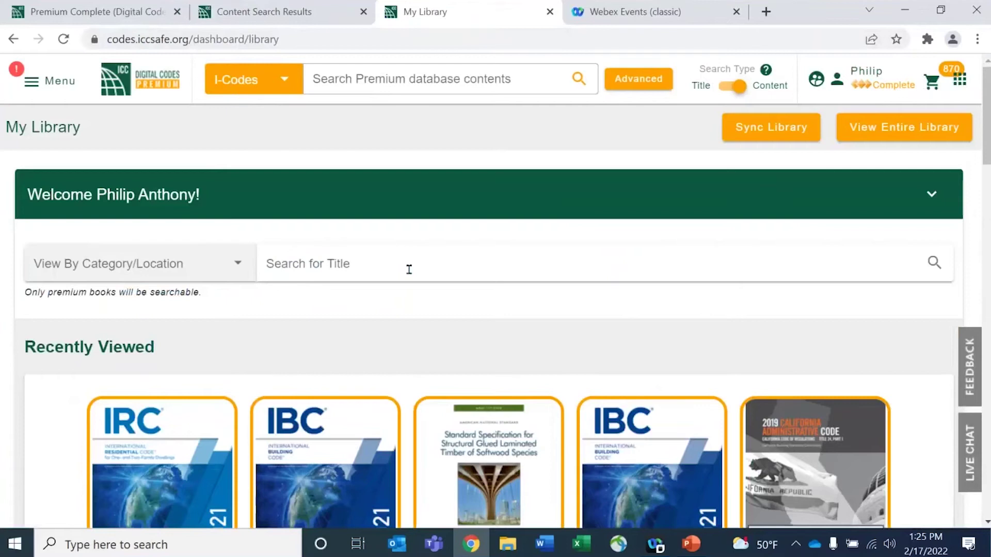
pyautogui.scroll(-3, 408, 269)
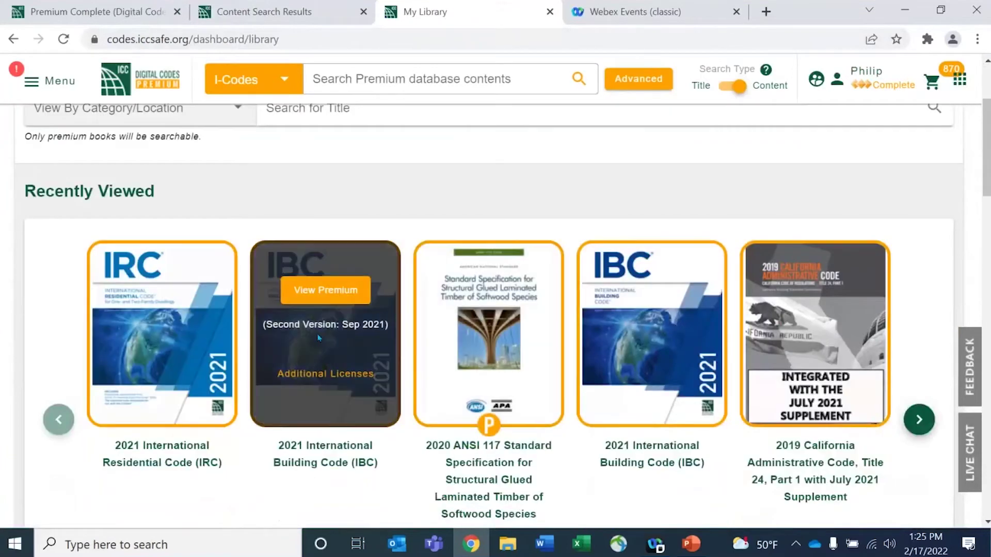
pyautogui.scroll(-7, 317, 333)
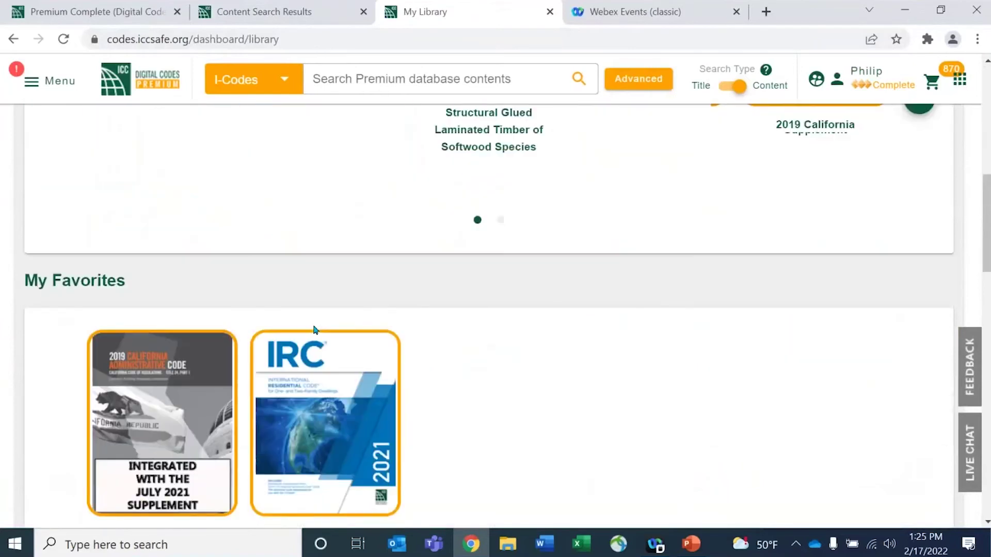
# Look through the My Favorites and Recently Added sections of My Library
pyautogui.scroll(-3, 271, 396)
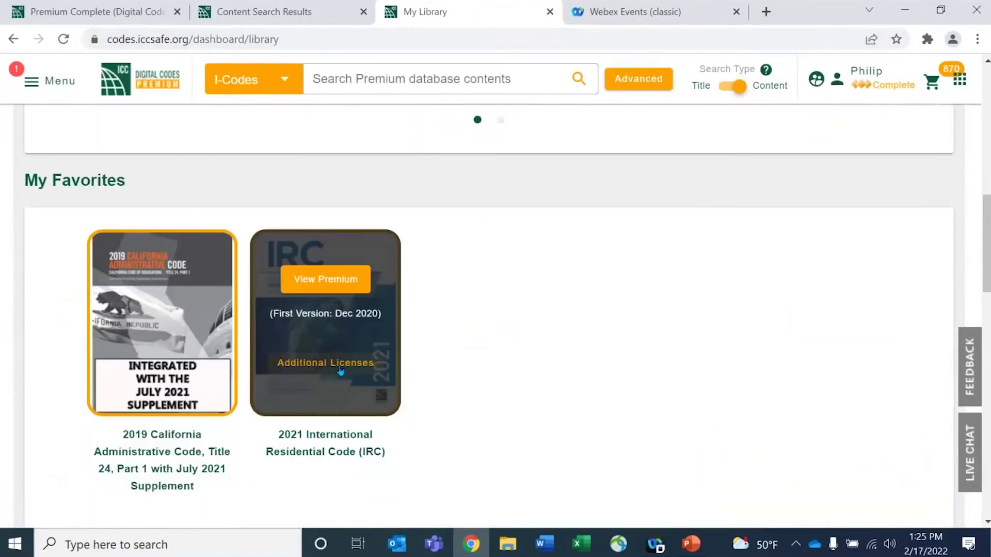
pyautogui.scroll(-5, 334, 373)
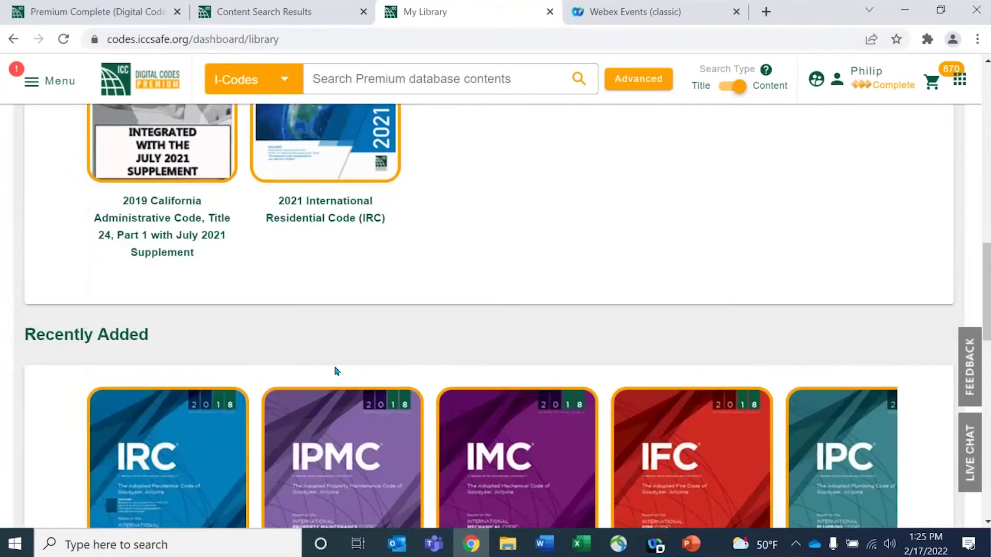
pyautogui.scroll(-3, 492, 368)
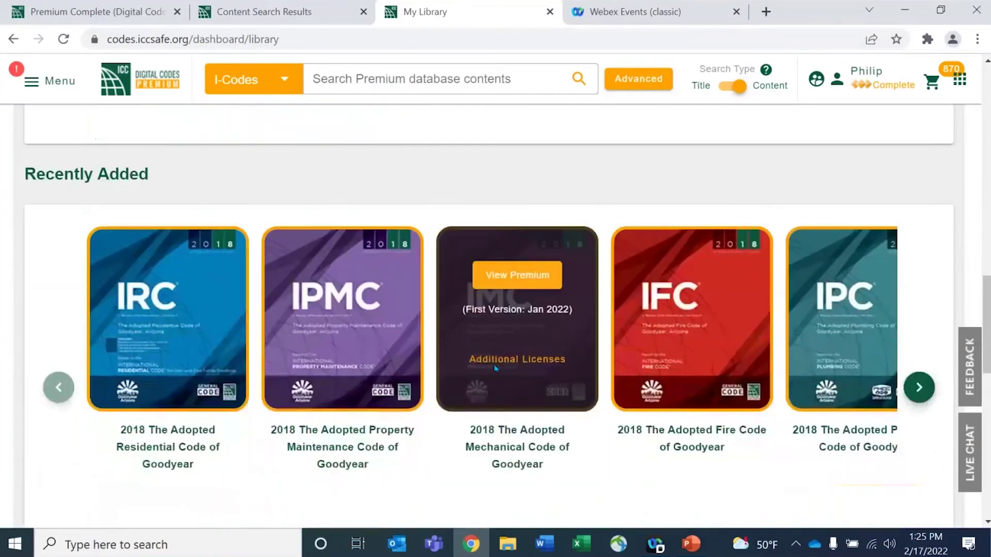
pyautogui.scroll(4, 364, 338)
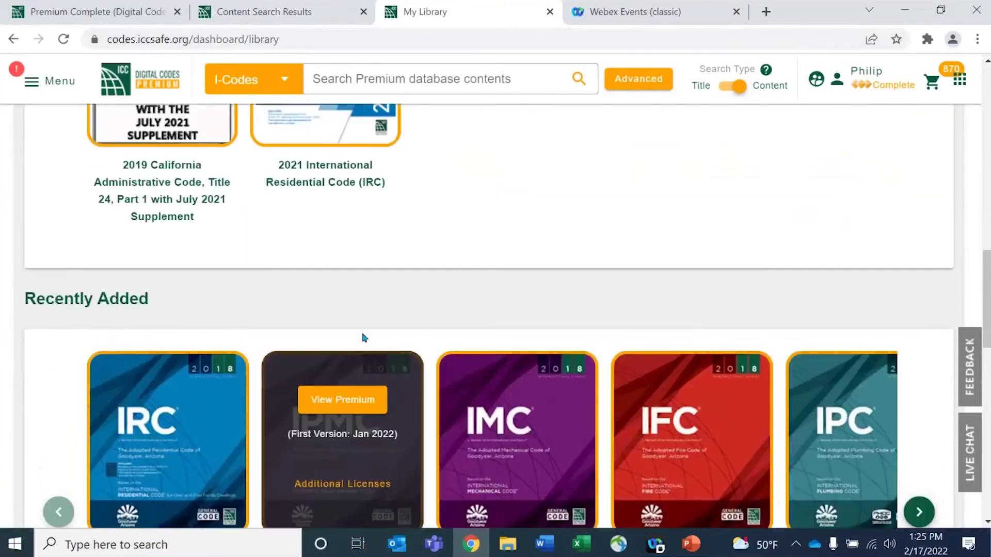
pyautogui.scroll(15, 364, 338)
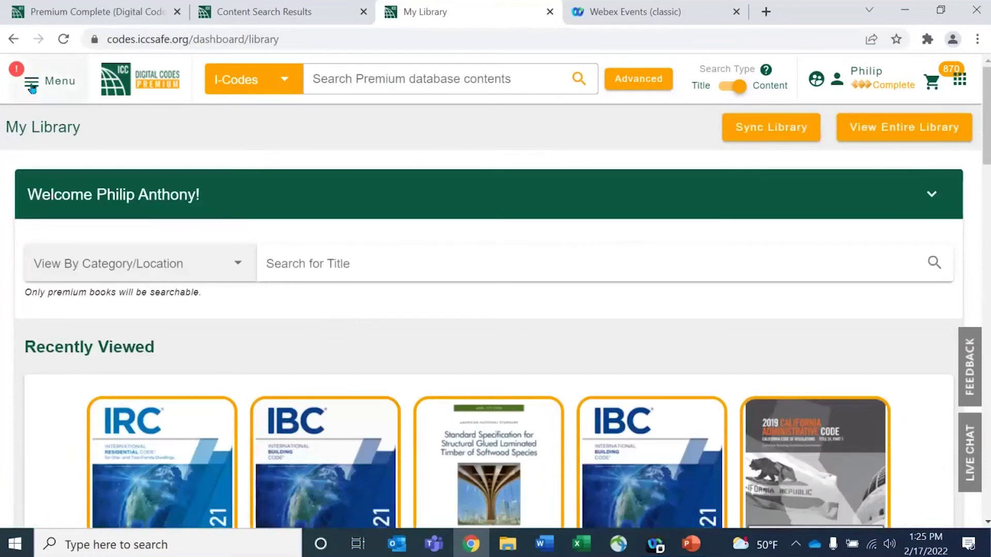
# Open the Dashboard, look over Quick Access and Content Search, and show the favorite titles in its My Library section
pyautogui.click(32, 87)
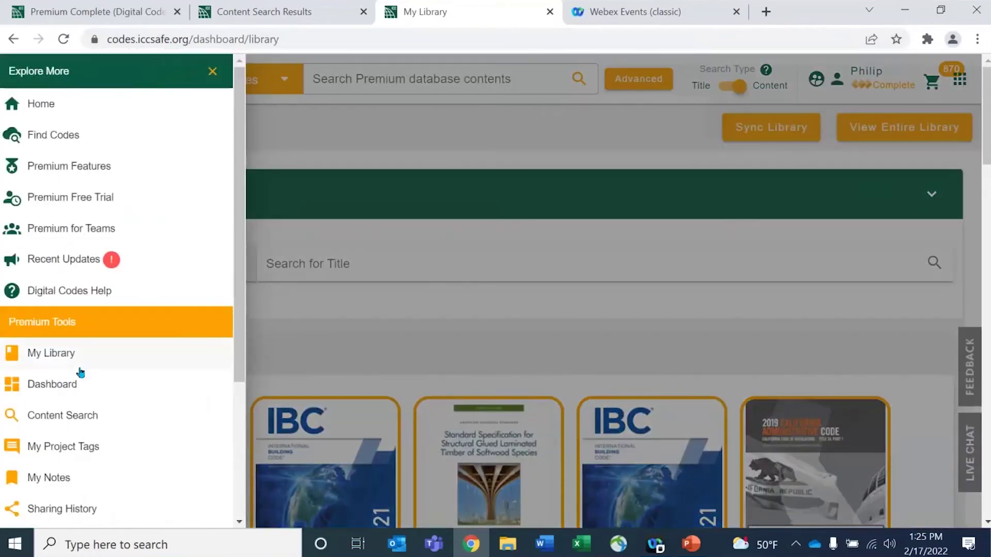
pyautogui.click(77, 386)
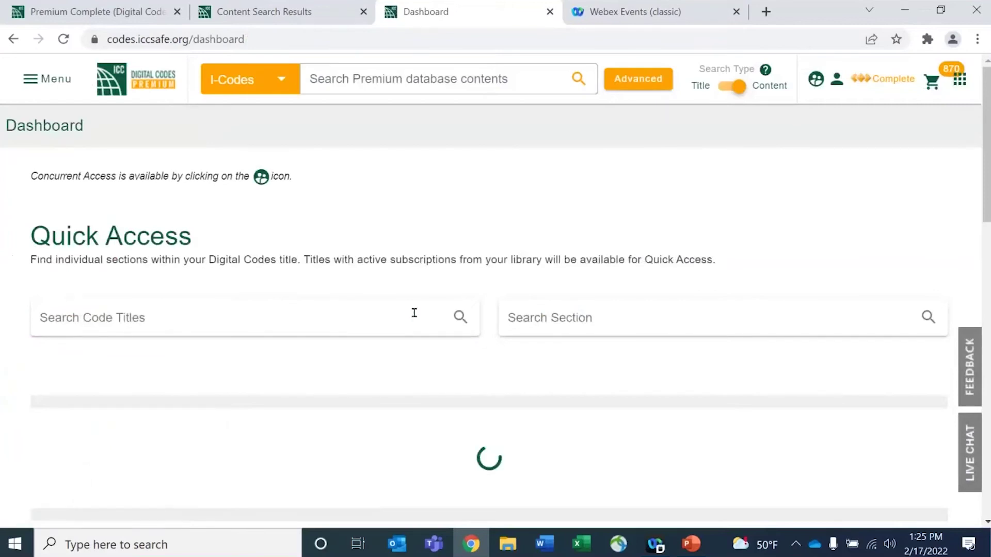
pyautogui.scroll(-1, 418, 229)
pyautogui.scroll(-4, 419, 228)
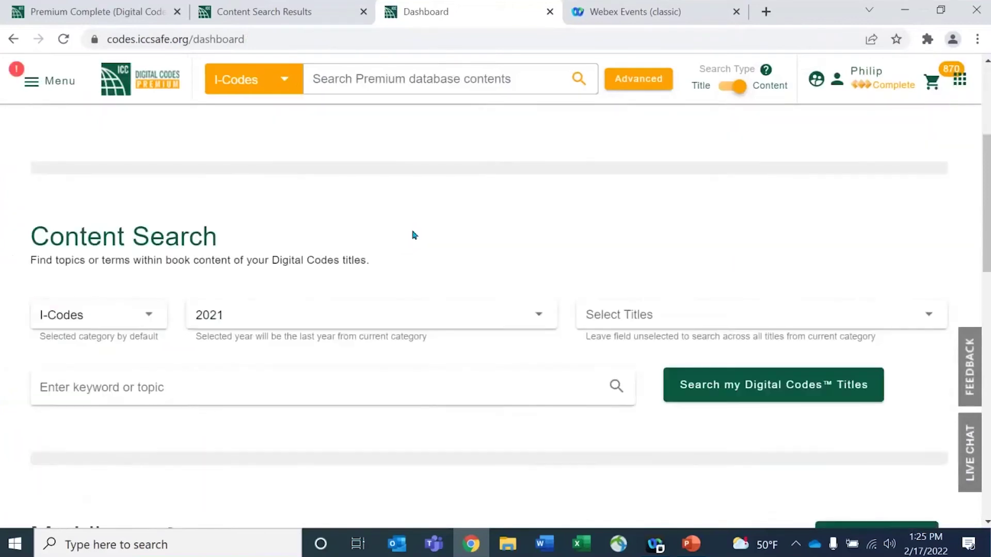
pyautogui.scroll(-2, 342, 297)
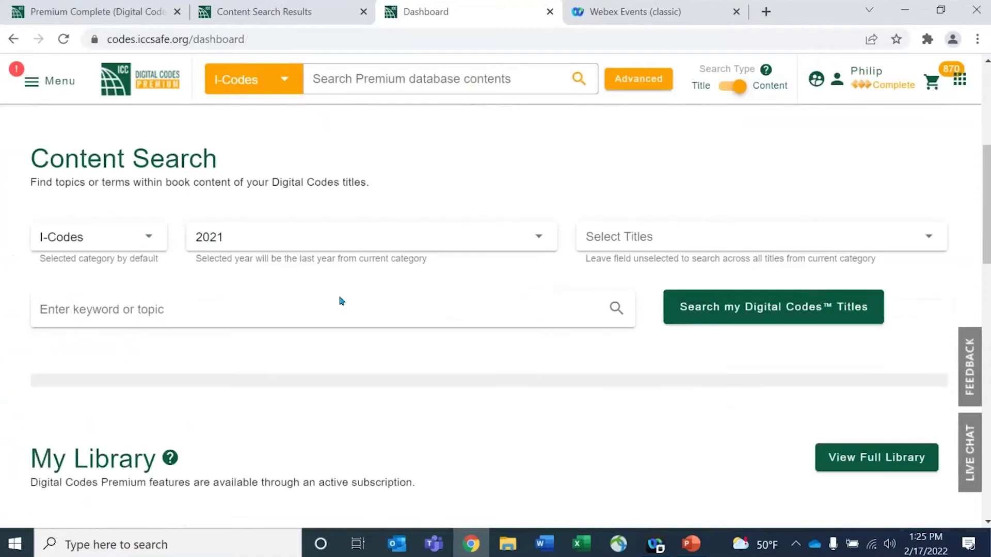
pyautogui.scroll(-6, 341, 301)
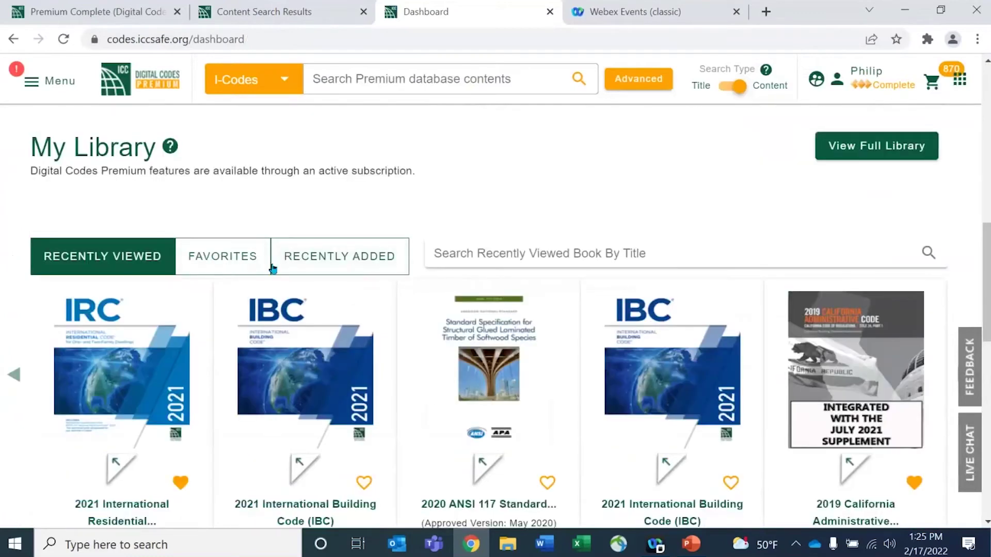
pyautogui.click(223, 257)
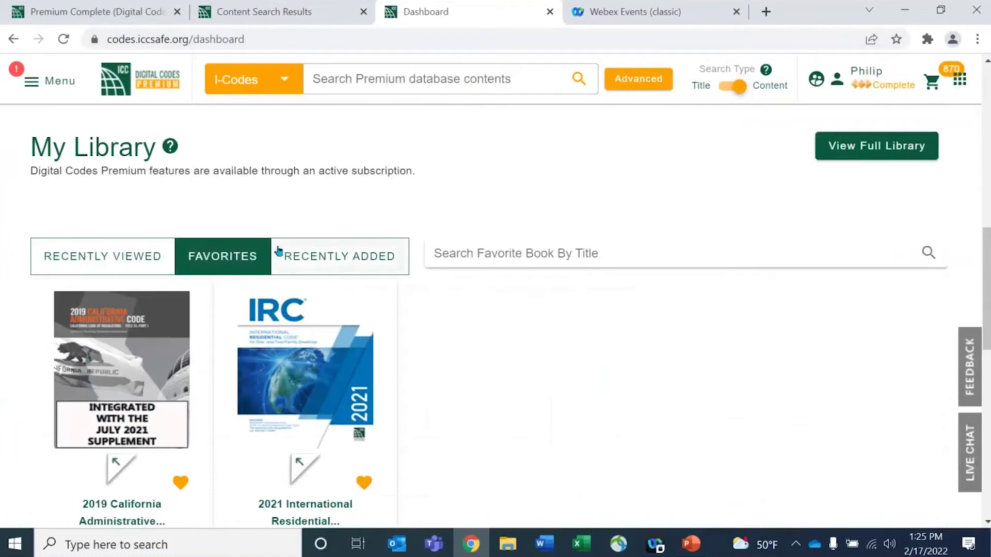
# Open My Project Tags from the Premium Tools and look over the list of tag names and colors
pyautogui.click(46, 94)
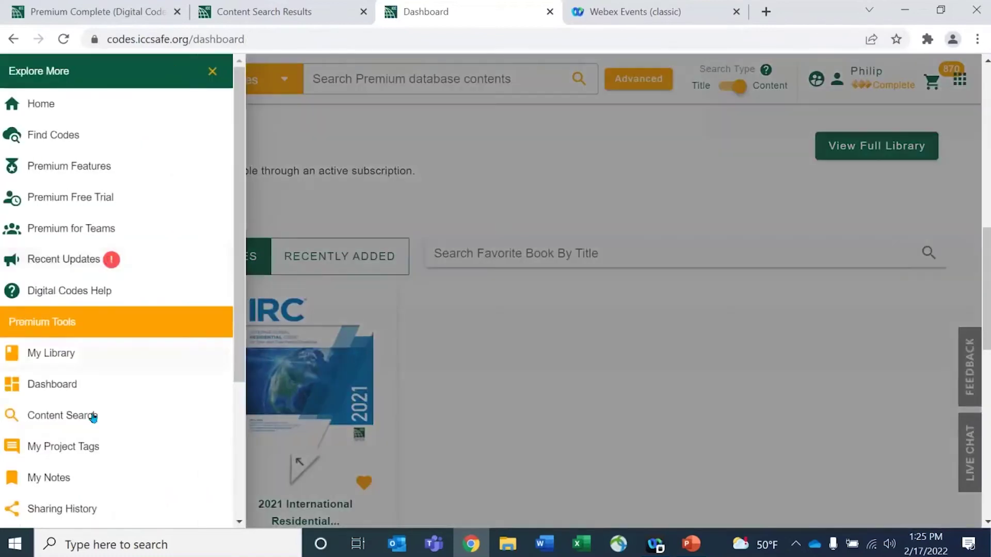
pyautogui.click(69, 447)
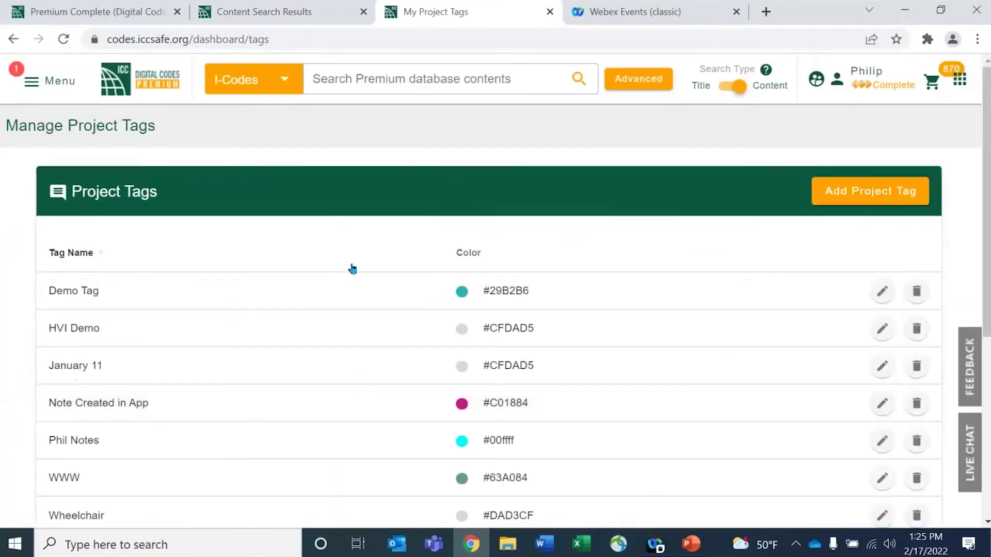
pyautogui.scroll(-2, 361, 265)
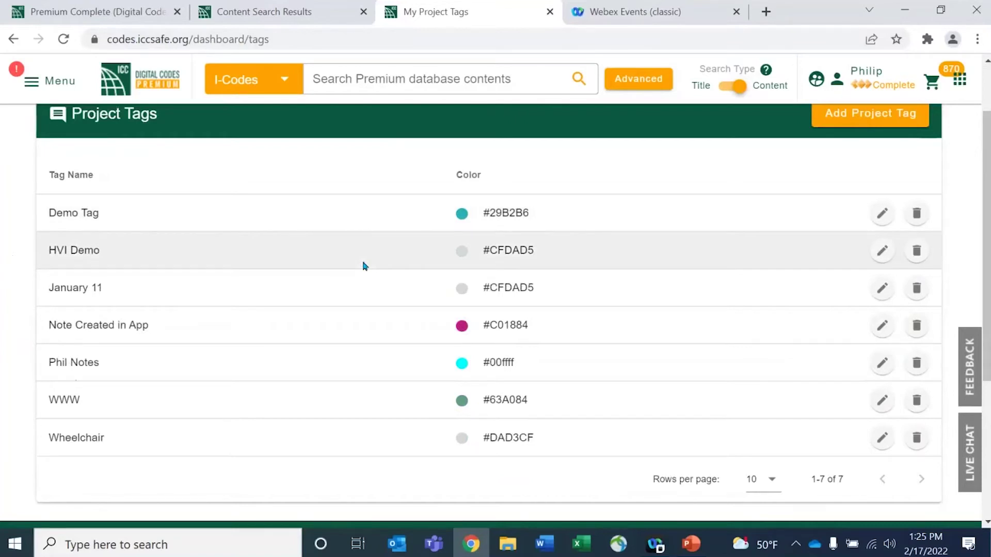
pyautogui.scroll(-2, 364, 265)
pyautogui.scroll(4, 364, 265)
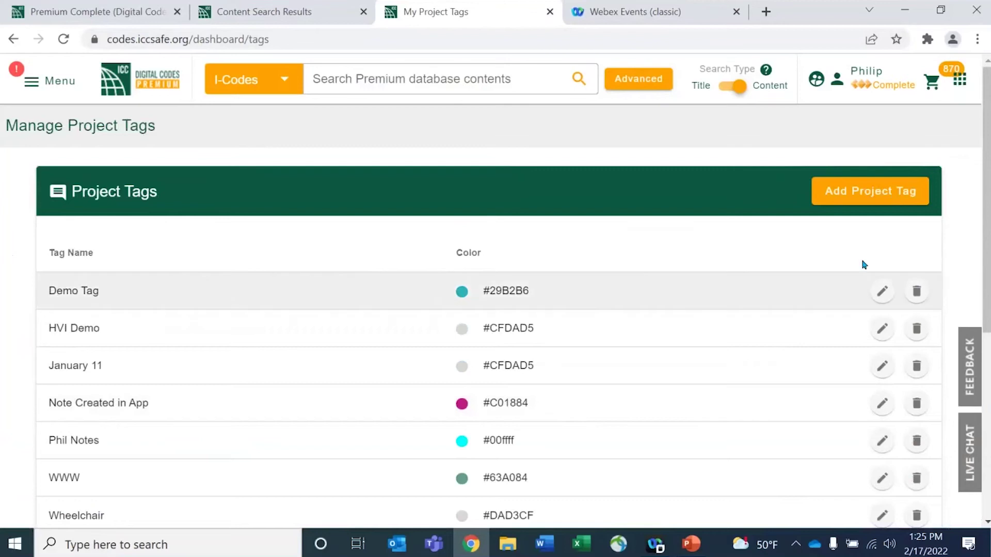
# Open the Demo Tag project tag for editing, review its name and color fields, and close the dialog without saving
pyautogui.click(881, 294)
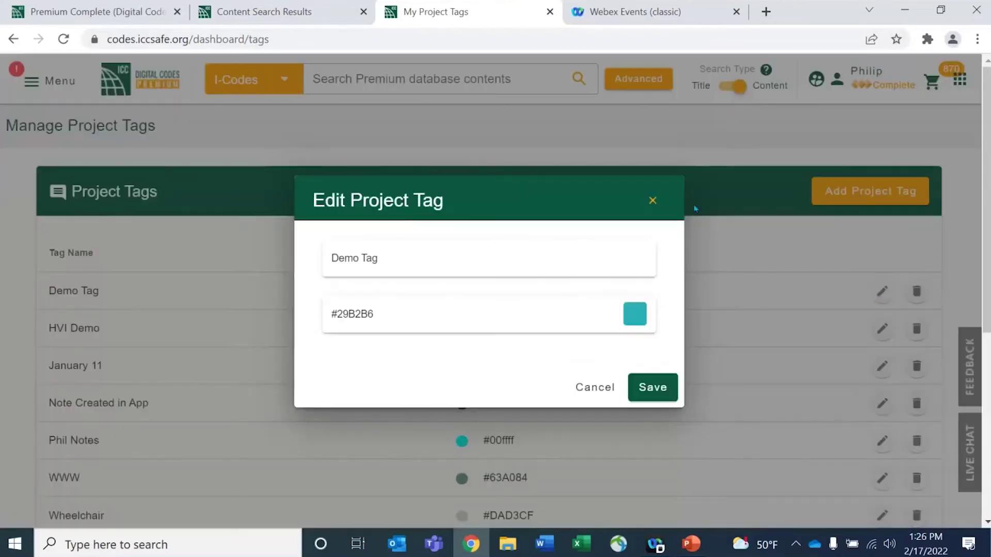
pyautogui.click(648, 200)
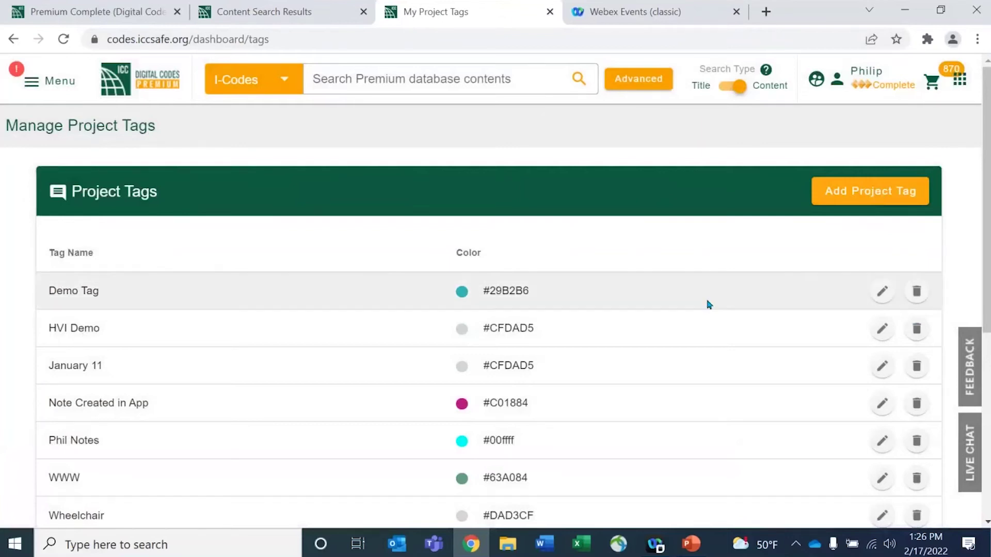
pyautogui.scroll(-2, 696, 292)
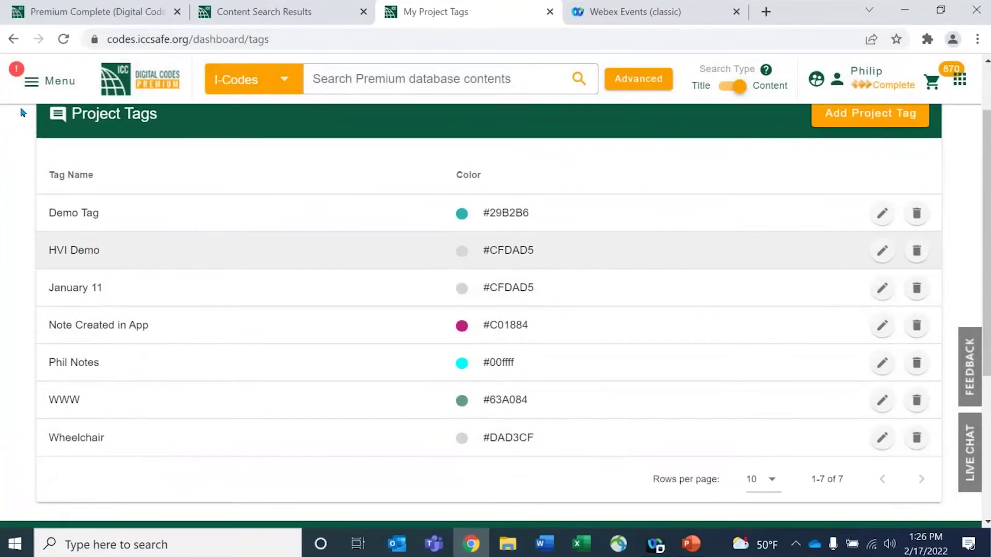
# Open My Notes from the Premium Tools and look through the filters, PDF options and code titles containing notes
pyautogui.click(35, 89)
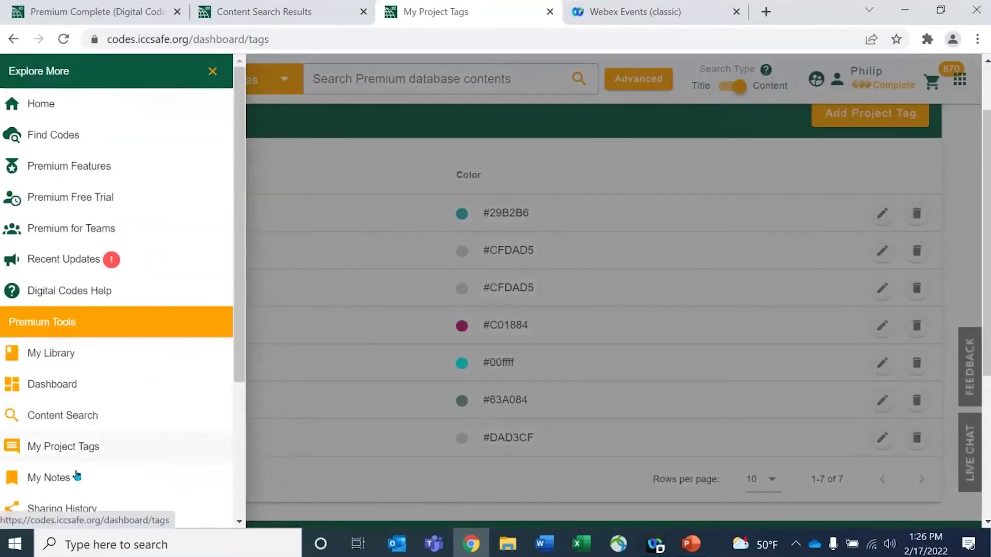
pyautogui.click(78, 478)
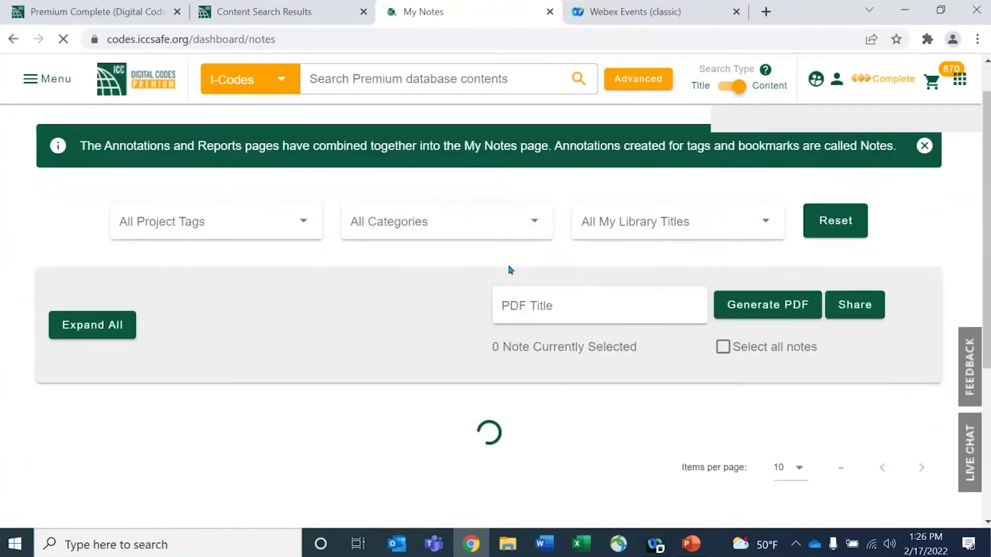
pyautogui.scroll(-1, 510, 269)
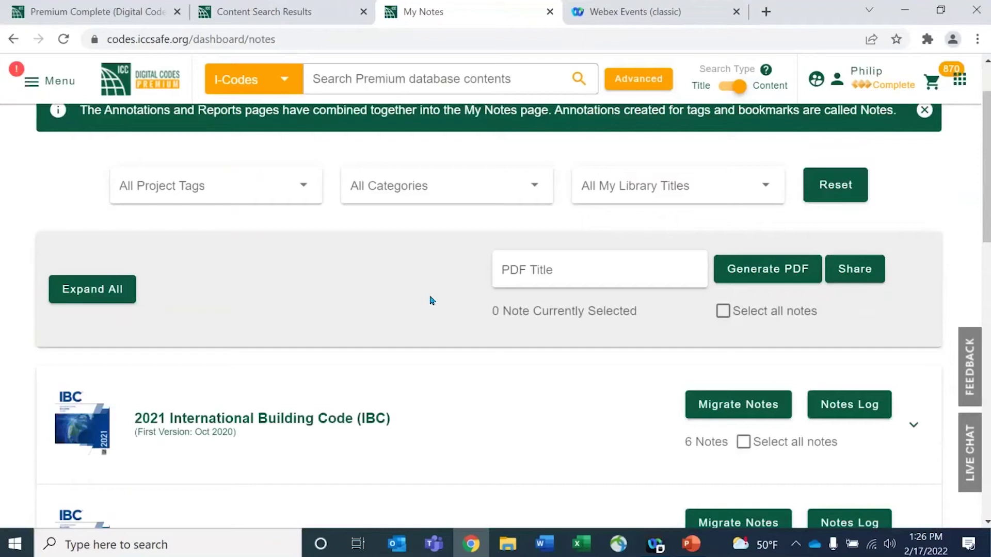
pyautogui.scroll(-2, 431, 279)
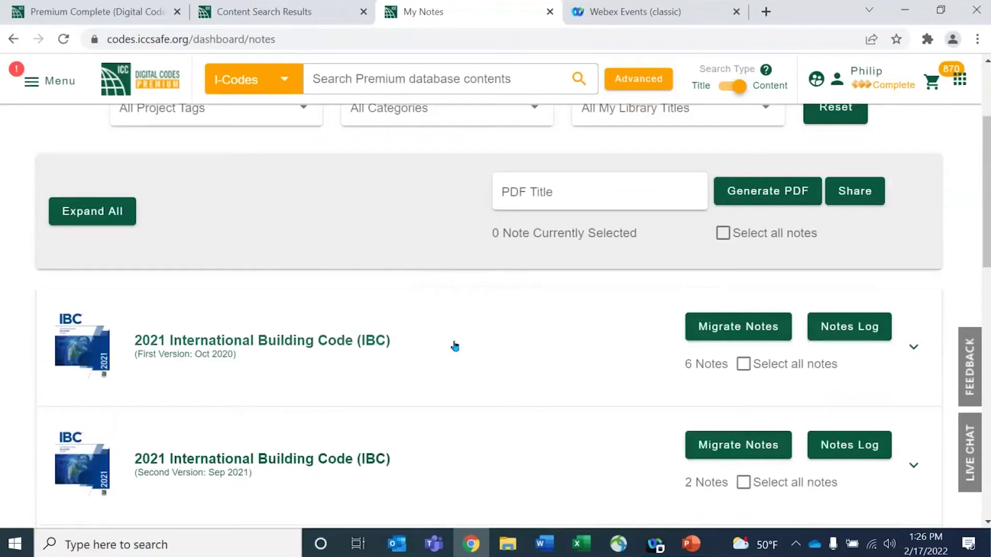
pyautogui.scroll(-2, 455, 347)
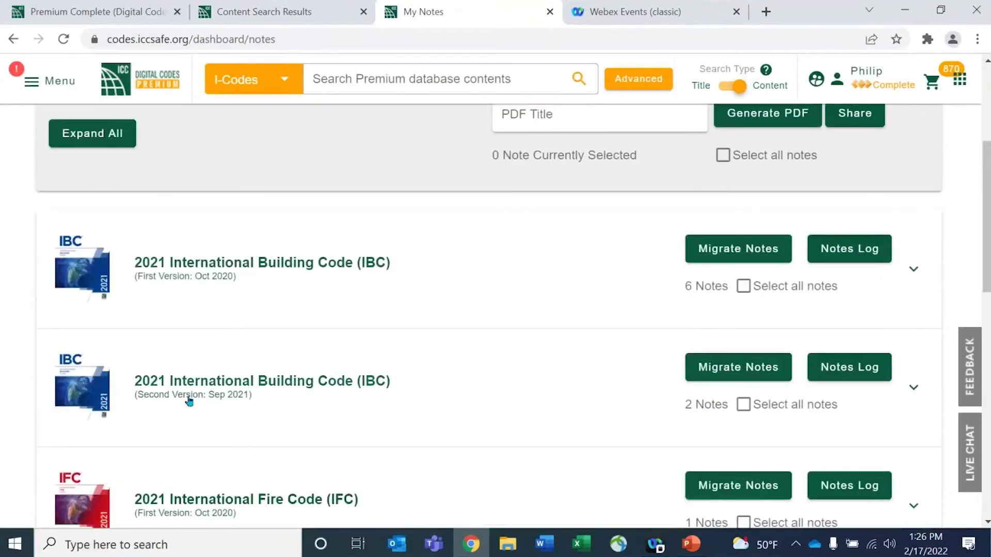
pyautogui.scroll(-2, 456, 356)
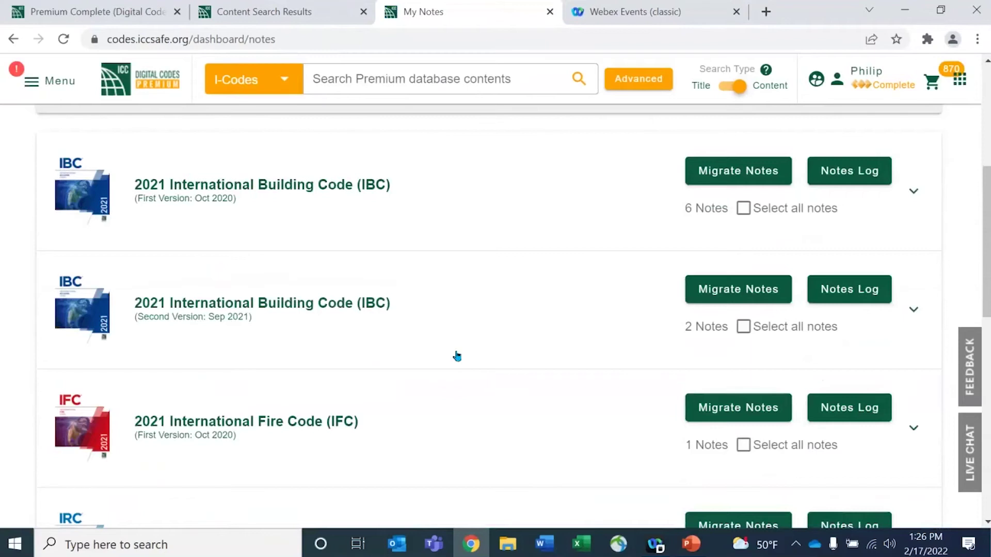
pyautogui.scroll(-4, 457, 356)
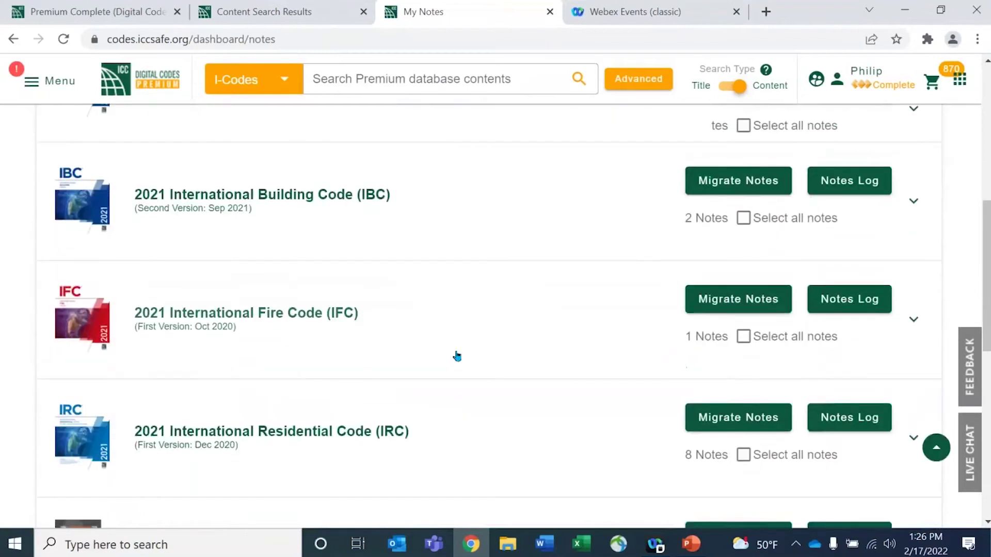
pyautogui.scroll(-2, 153, 393)
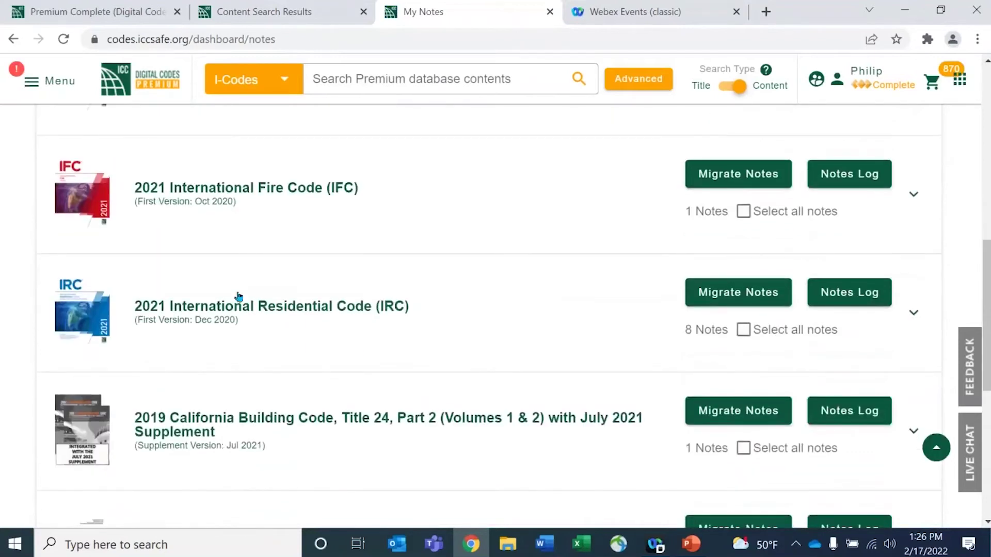
# Expand the 2021 International Residential Code (IRC) entry and read through its notes, project tags and timestamps
pyautogui.click(913, 315)
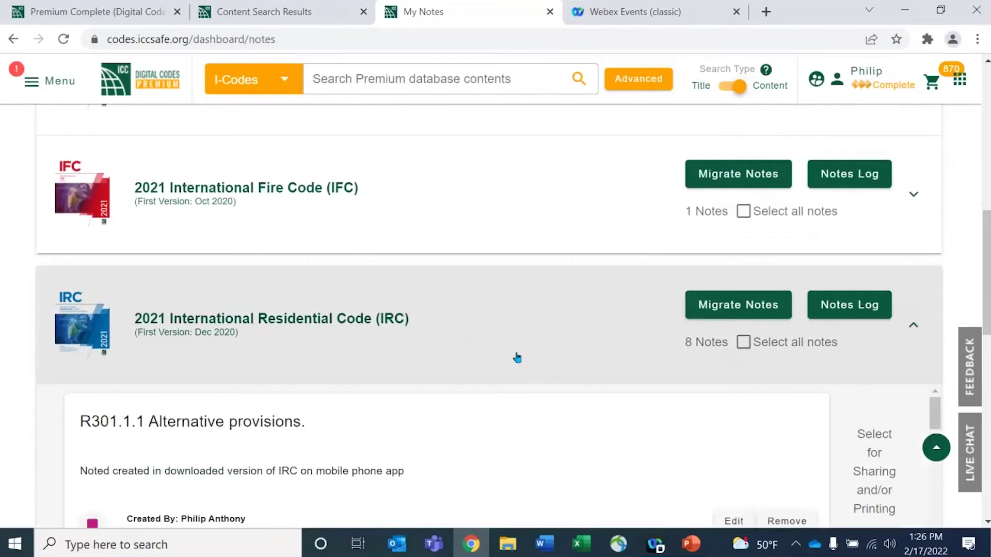
pyautogui.scroll(-1, 517, 357)
pyautogui.scroll(-1, 516, 351)
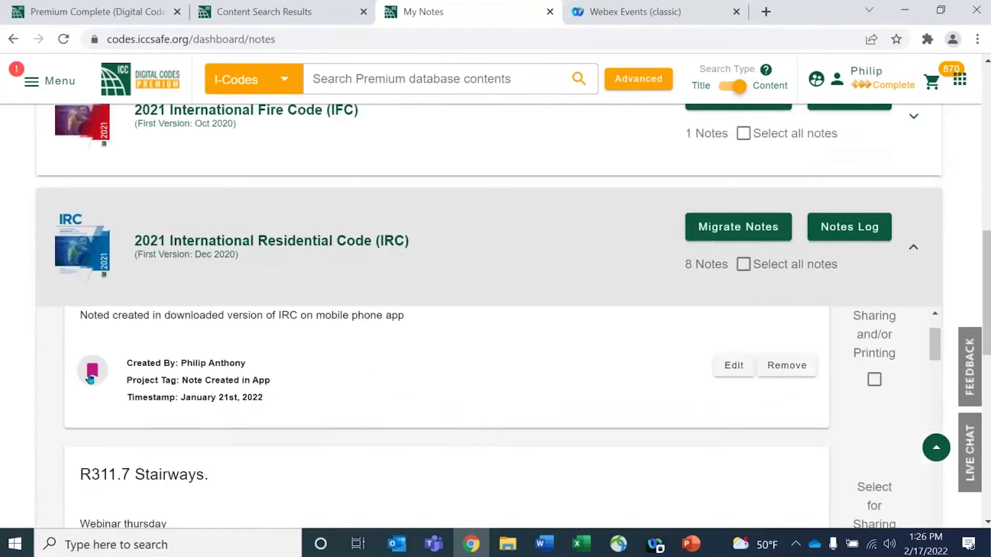
pyautogui.scroll(-4, 103, 380)
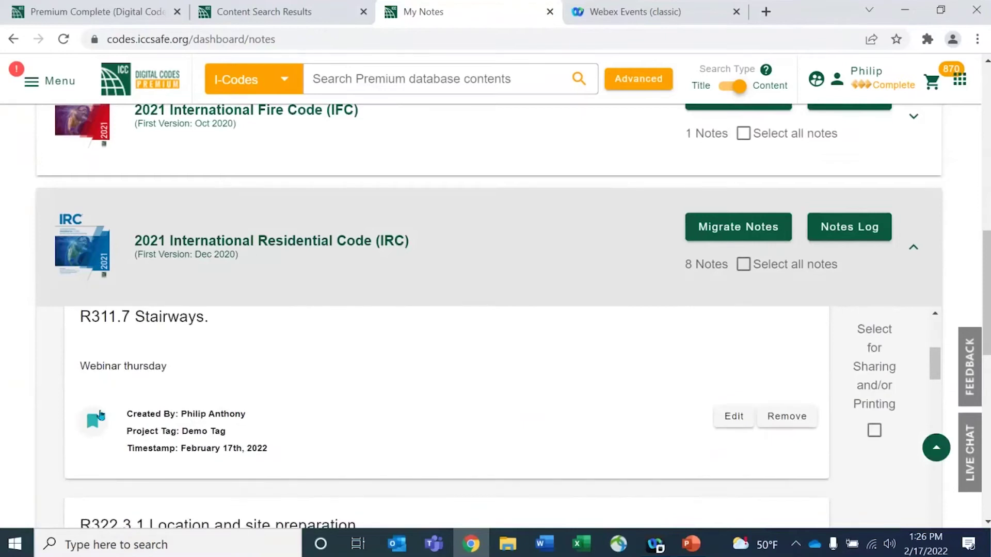
pyautogui.scroll(-4, 99, 434)
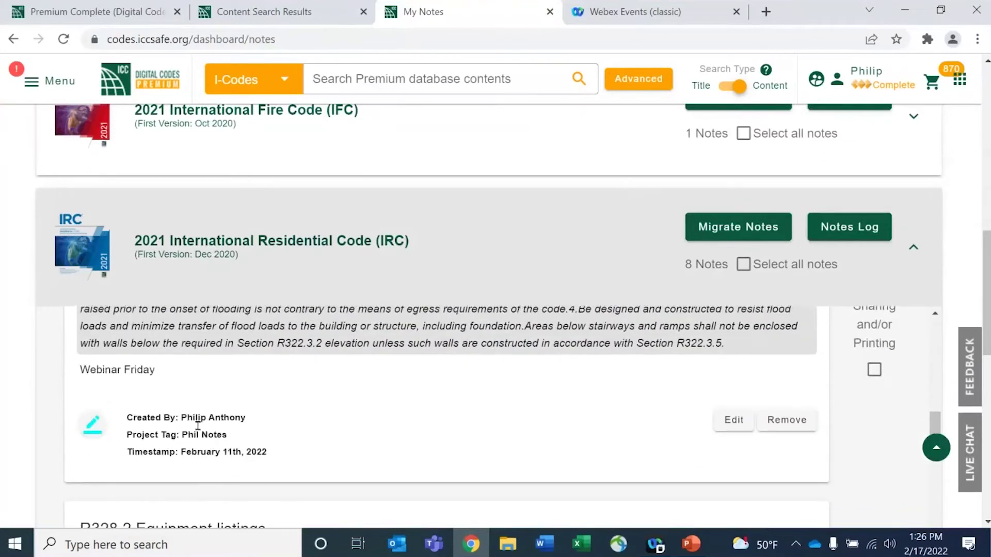
pyautogui.scroll(-3, 251, 416)
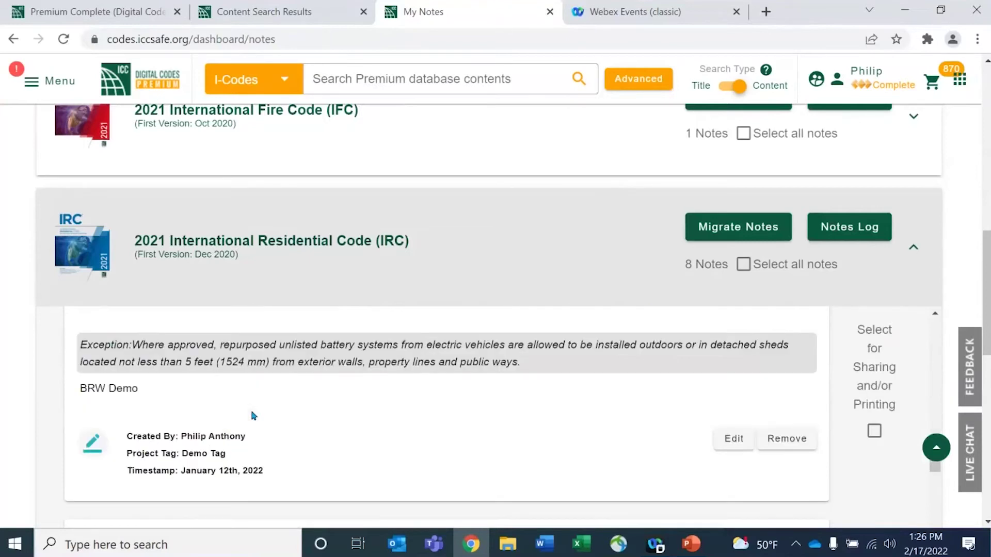
pyautogui.scroll(-2, 253, 415)
pyautogui.scroll(6, 289, 404)
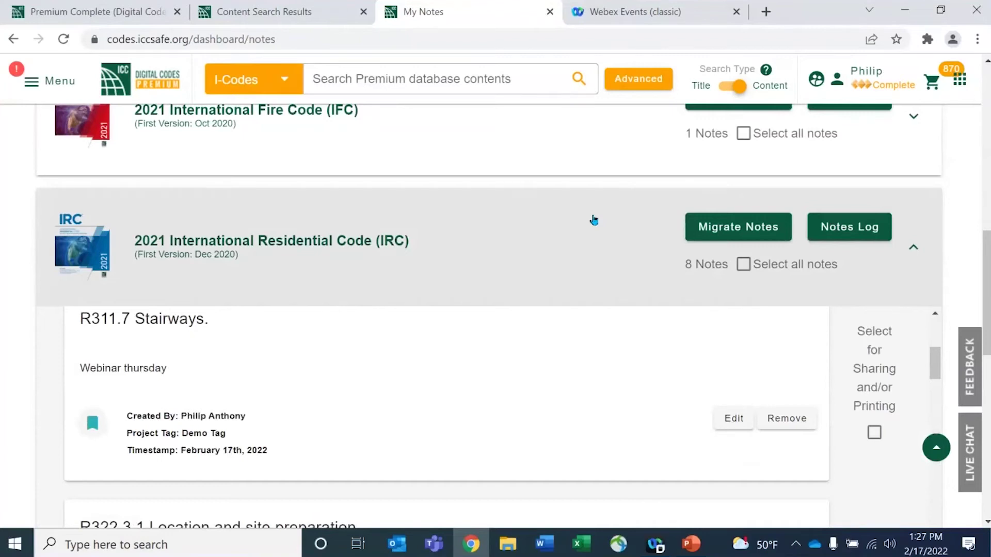
# Select all notes of the 2021 International Residential Code (IRC) and generate a PDF of them titled "IRC Demo"
pyautogui.click(743, 265)
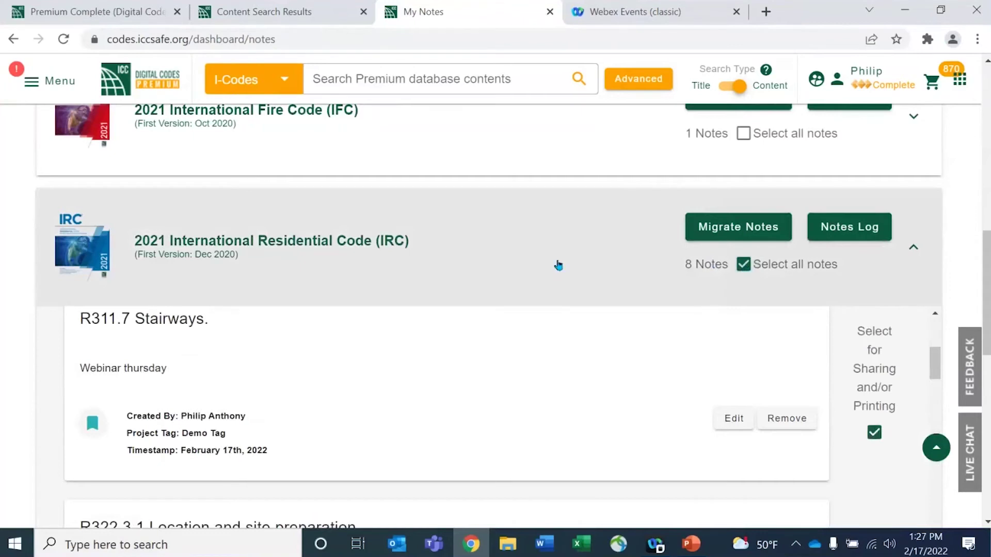
pyautogui.scroll(15, 558, 266)
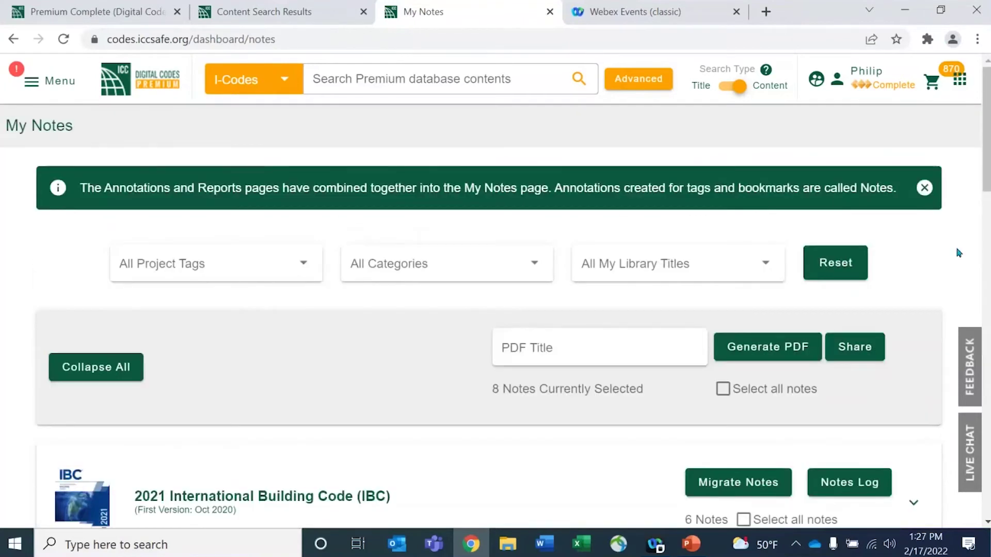
pyautogui.click(582, 346)
pyautogui.write('IRC Demo')
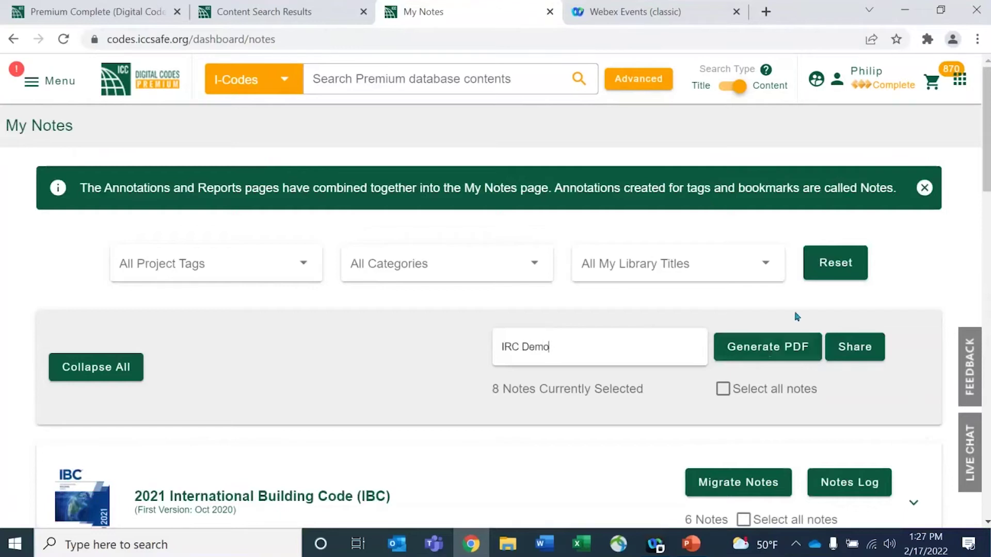
pyautogui.click(770, 349)
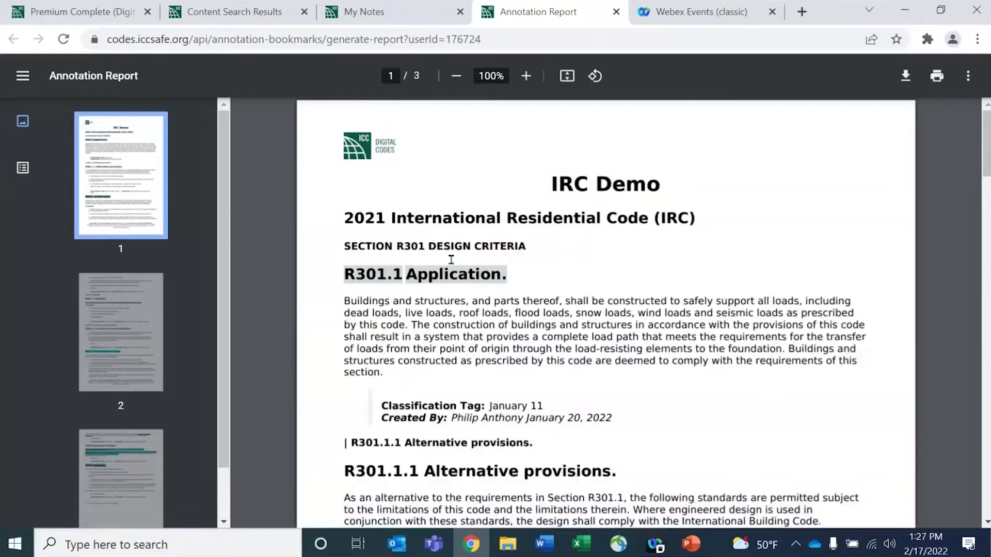
# Review the generated notes report's title, code sections and classification tags, and close the report
pyautogui.tripleClick(606, 183)
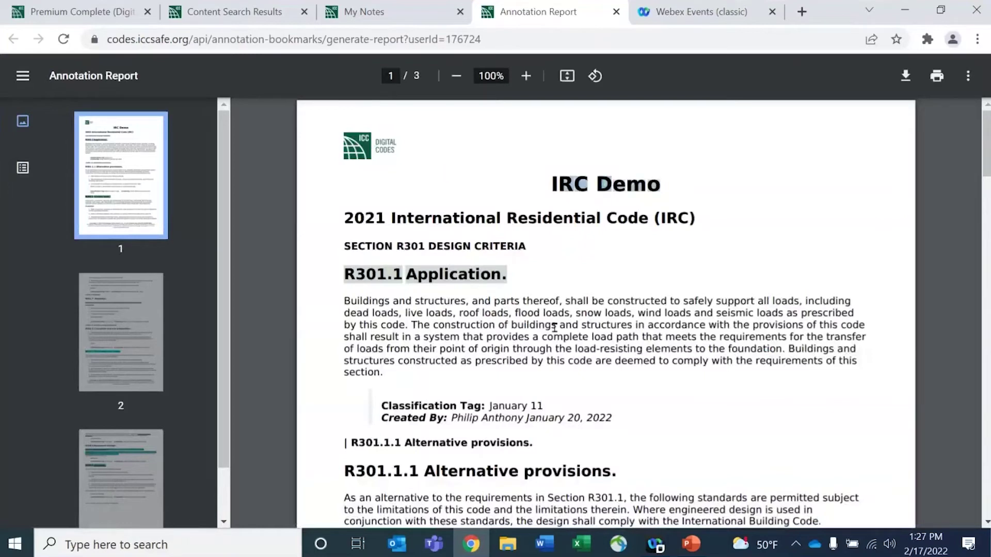
pyautogui.scroll(-2, 516, 331)
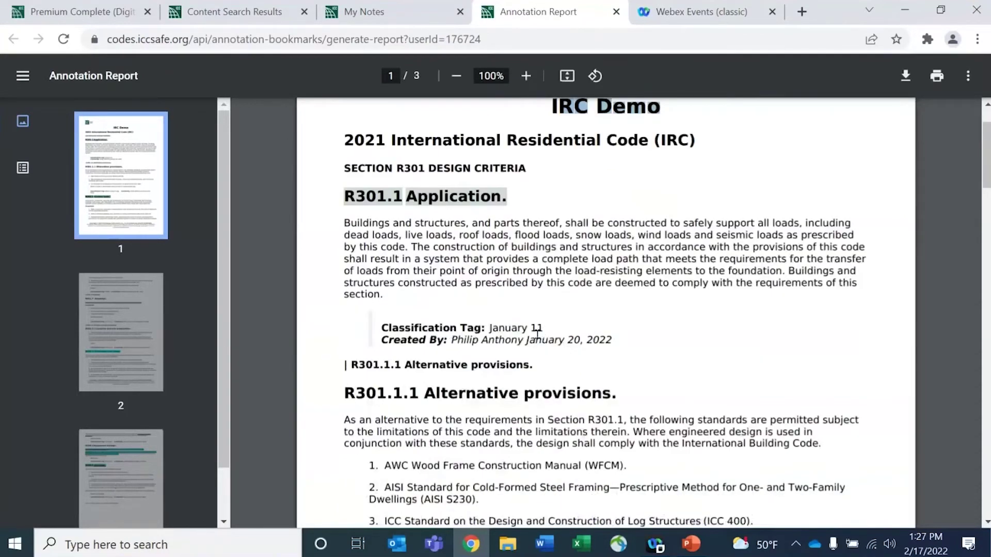
pyautogui.scroll(-5, 547, 345)
pyautogui.scroll(-7, 547, 346)
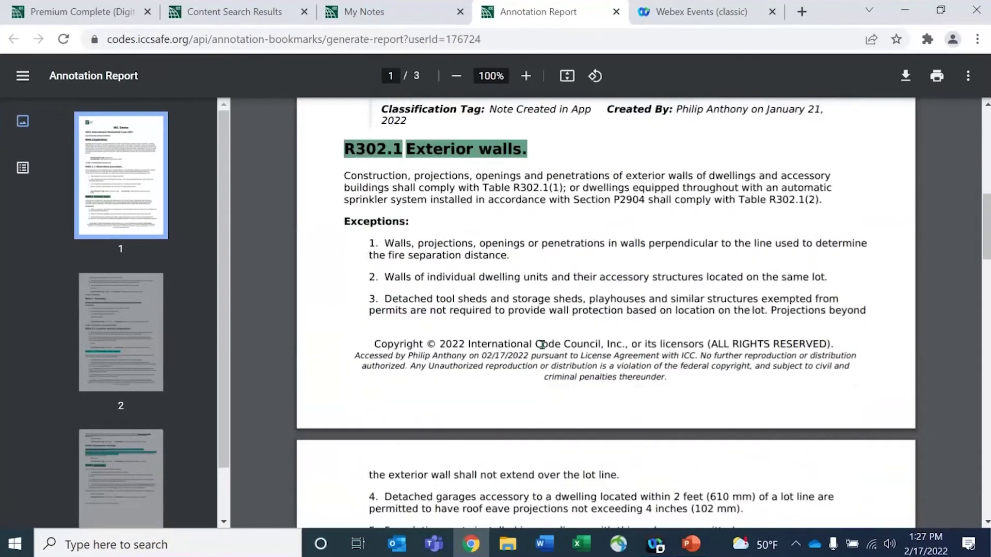
pyautogui.scroll(10, 541, 345)
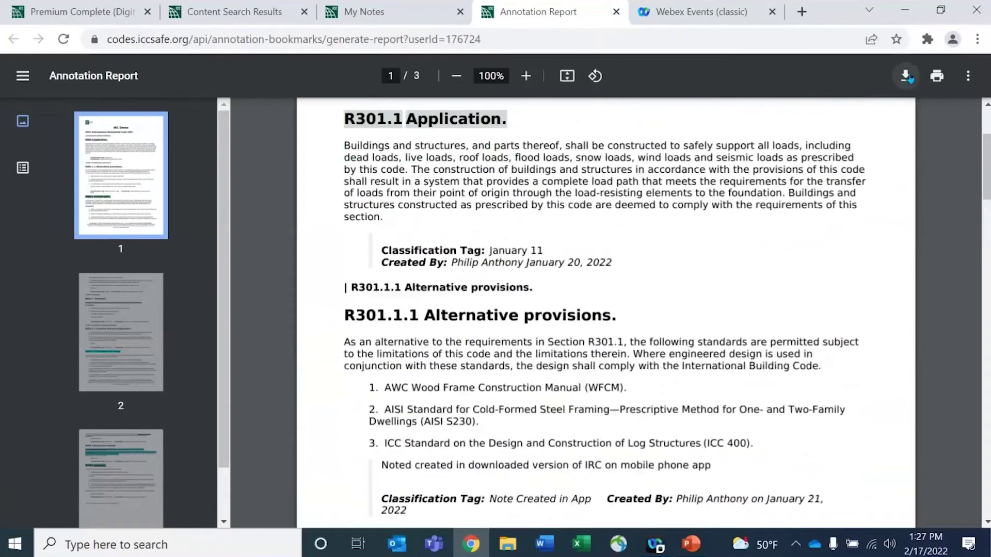
pyautogui.click(615, 12)
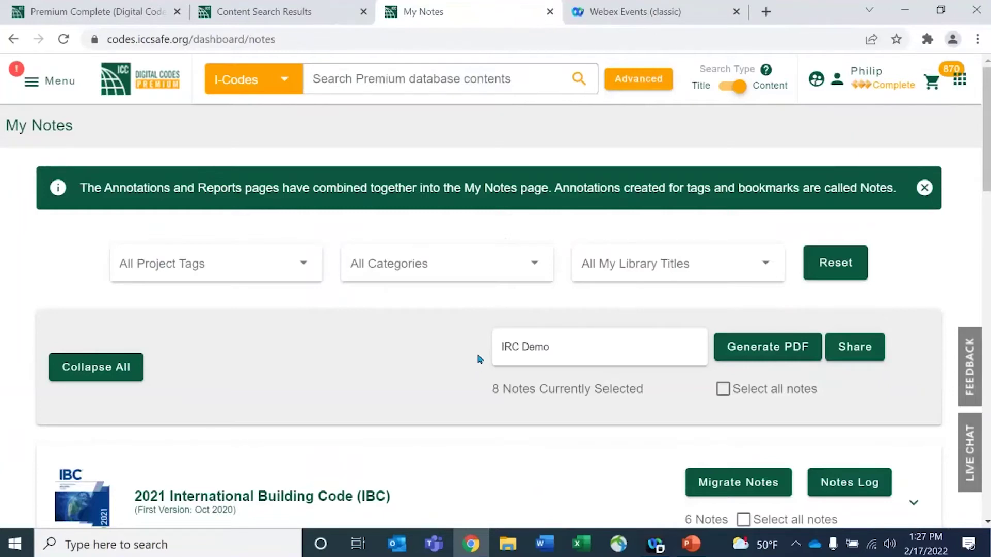
# Open Migrate Notes for the 2021 International Residential Code (IRC), read the move and clone instructions, and return to My Notes
pyautogui.scroll(-1, 478, 361)
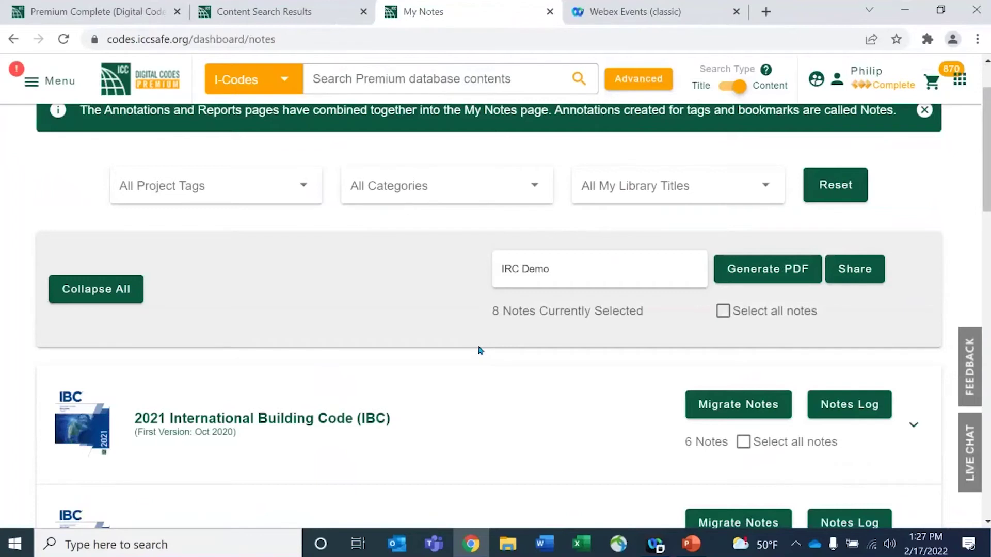
pyautogui.scroll(-5, 478, 351)
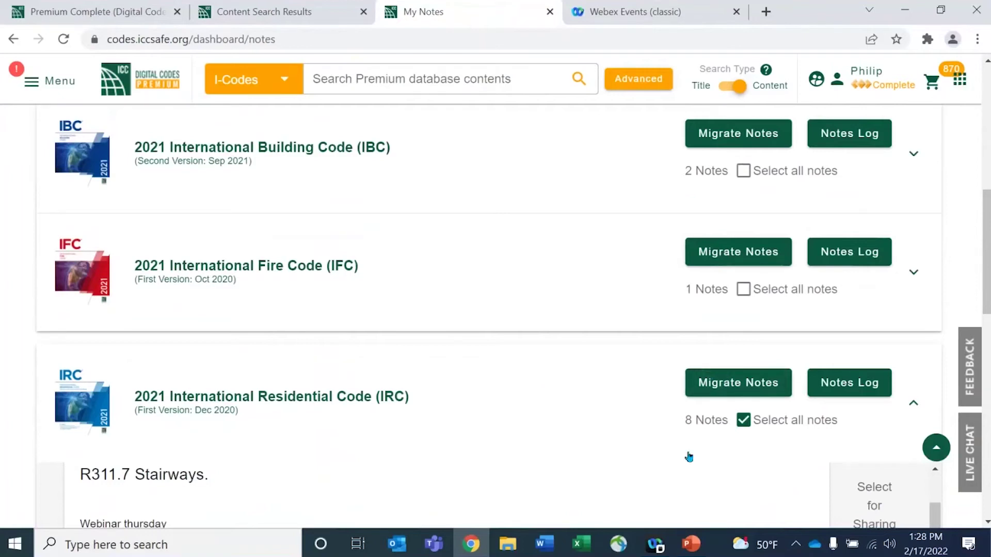
pyautogui.scroll(-3, 692, 415)
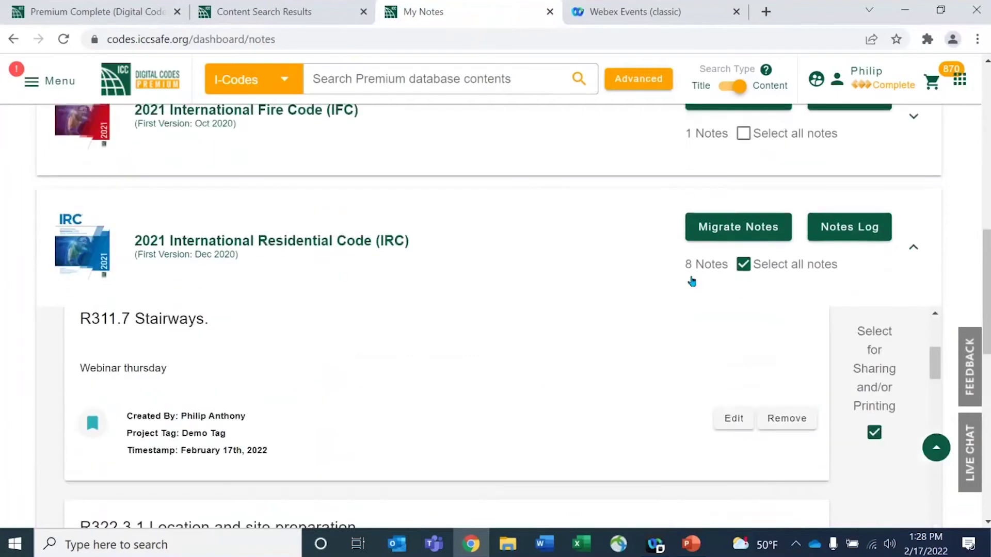
pyautogui.click(731, 227)
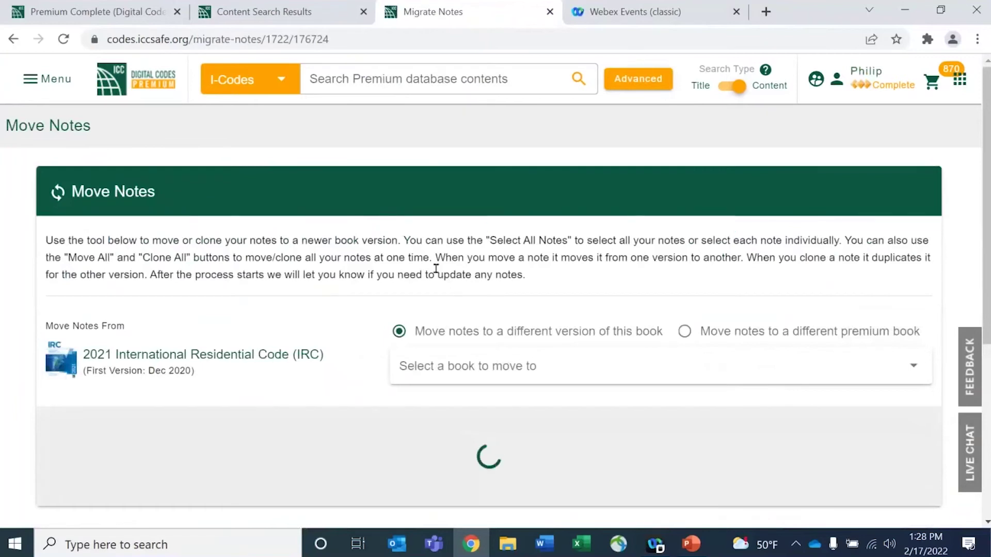
pyautogui.scroll(-2, 326, 353)
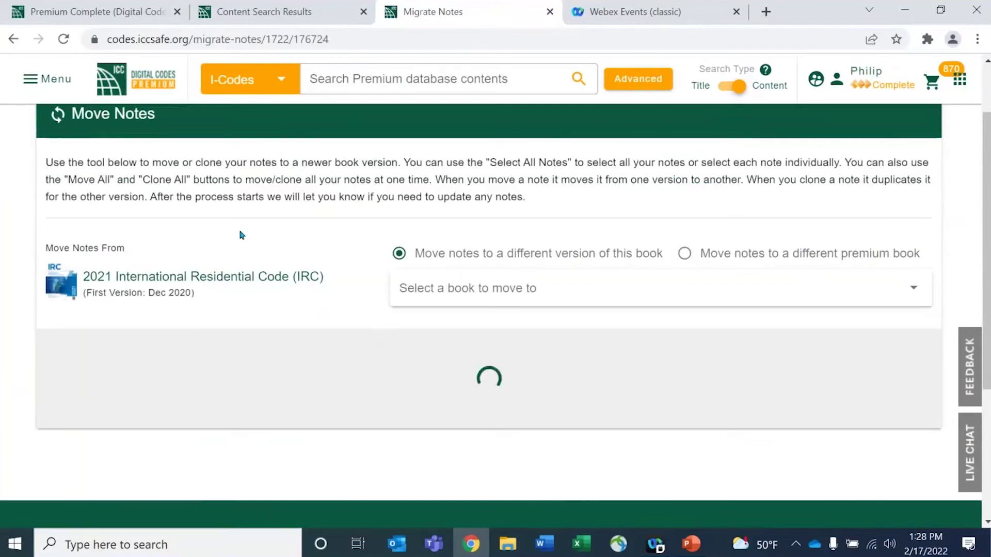
pyautogui.moveTo(143, 163); pyautogui.dragTo(224, 180)
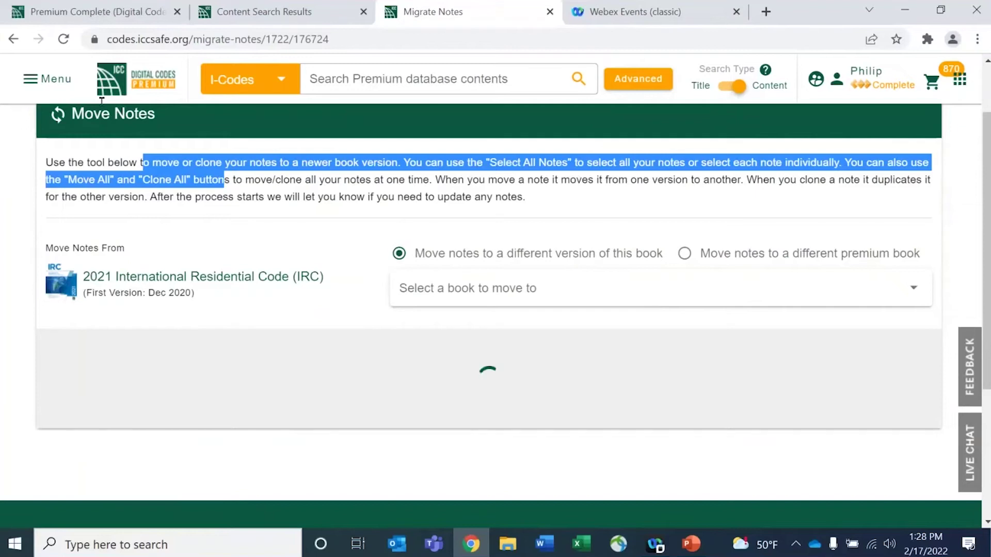
pyautogui.click(13, 39)
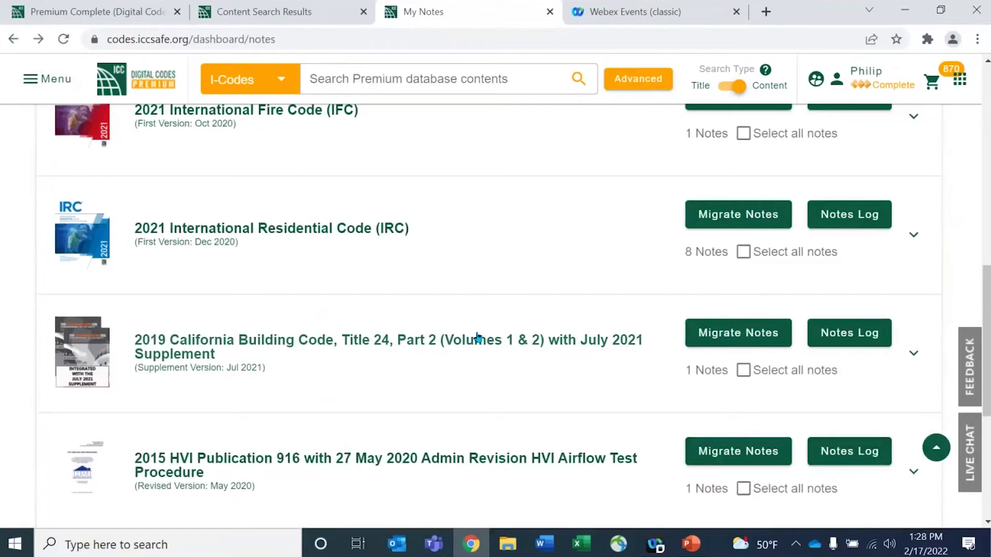
# Open License Configuration and look over the Purchases/Overview and Concurrent license sections
pyautogui.click(40, 84)
pyautogui.scroll(-3, 73, 285)
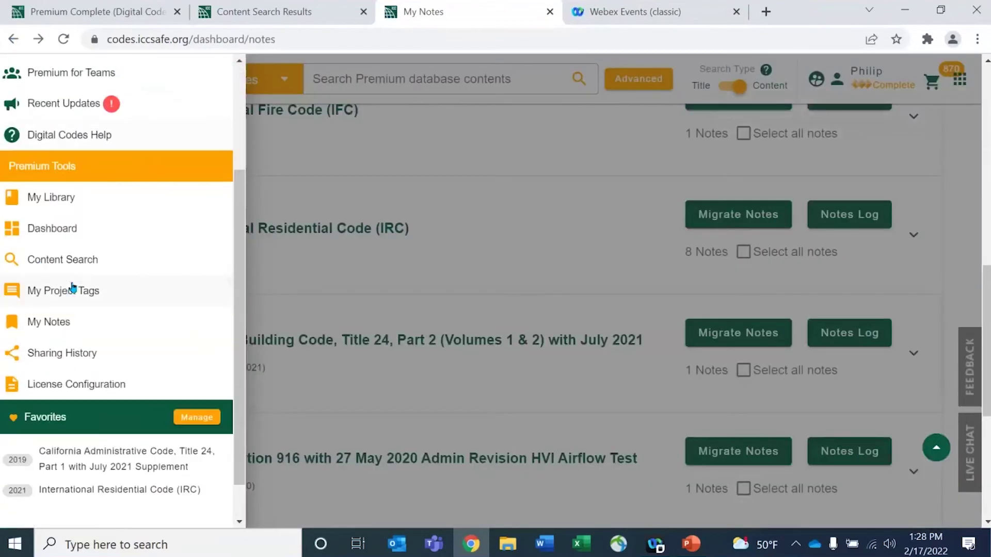
pyautogui.click(96, 391)
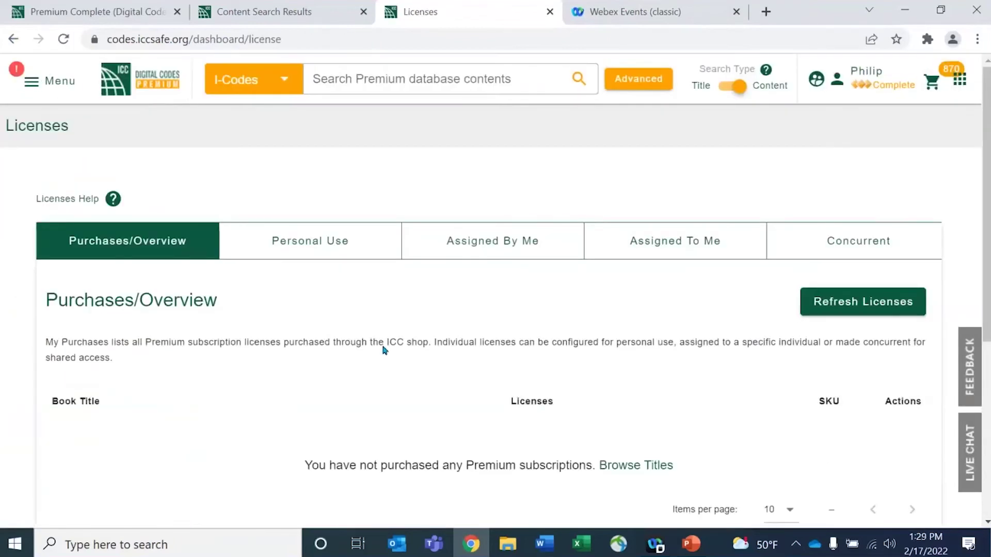
pyautogui.scroll(-2, 383, 351)
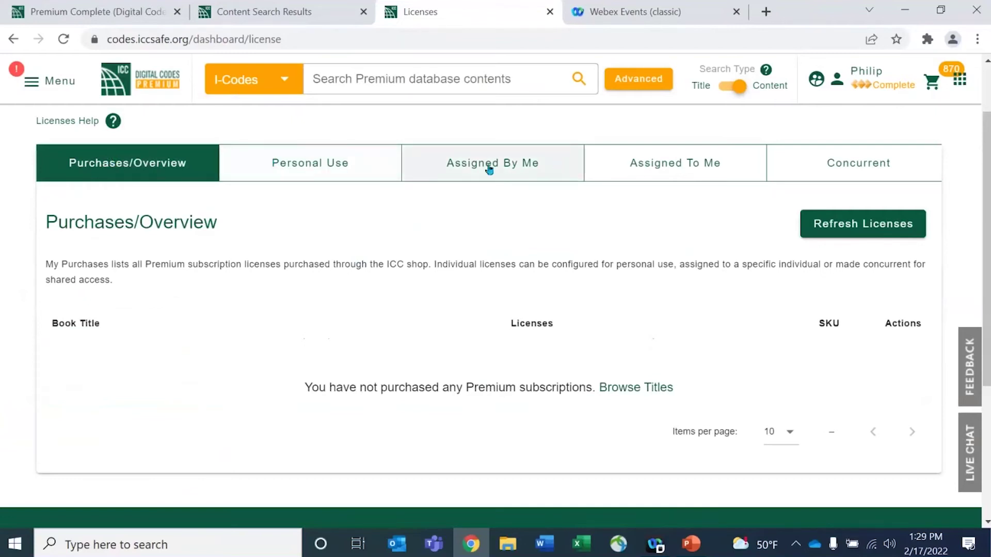
pyautogui.click(845, 164)
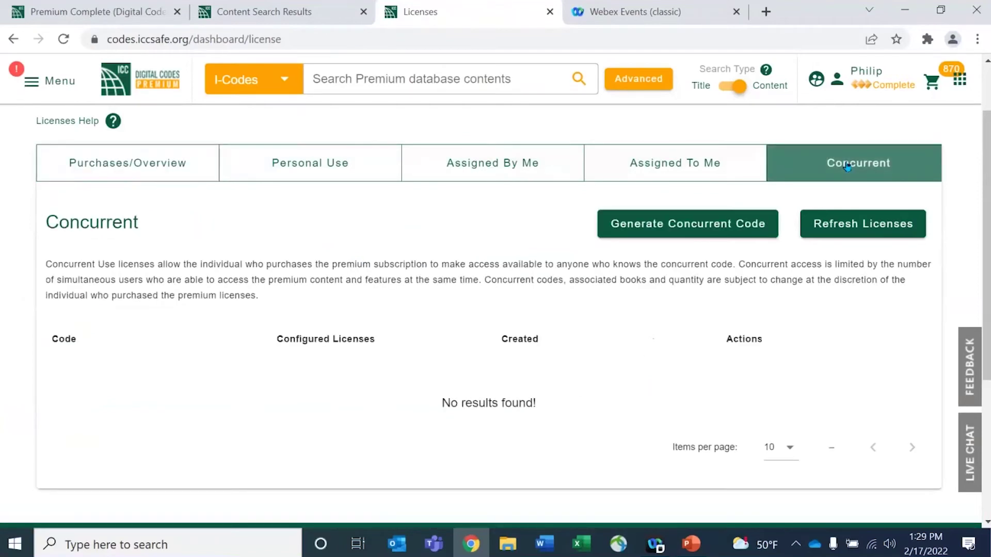
# Auto-generate an access code for a new concurrent code, and exit the setup without saving it
pyautogui.click(682, 230)
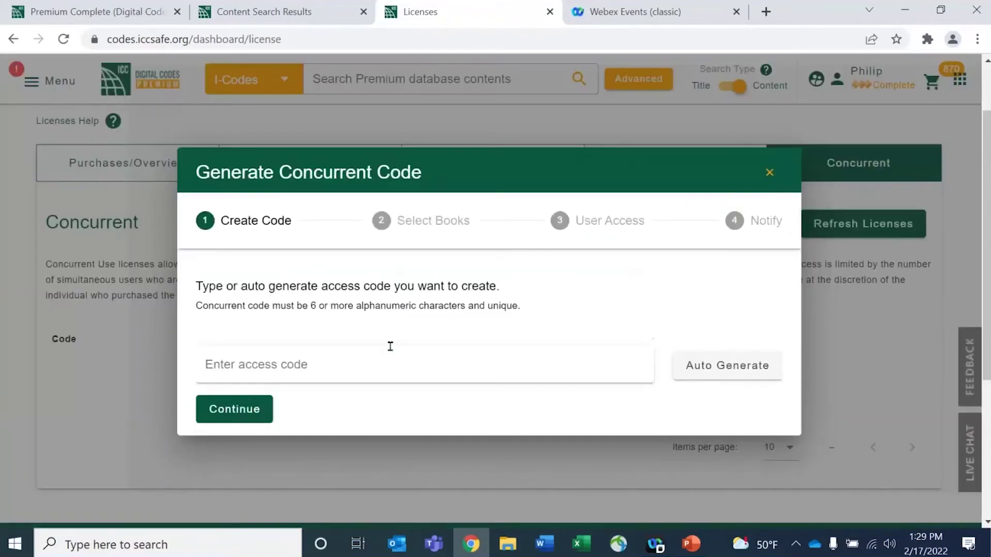
pyautogui.click(704, 372)
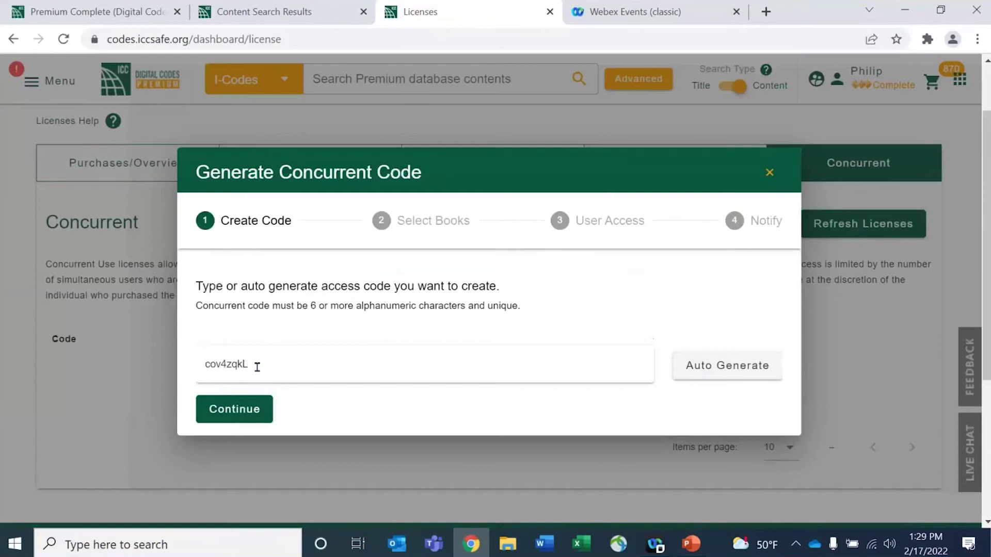
pyautogui.moveTo(258, 364); pyautogui.dragTo(208, 364)
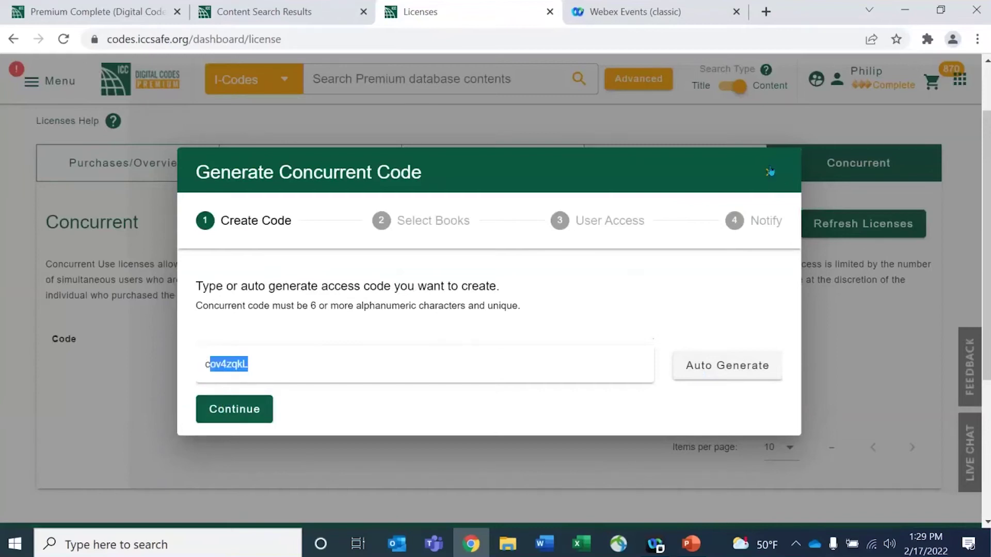
pyautogui.click(547, 283)
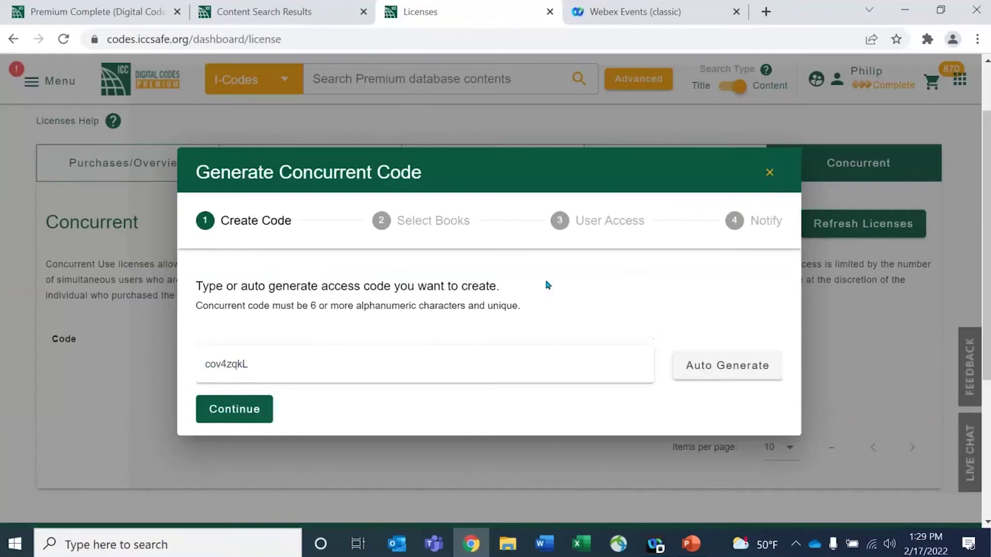
pyautogui.click(768, 173)
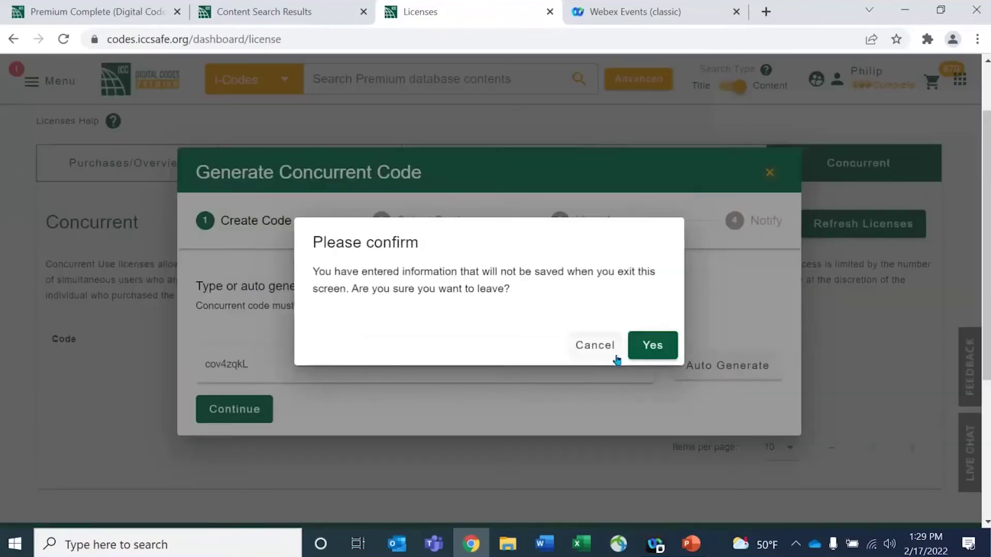
pyautogui.click(644, 344)
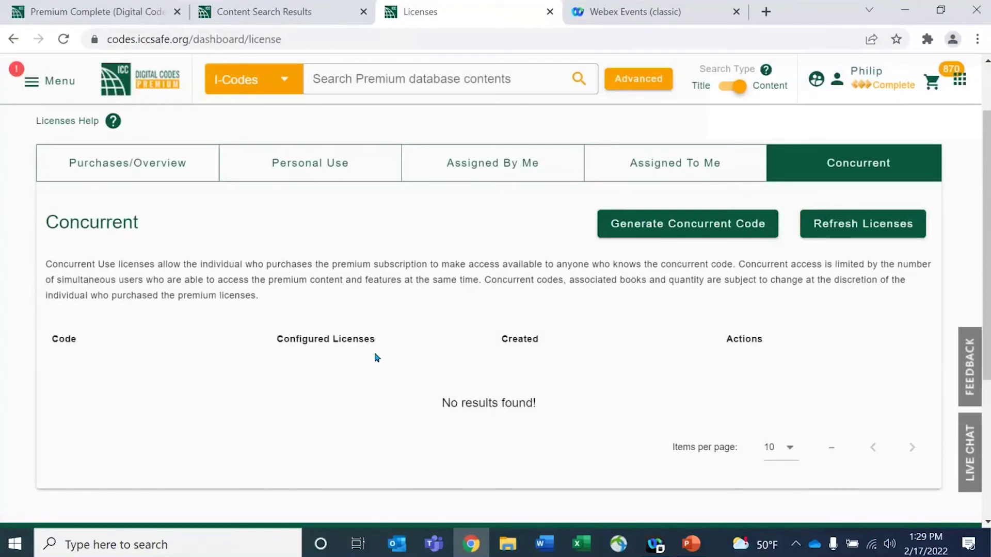
# View the account options, read the Concurrent Access instructions for joining with an access code, and close the dialog without submitting
pyautogui.click(870, 77)
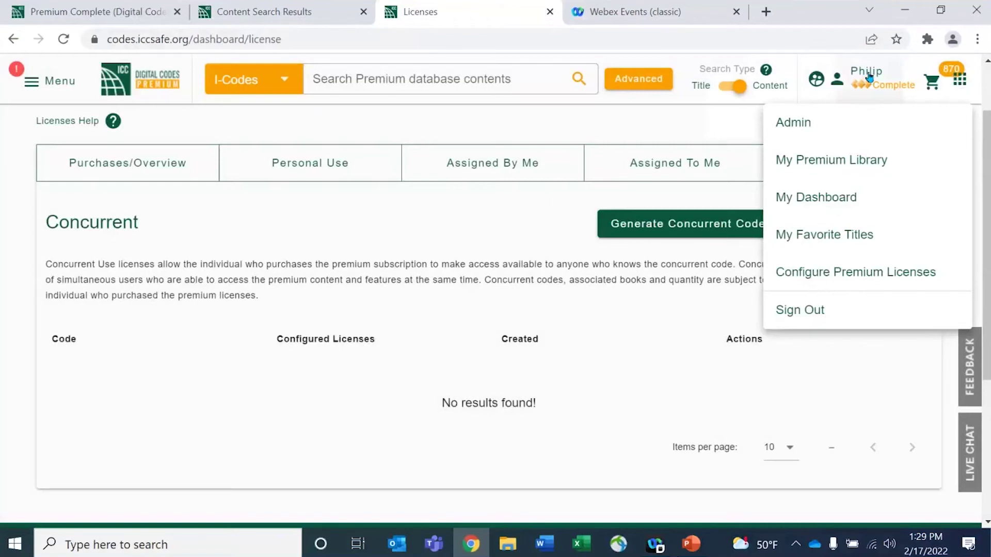
pyautogui.click(815, 80)
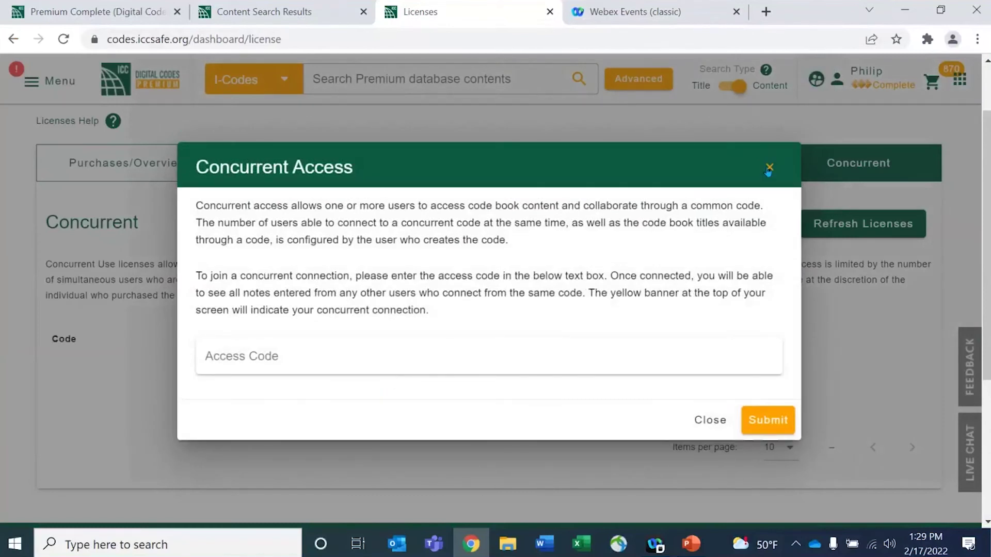
pyautogui.click(767, 169)
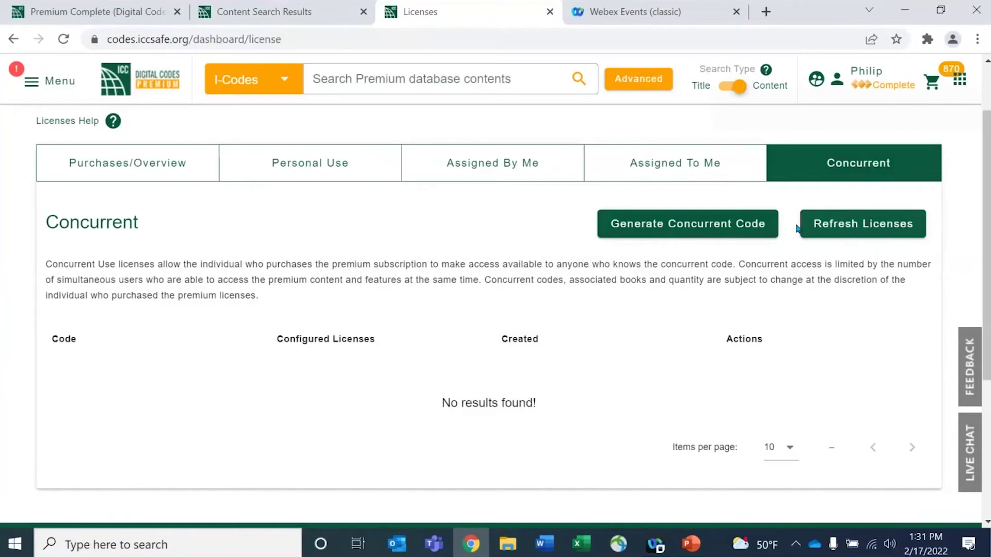
# Look through the Premium Tools and the Favorites titles in the site navigation and close it
pyautogui.click(31, 83)
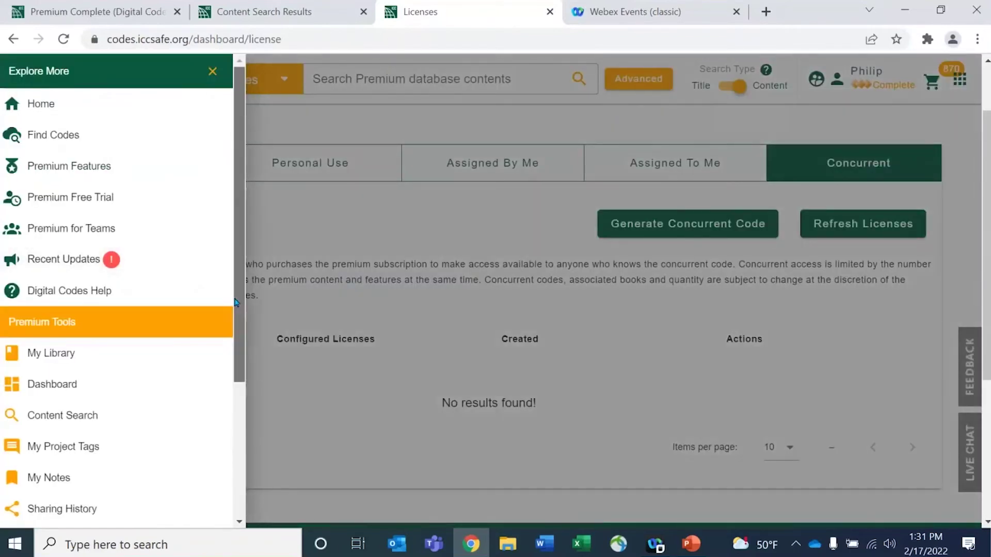
pyautogui.scroll(-3, 230, 393)
pyautogui.scroll(-1, 231, 398)
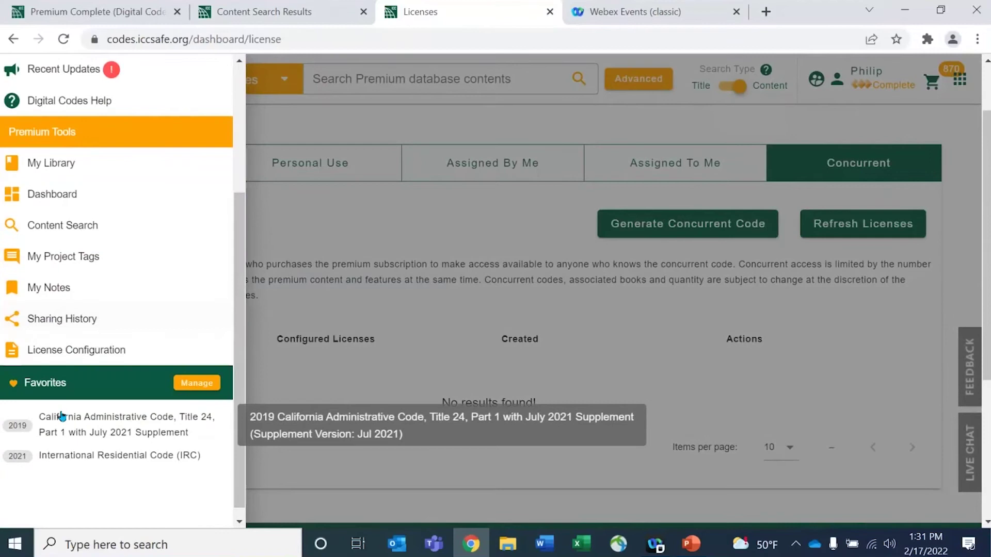
pyautogui.click(398, 243)
# Go to My Library and open the 2021 International Residential Code (IRC) from the Recently Viewed titles
pyautogui.click(49, 77)
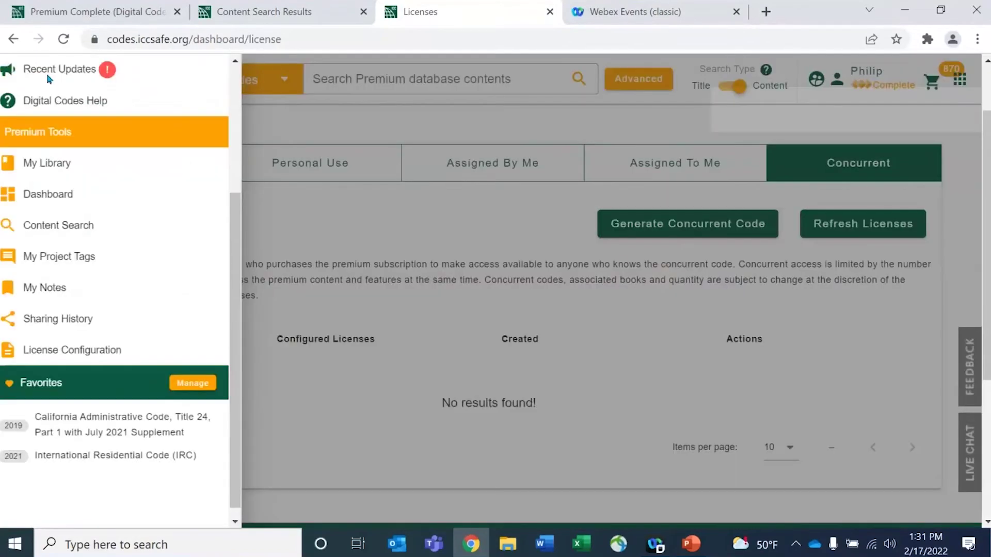
pyautogui.click(70, 165)
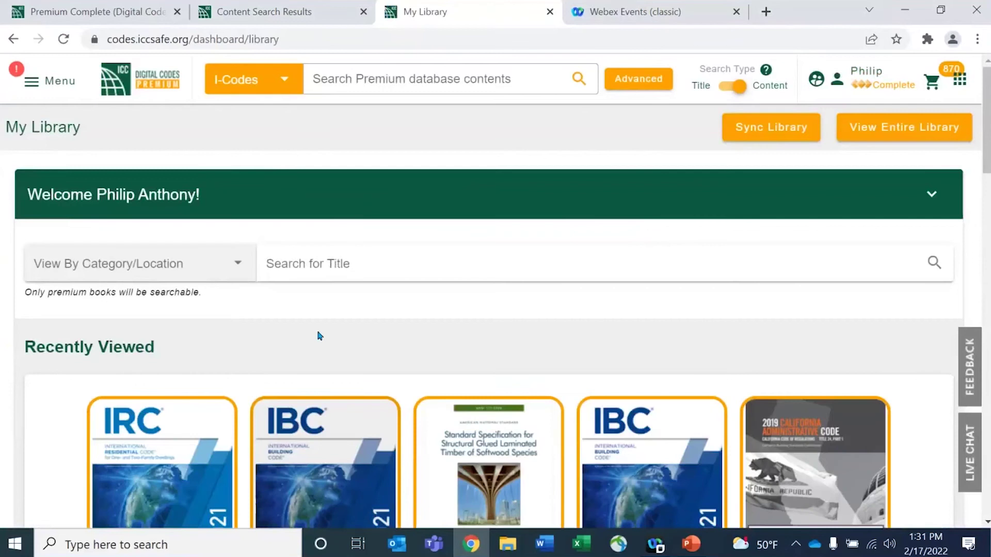
pyautogui.click(155, 444)
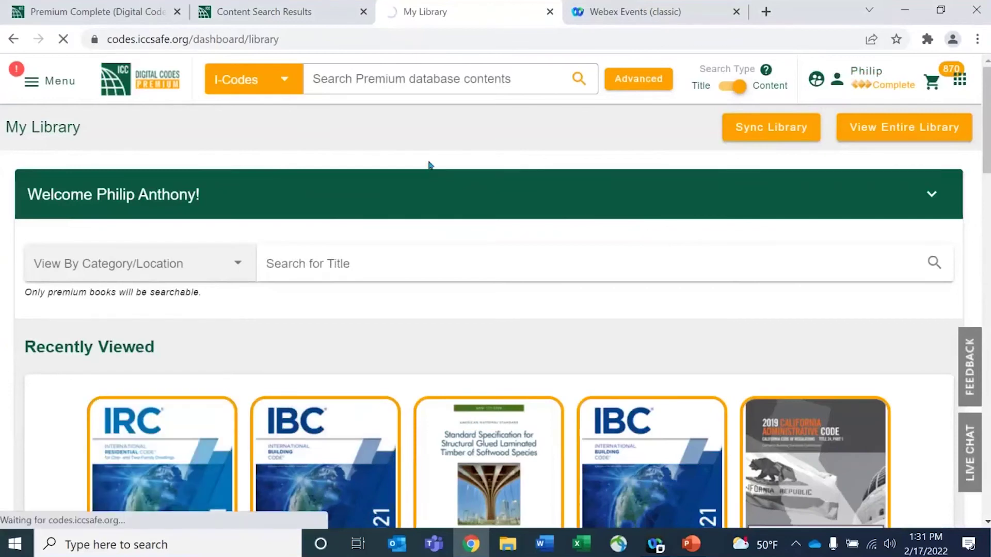
pyautogui.click(172, 448)
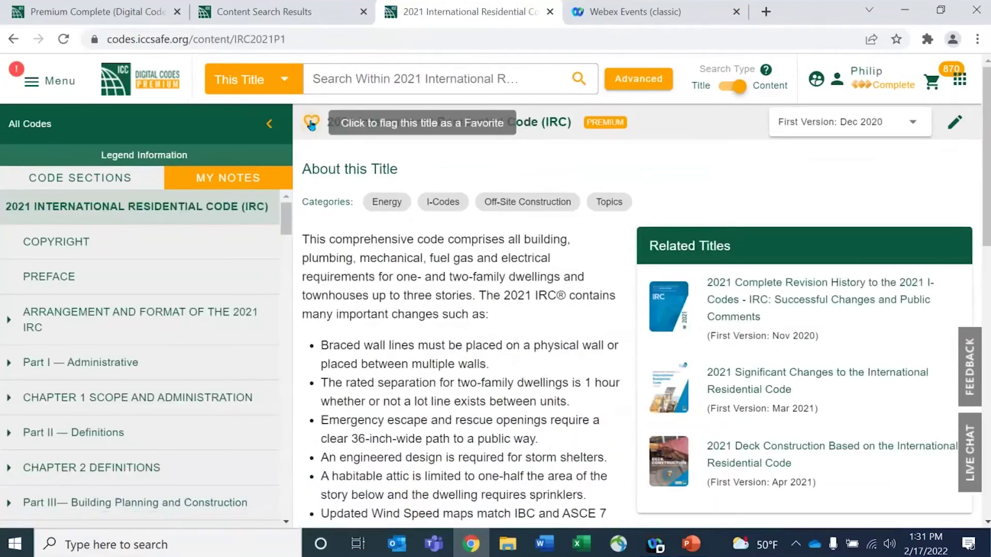
# Flag the 2021 International Residential Code (IRC) as a favorite and check the Favorites list in the site navigation
pyautogui.click(311, 125)
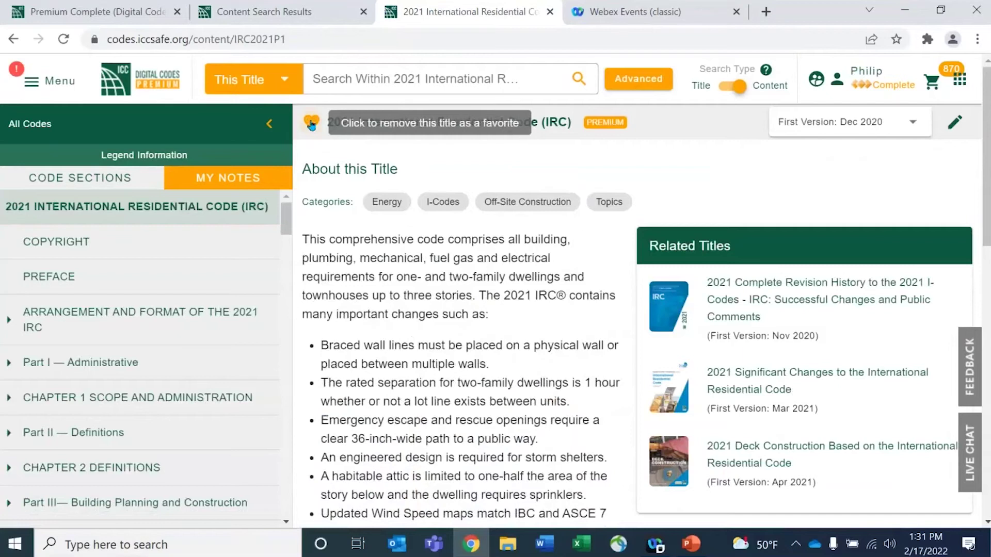
pyautogui.click(31, 83)
pyautogui.scroll(-3, 80, 392)
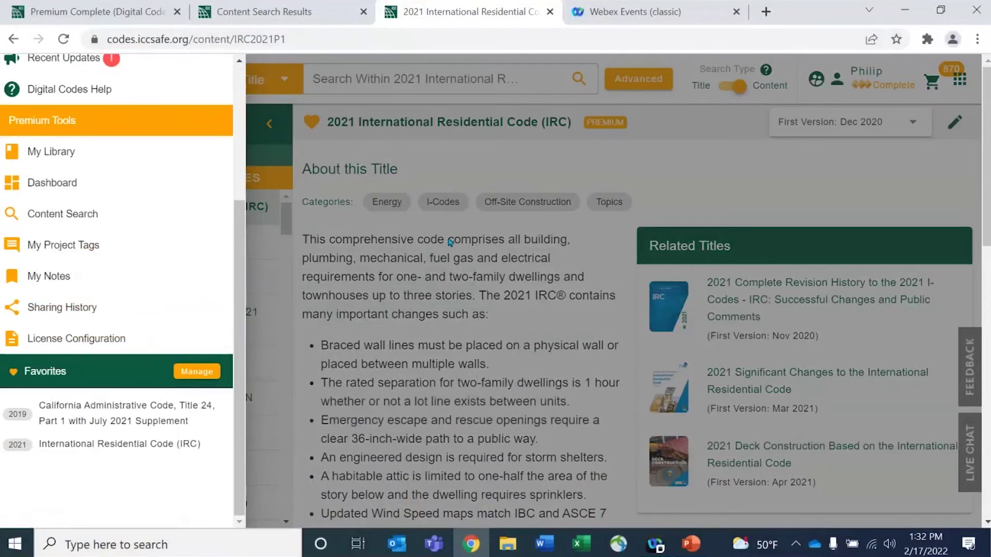
# Open Sharing History, read the Premium Mobile App Beta entry in Recent Updates, and close the updates
pyautogui.click(60, 311)
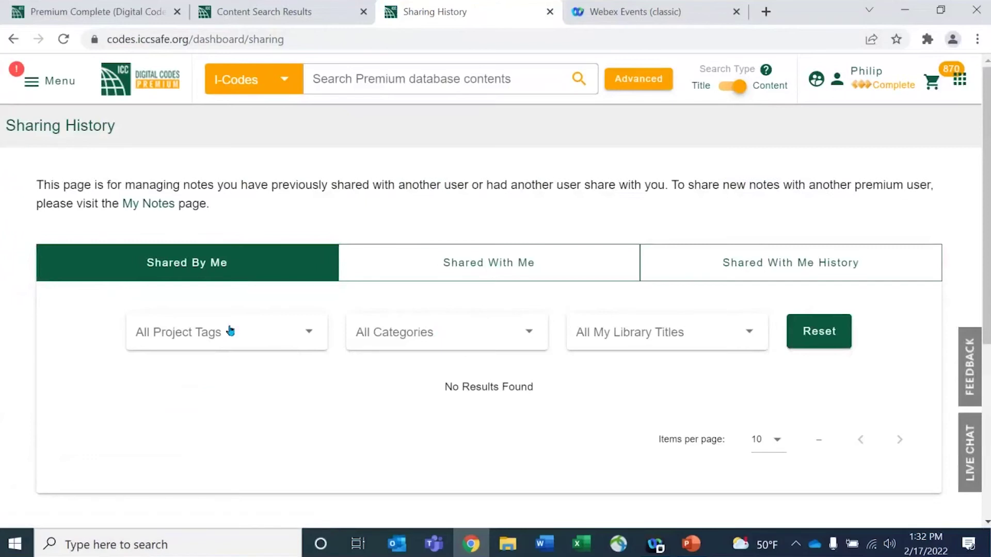
pyautogui.click(49, 79)
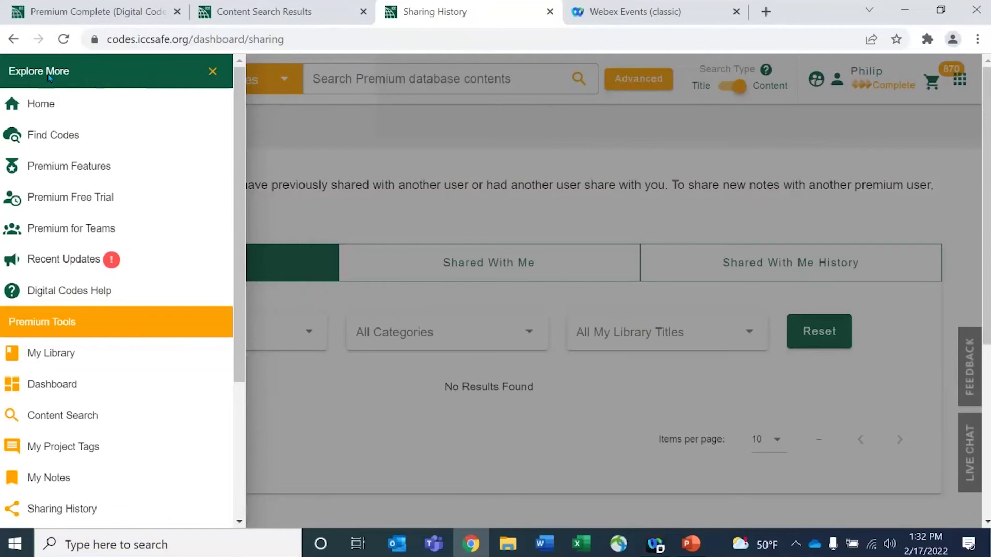
pyautogui.click(71, 259)
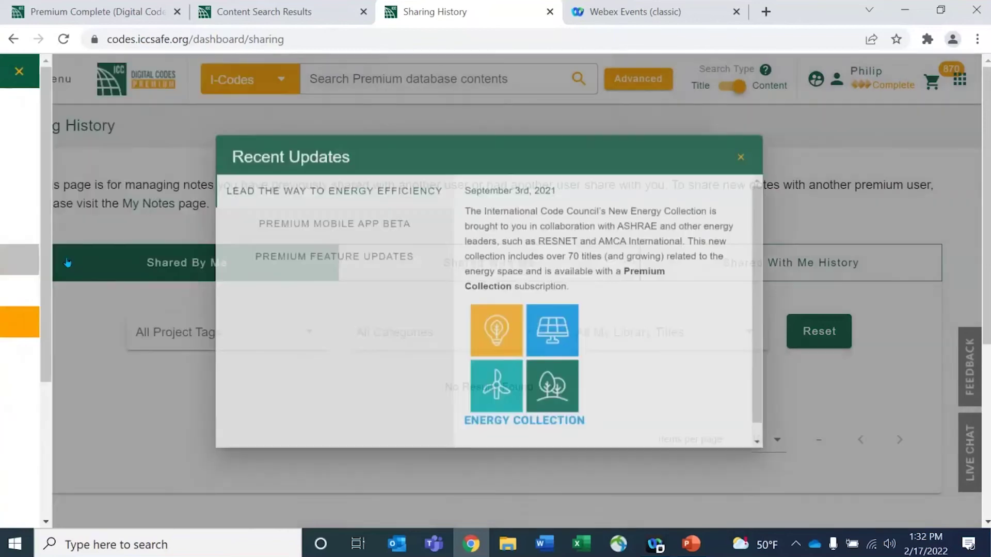
pyautogui.click(297, 214)
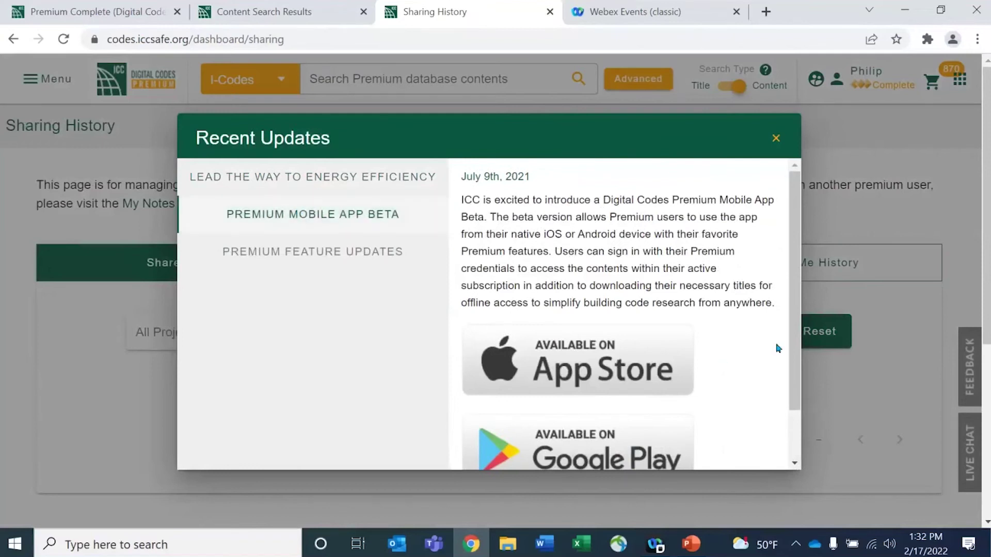
pyautogui.moveTo(790, 369); pyautogui.dragTo(789, 411)
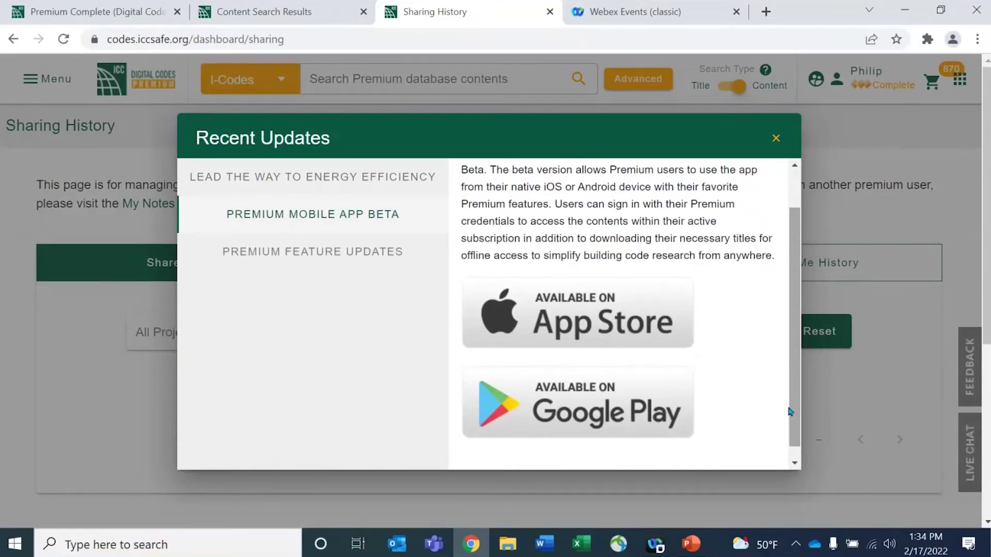
pyautogui.click(776, 138)
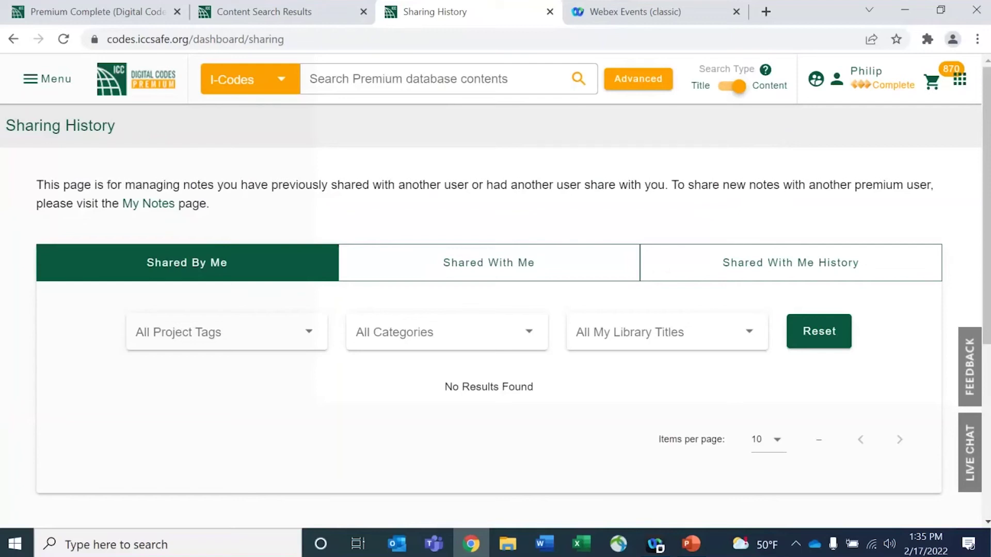
# Go to the home page and look through the full list of content search categories, from I-Codes to Wyoming, without choosing one
pyautogui.click(120, 87)
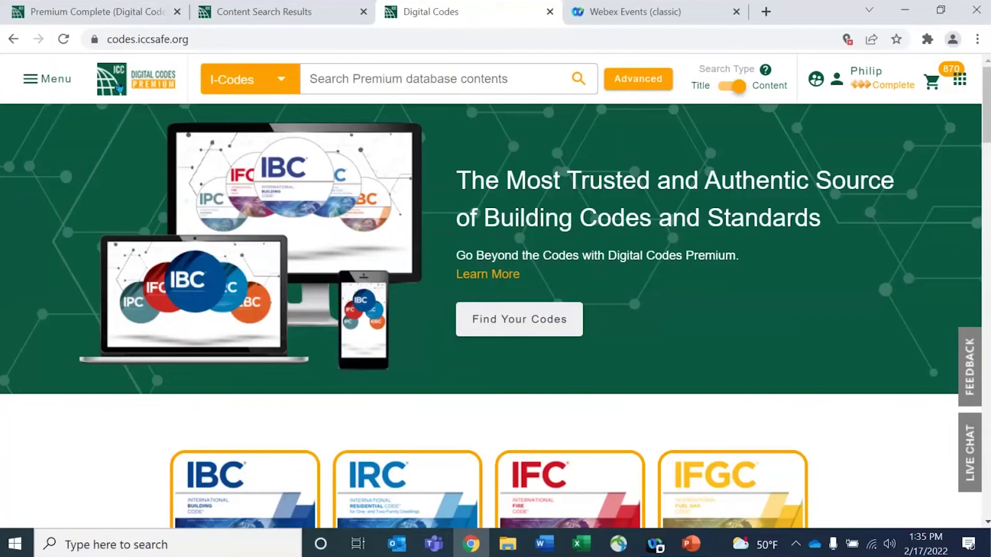
pyautogui.click(238, 82)
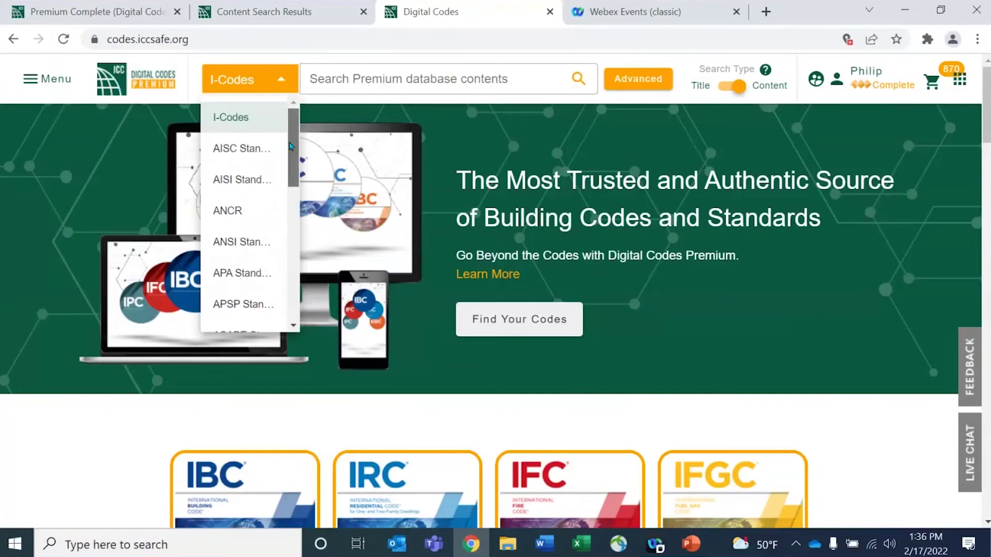
pyautogui.scroll(-6, 290, 146)
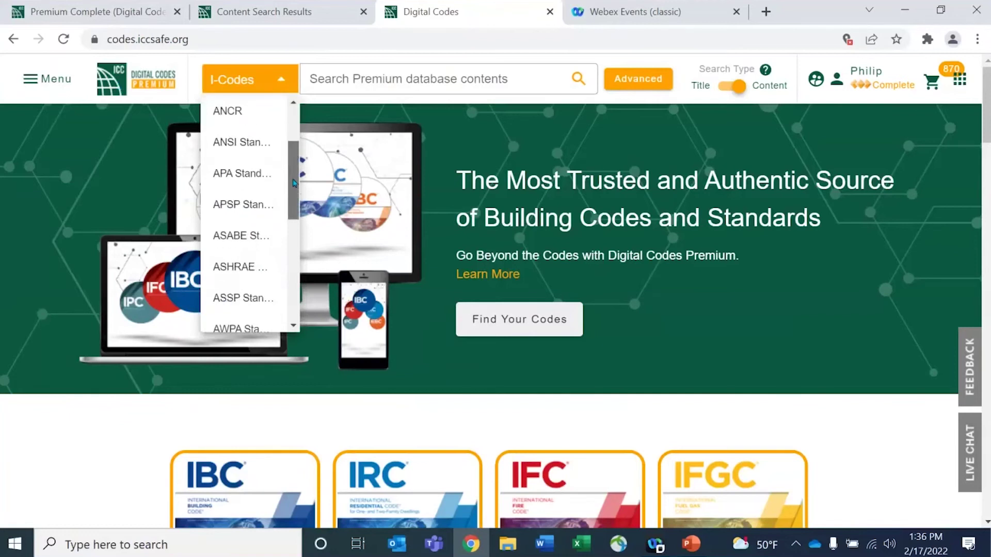
pyautogui.scroll(-8, 294, 268)
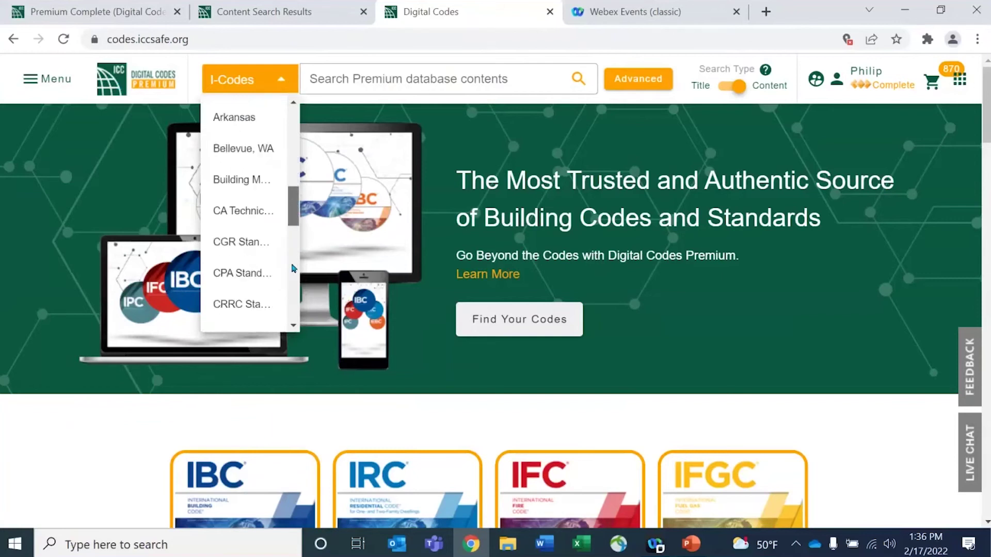
pyautogui.scroll(-4, 292, 302)
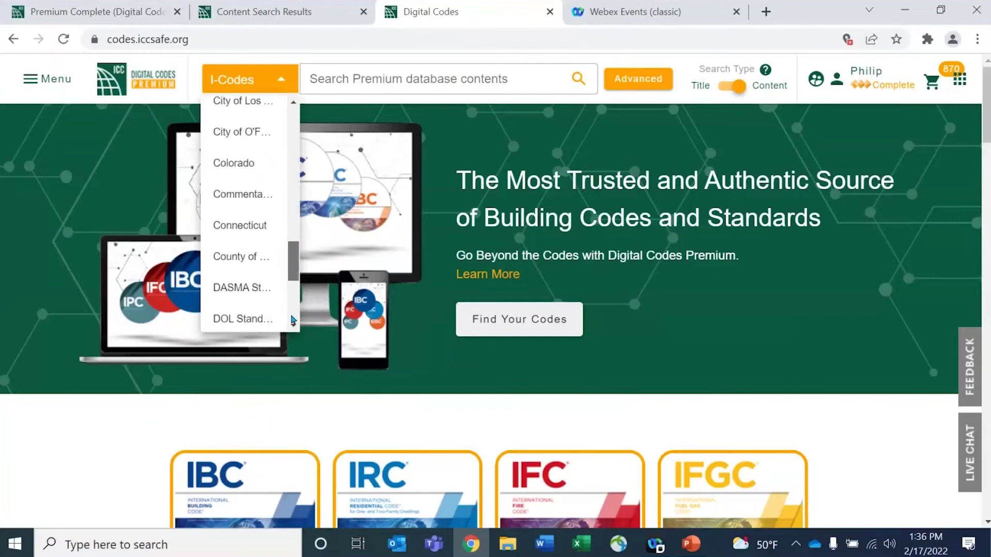
pyautogui.scroll(-6, 297, 279)
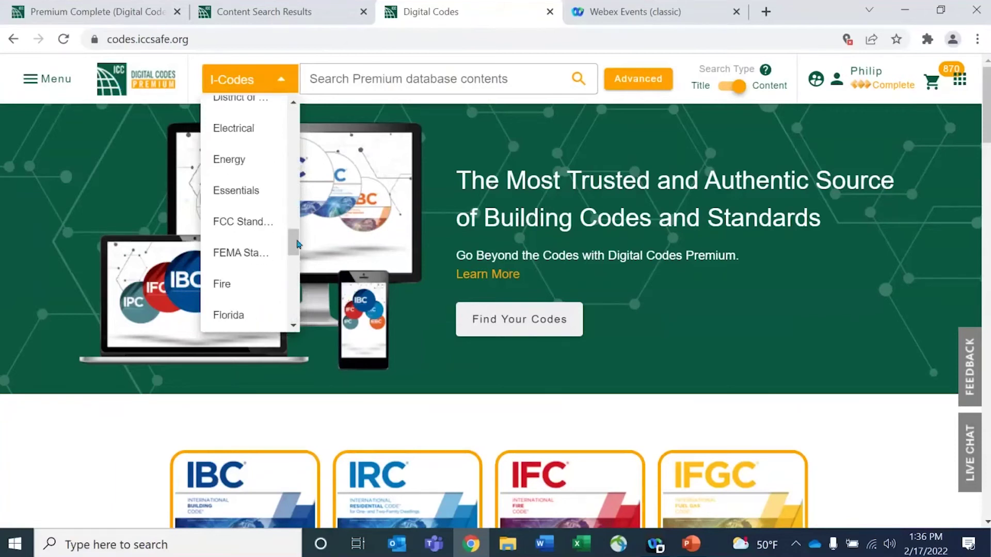
pyautogui.scroll(-10, 292, 289)
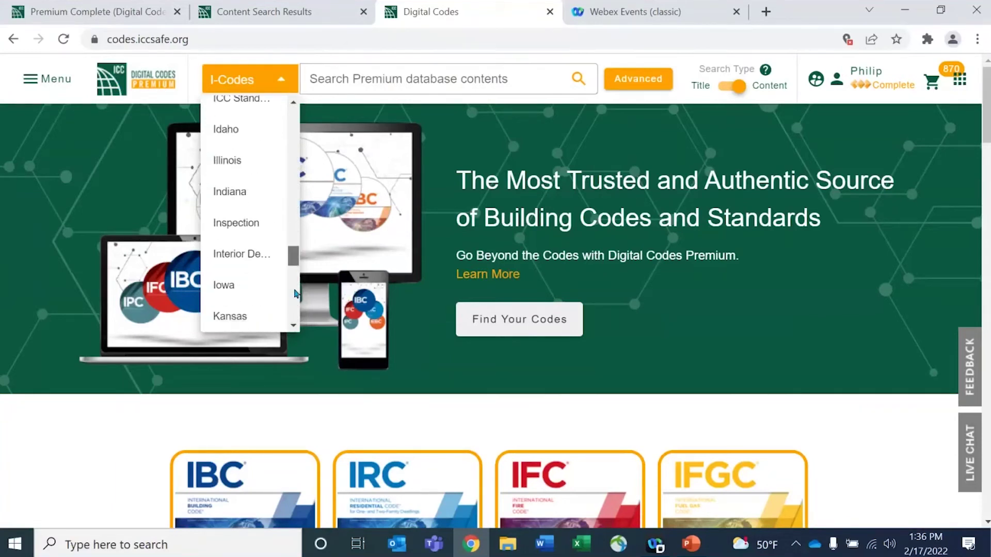
pyautogui.scroll(-8, 252, 207)
pyautogui.scroll(-2, 253, 205)
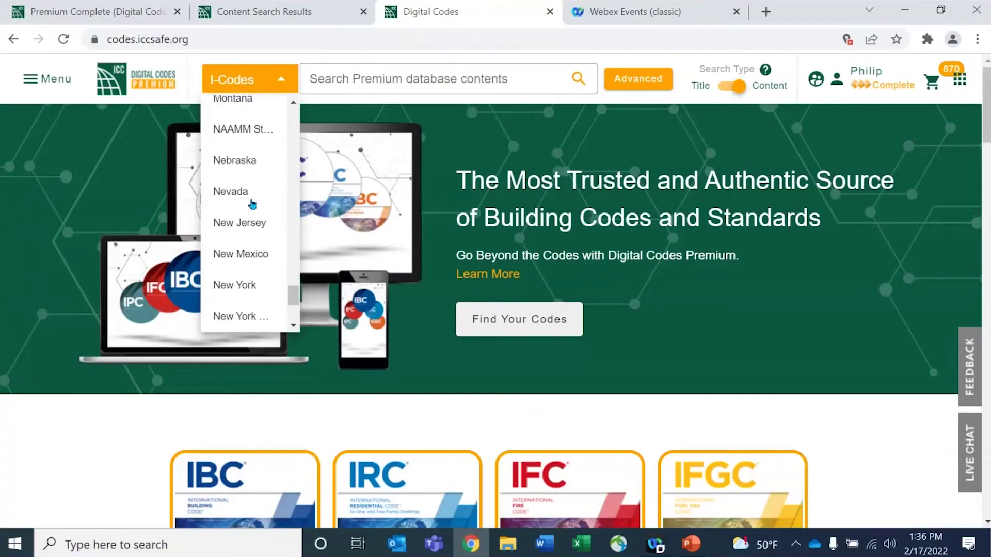
pyautogui.scroll(-2, 252, 204)
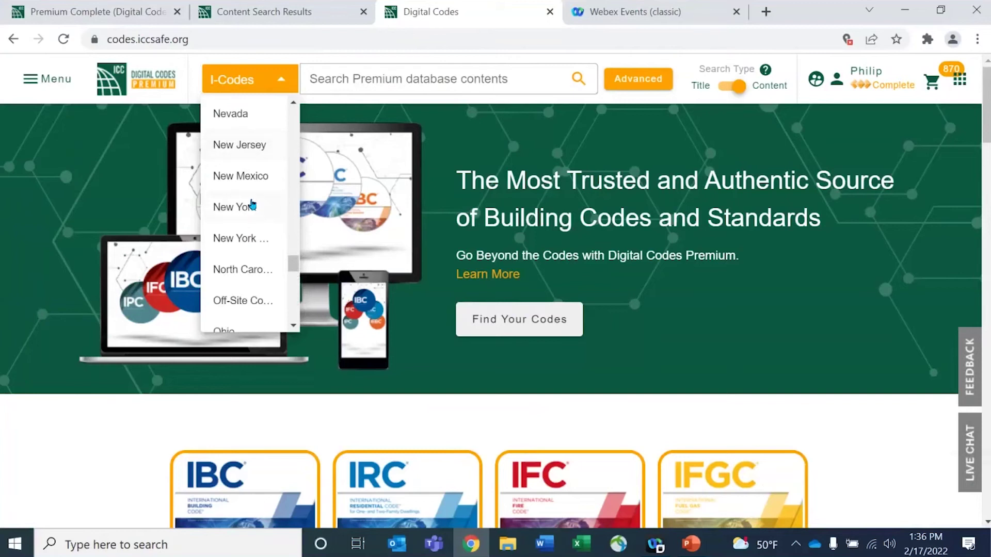
pyautogui.scroll(-15, 252, 204)
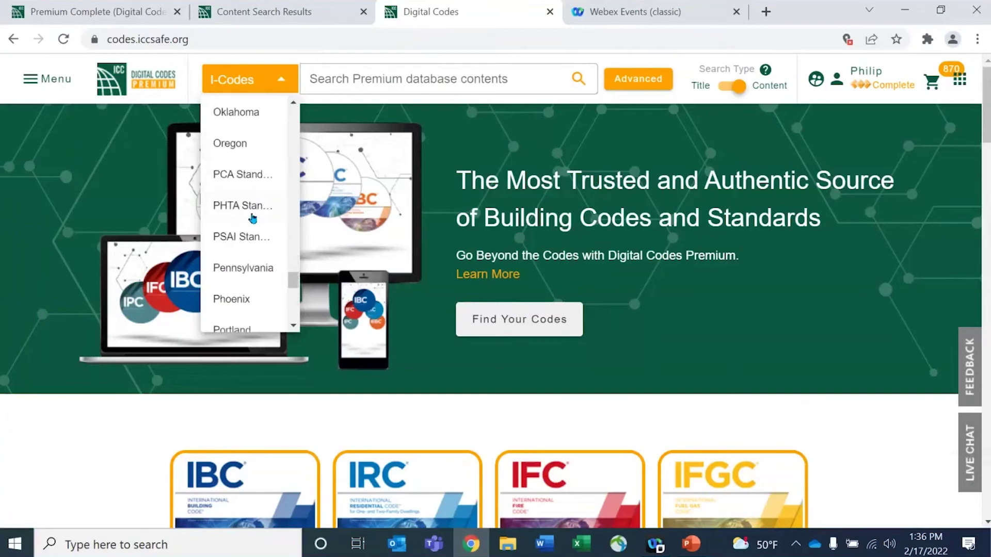
pyautogui.scroll(-12, 252, 220)
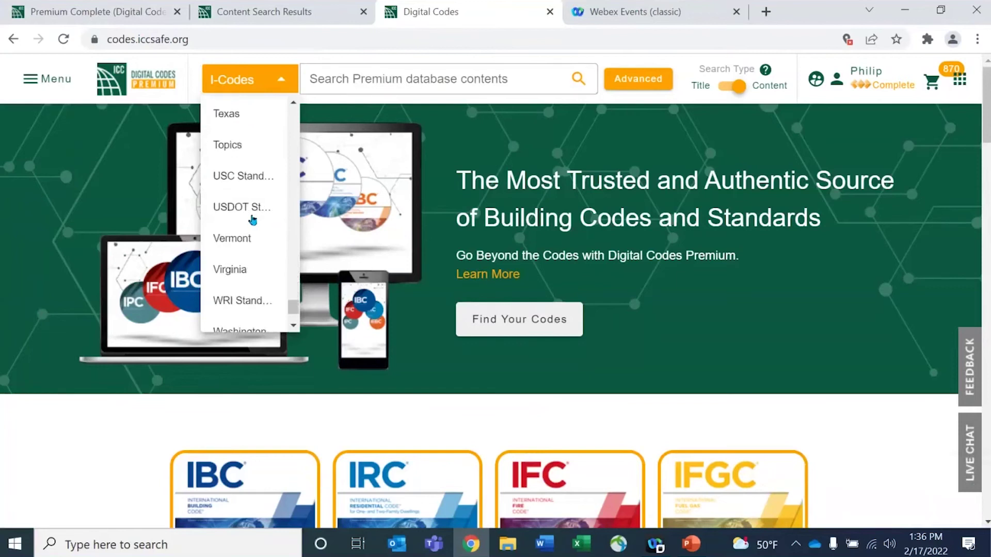
pyautogui.scroll(-2, 252, 221)
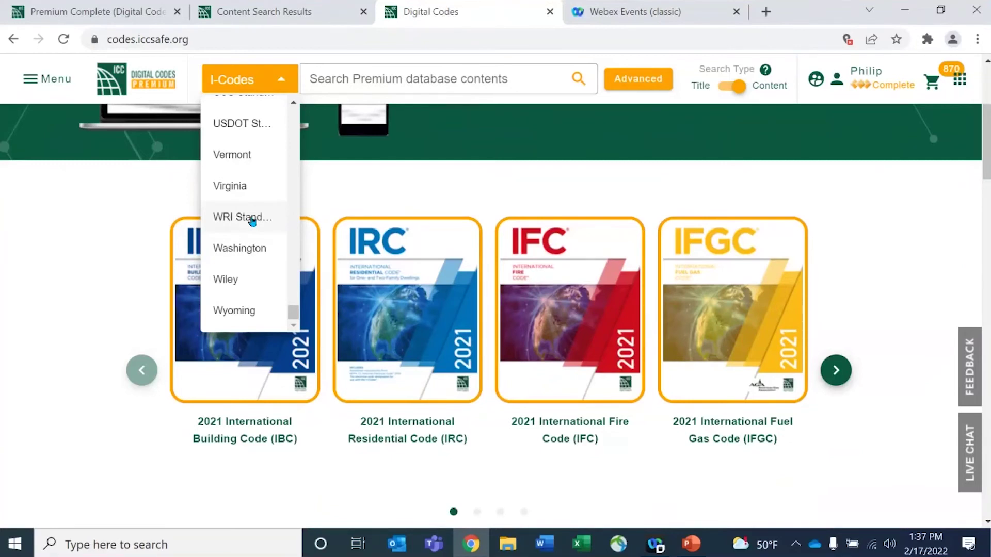
pyautogui.scroll(5, 501, 129)
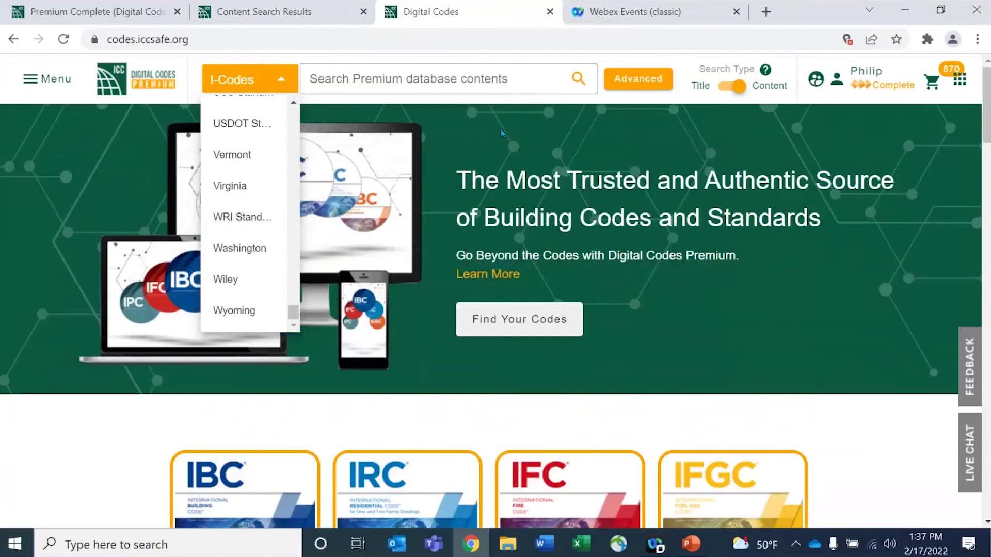
pyautogui.click(501, 64)
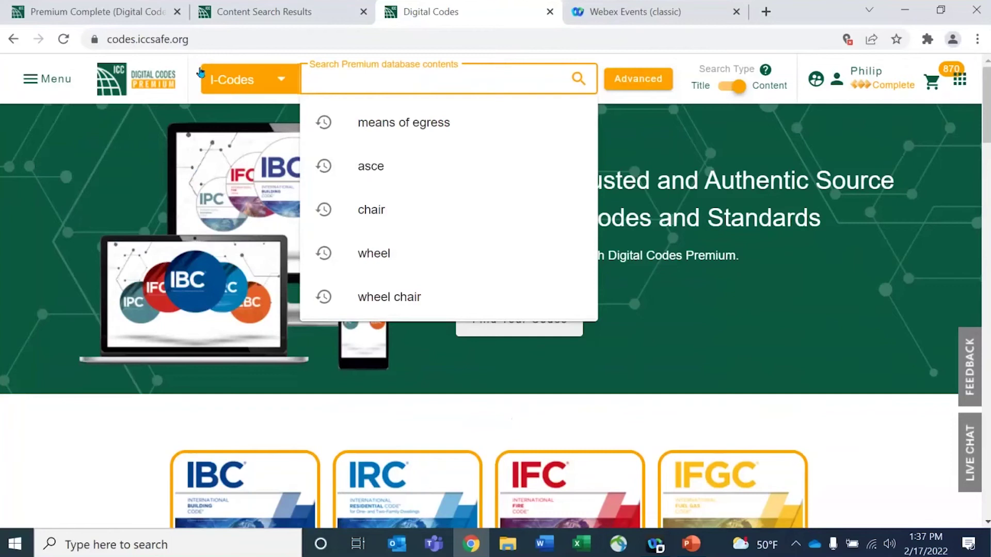
# Reload the home page and open Collections under Search by Category
pyautogui.click(153, 79)
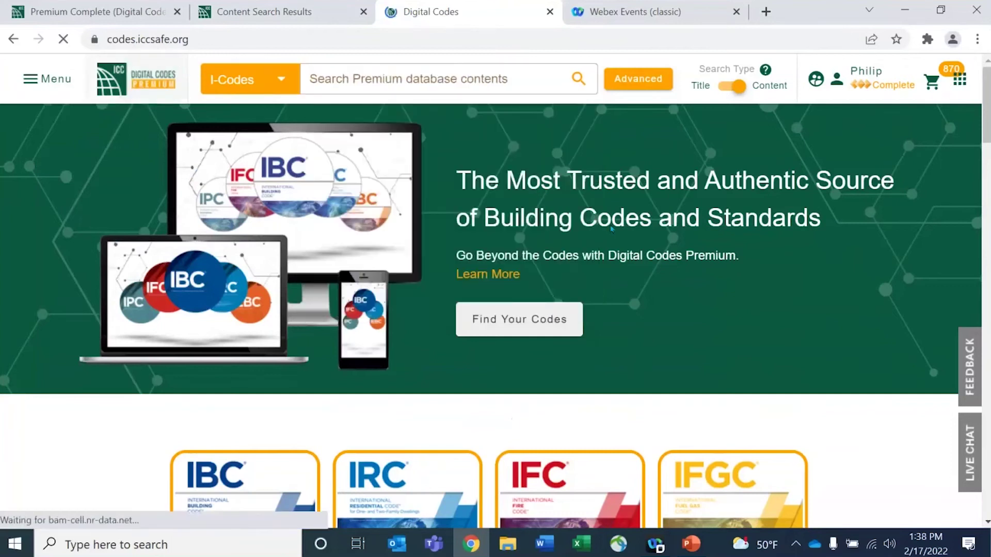
pyautogui.scroll(-2, 631, 219)
pyautogui.scroll(-1, 630, 219)
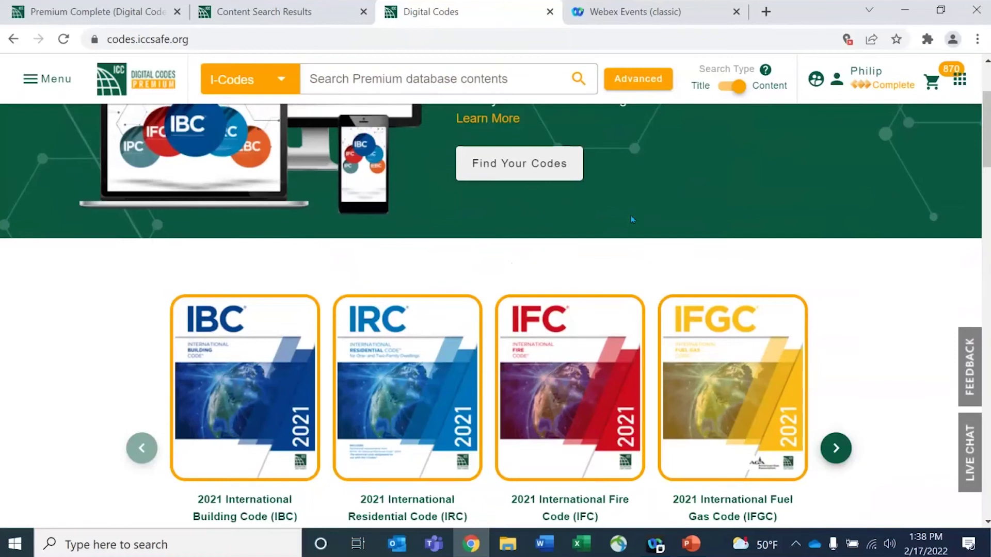
pyautogui.click(140, 76)
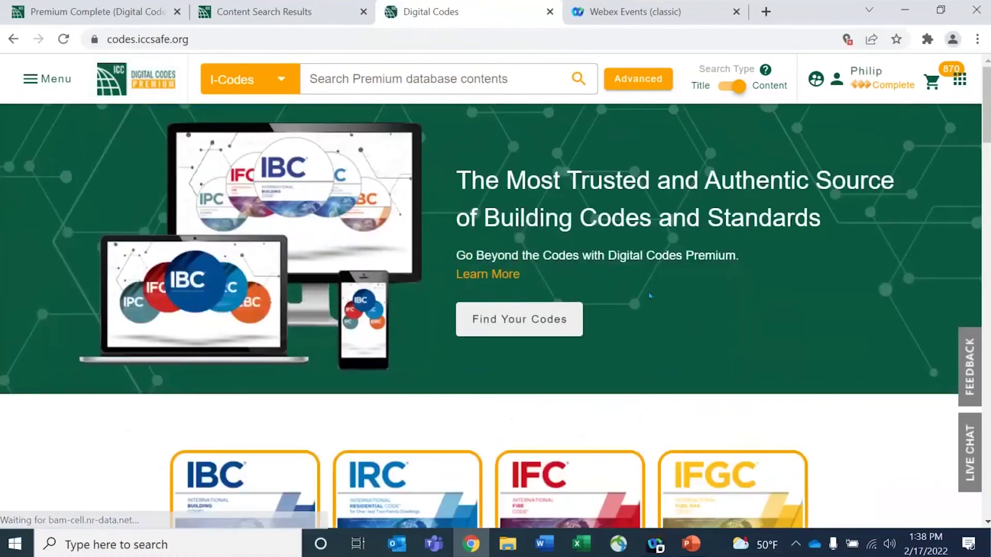
pyautogui.scroll(-8, 648, 292)
pyautogui.scroll(-4, 650, 300)
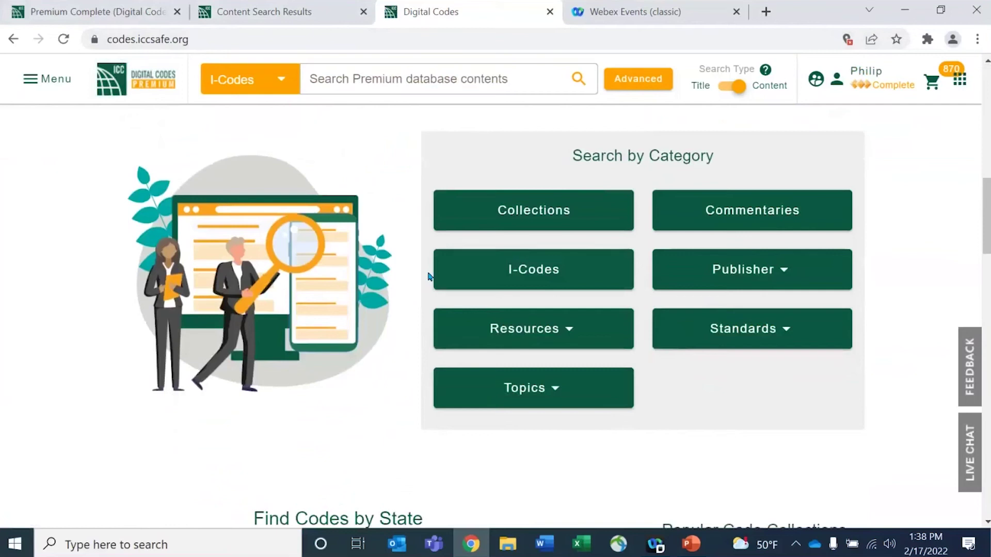
pyautogui.click(541, 214)
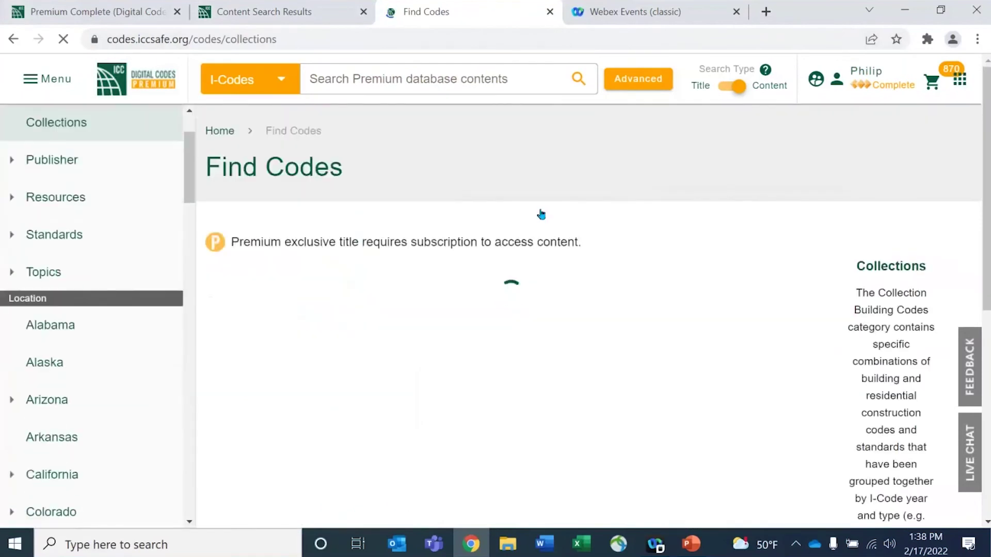
# Look through the titles on the first Collections page, declining the incoming call and dismissing the chat notification
pyautogui.scroll(-5, 570, 244)
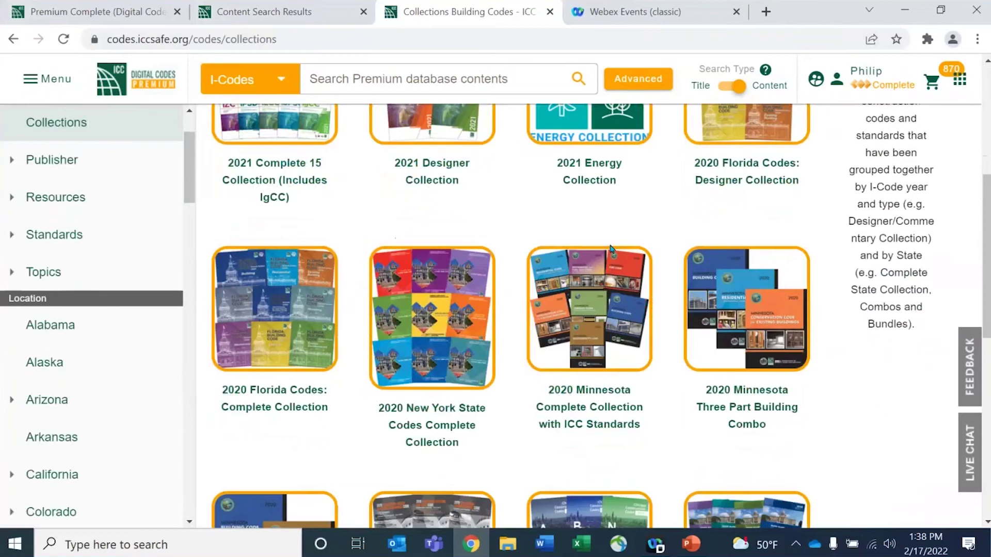
pyautogui.scroll(3, 610, 249)
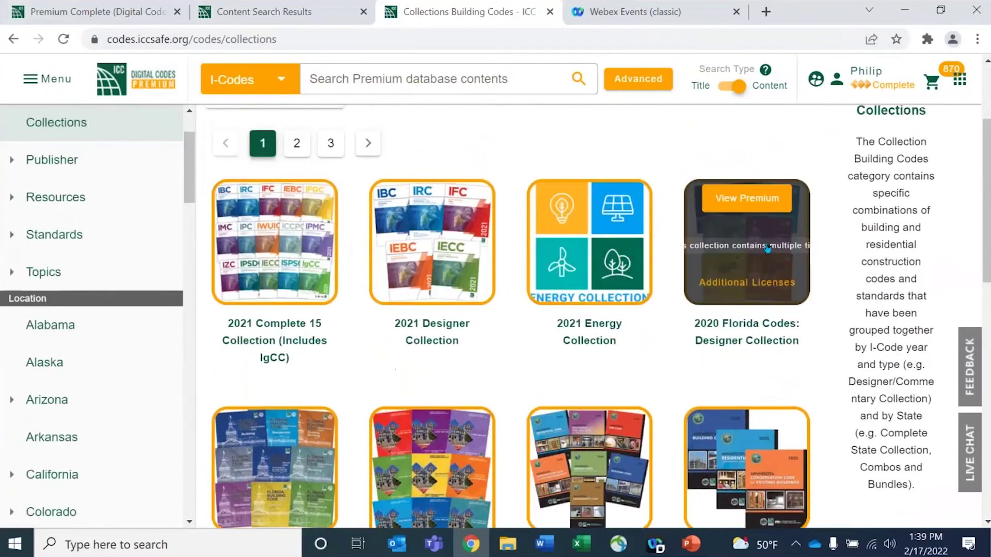
pyautogui.scroll(-3, 767, 251)
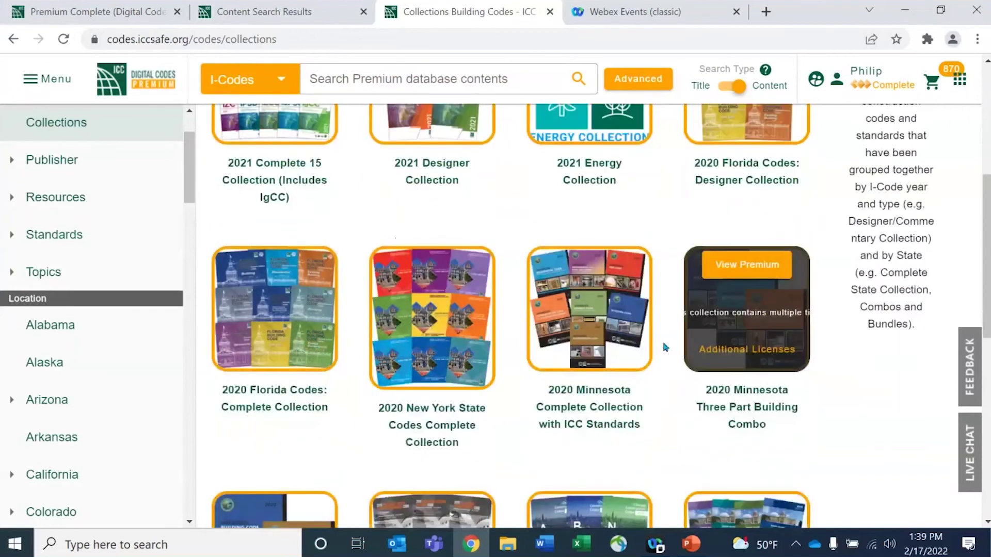
pyautogui.scroll(5, 661, 351)
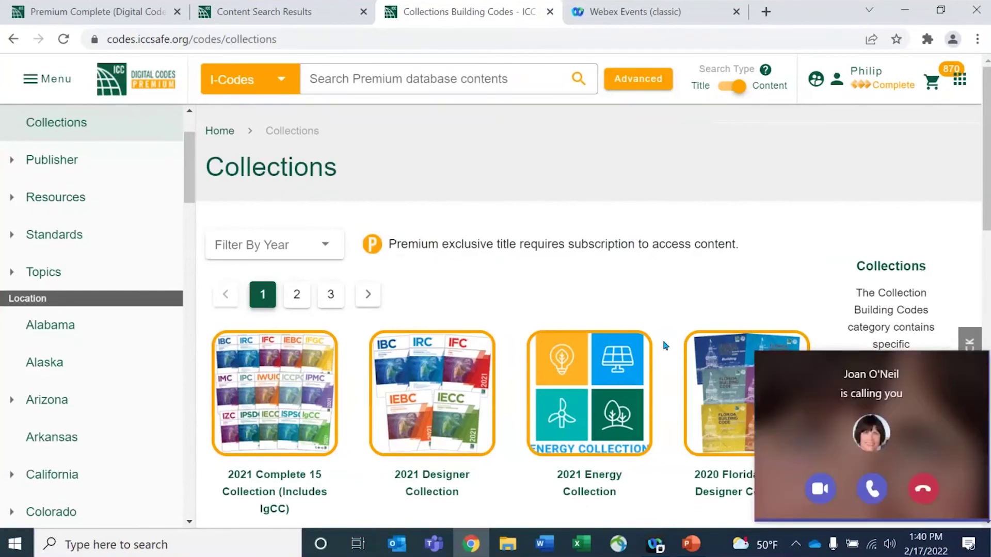
pyautogui.click(922, 489)
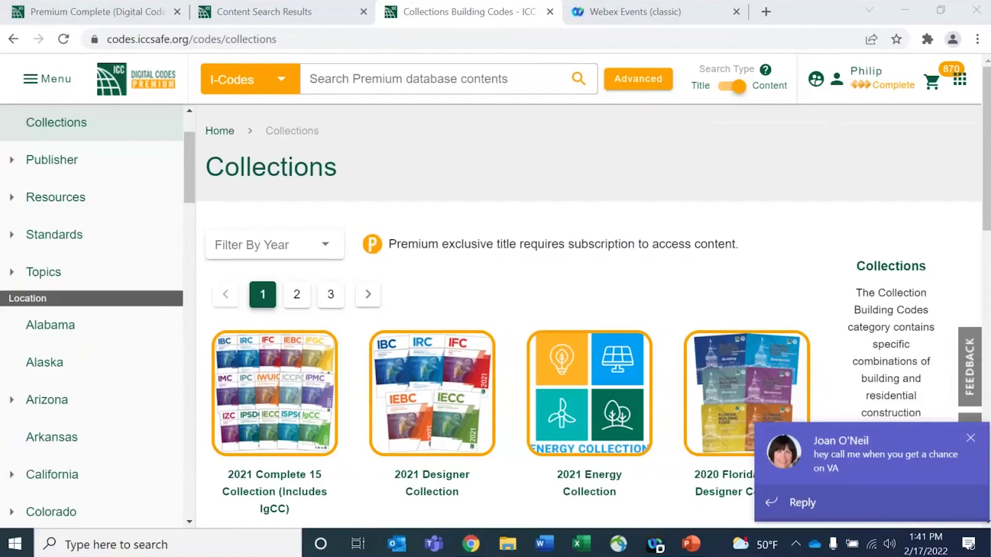
pyautogui.click(970, 438)
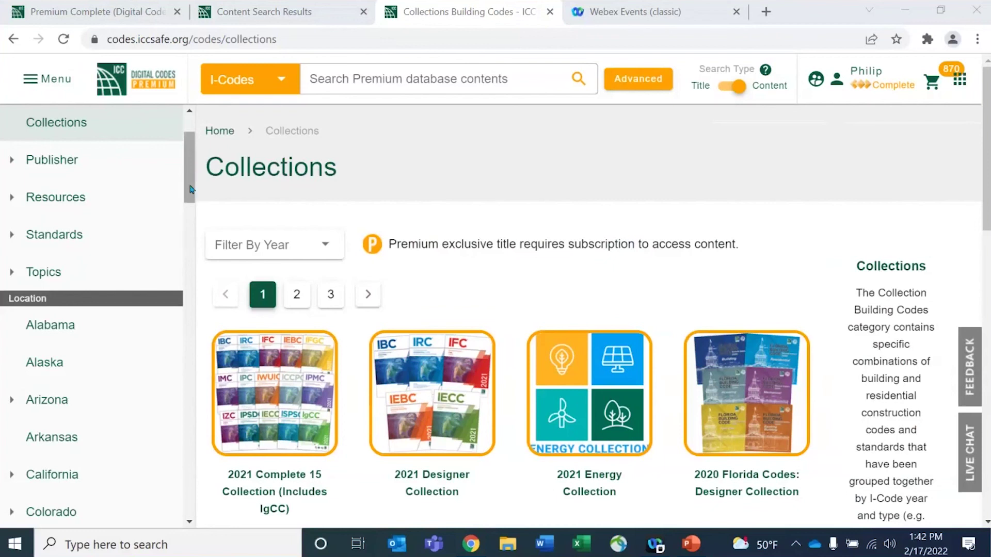
# Expand the Resources category and look through its subcategories
pyautogui.click(12, 198)
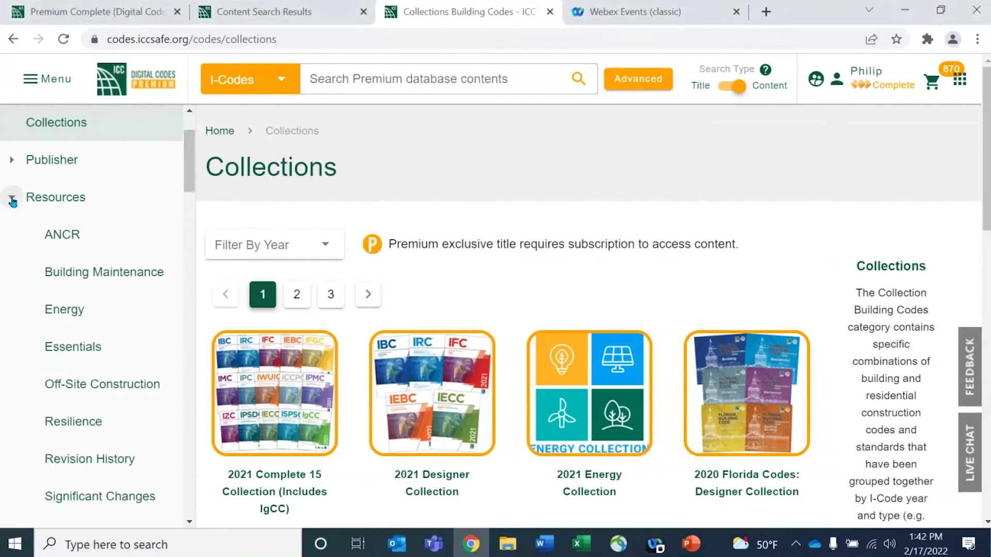
pyautogui.scroll(-2, 145, 310)
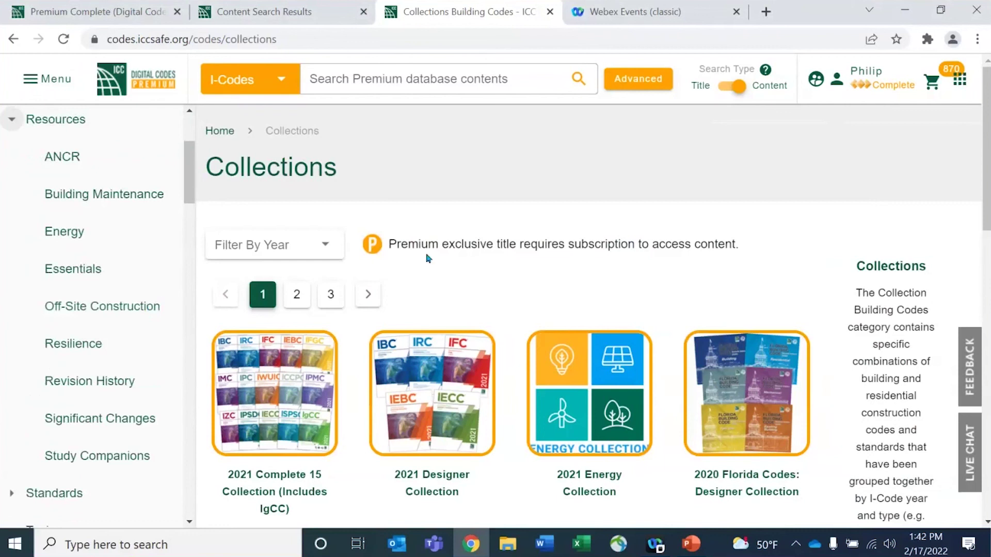
# Enter "irc" as a content search, switch the search type to titles, and search the Collections titles for "irc"
pyautogui.click(369, 79)
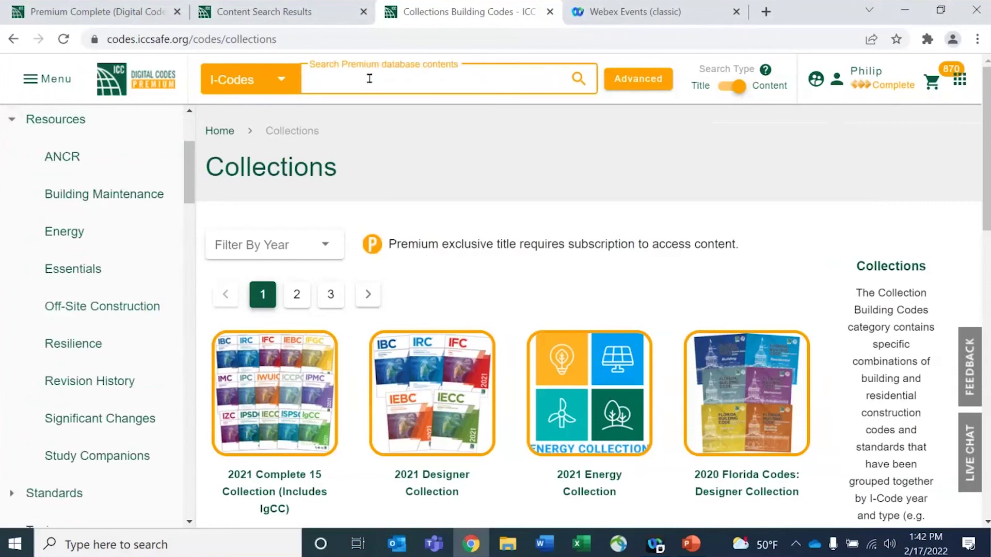
pyautogui.write('irc')
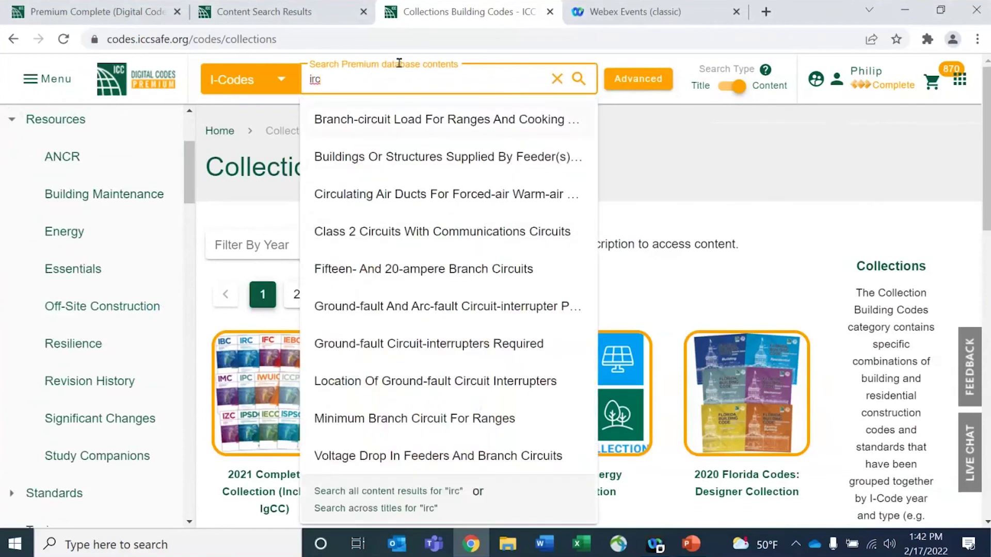
pyautogui.click(722, 88)
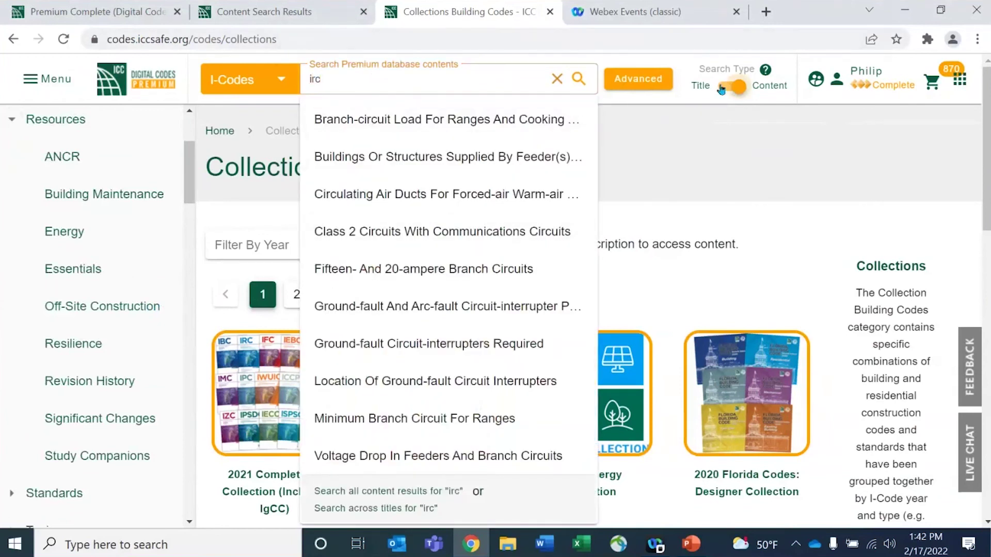
pyautogui.click(722, 88)
pyautogui.click(450, 67)
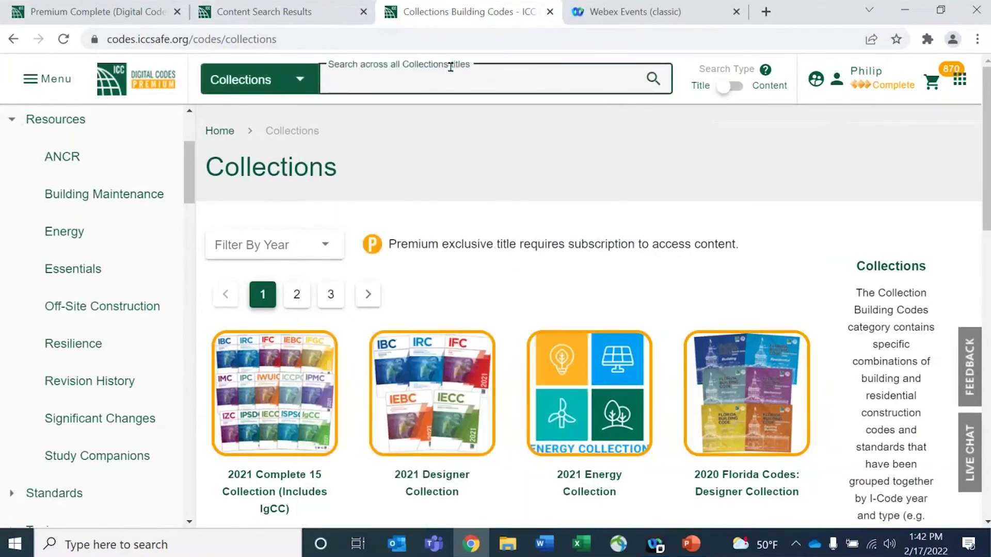
pyautogui.write('irc')
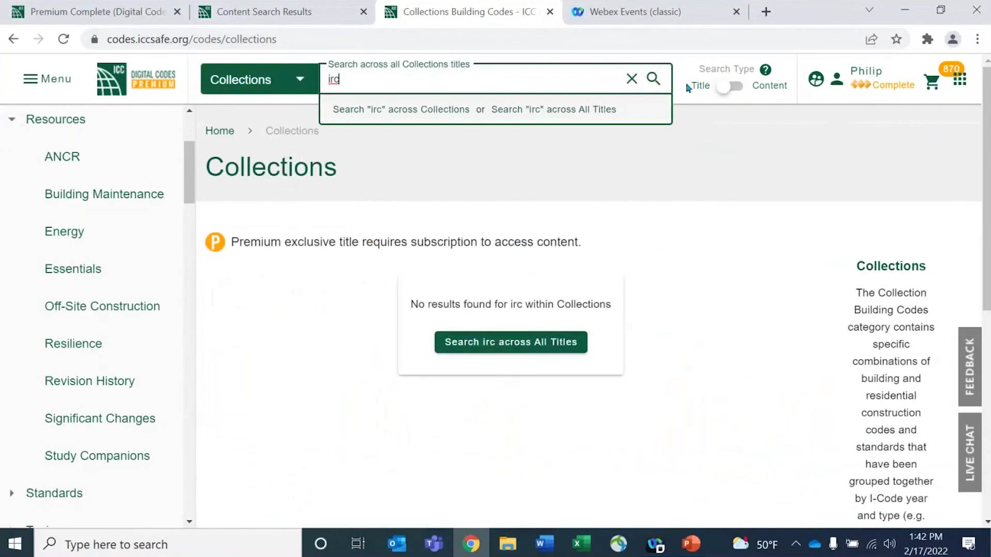
# Go to My Library and open the premium 2021 International Residential Code (IRC) from the recently viewed titles
pyautogui.click(60, 89)
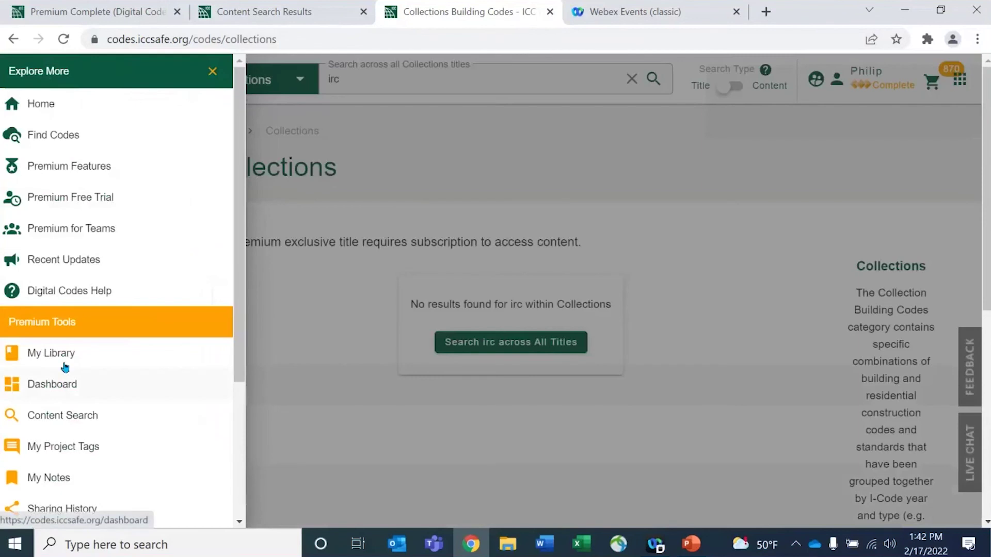
pyautogui.click(66, 354)
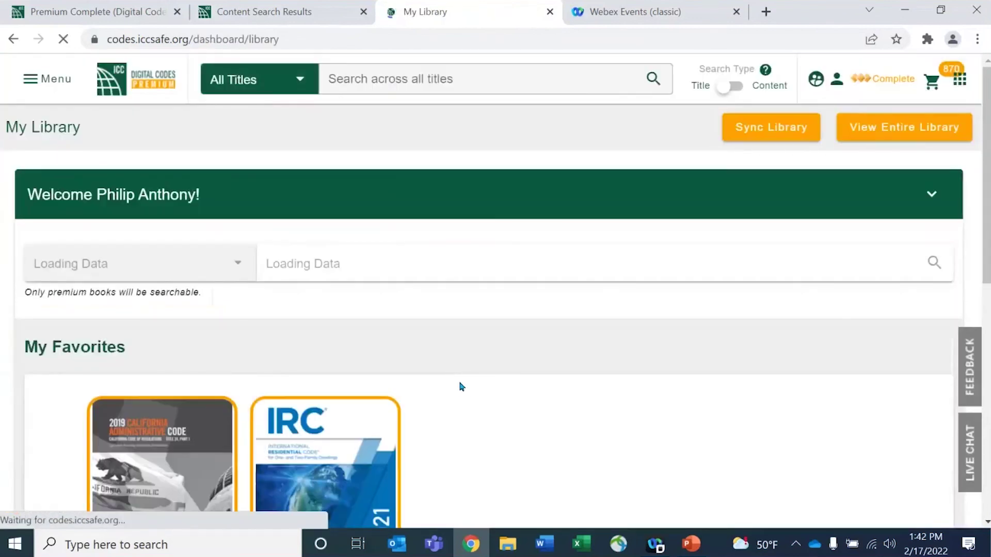
pyautogui.scroll(-3, 462, 387)
pyautogui.moveTo(173, 310)
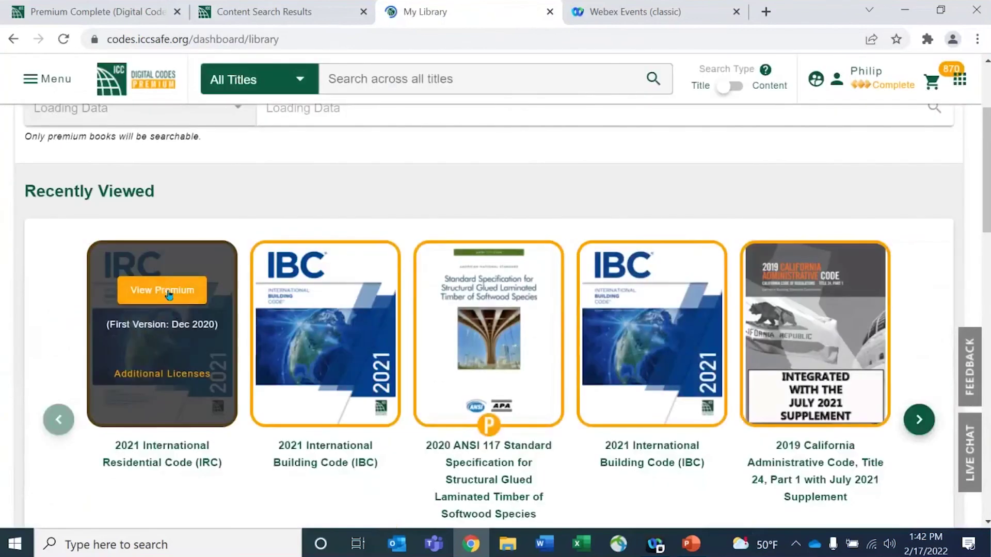
pyautogui.click(165, 293)
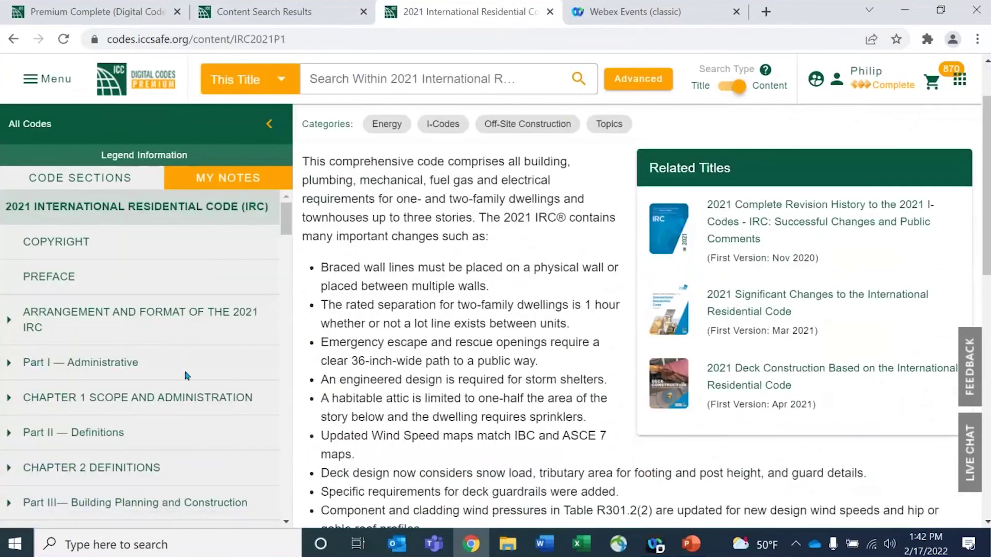
# Expand Chapter 3 Building Planning in the code sections and open the chapter
pyautogui.scroll(-3, 184, 361)
pyautogui.click(10, 384)
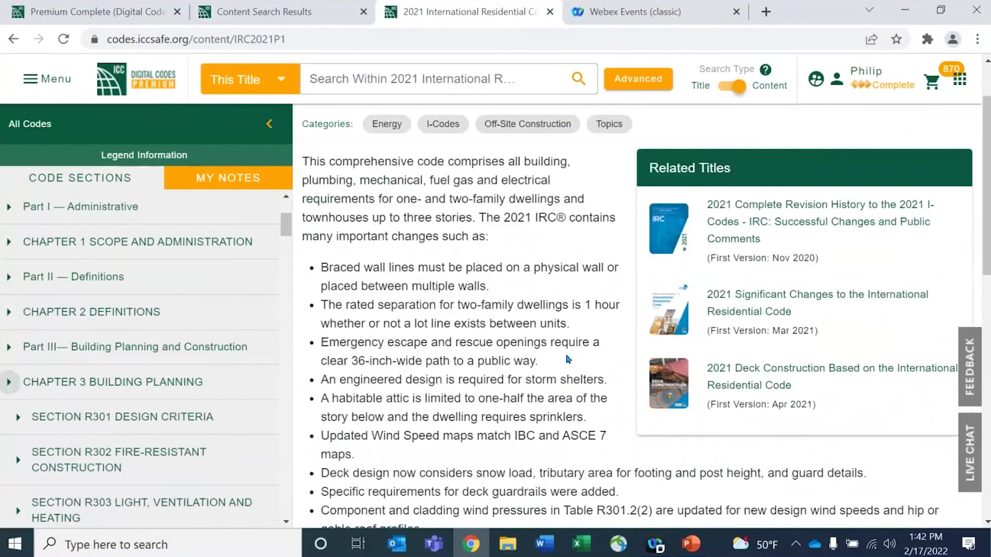
pyautogui.click(176, 381)
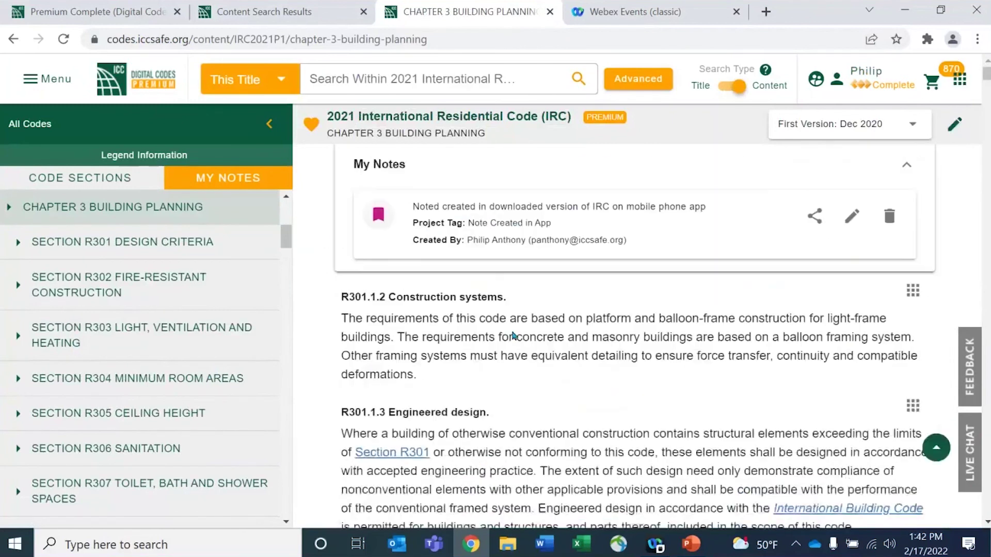
# Read through Section R301 of Chapter 3 and view the additional premium material for R301.2.1.1 Wind limitations and wind design required
pyautogui.scroll(-15, 512, 335)
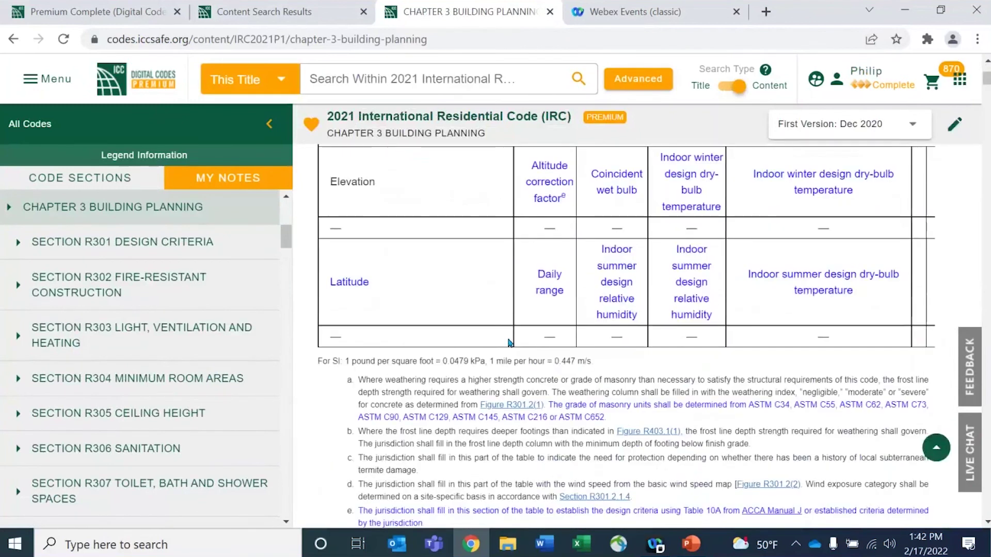
pyautogui.scroll(-15, 506, 341)
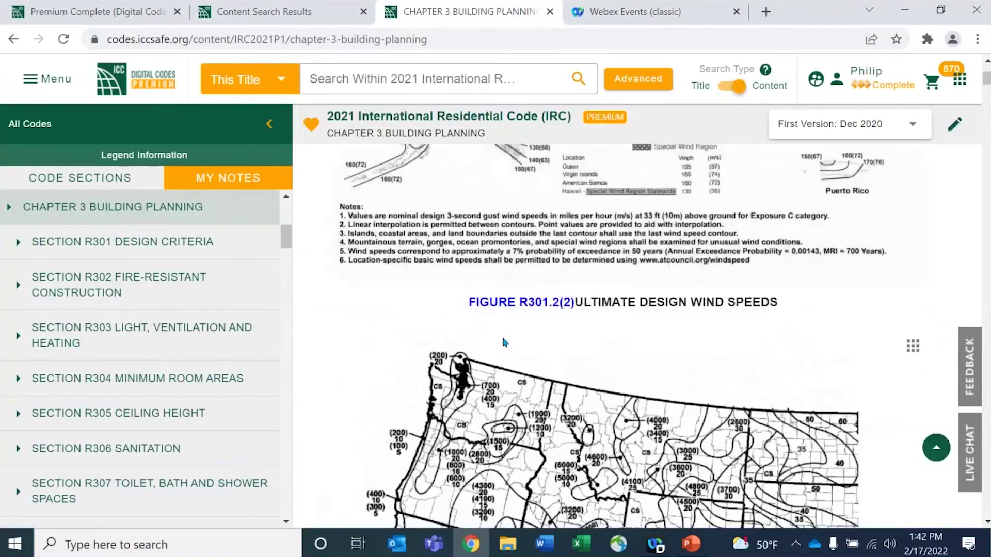
pyautogui.scroll(-20, 504, 343)
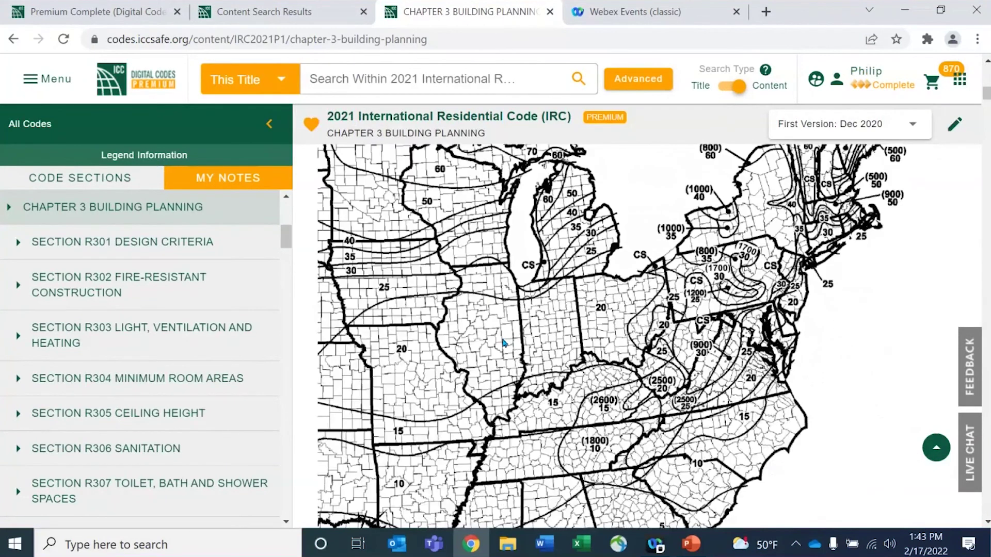
pyautogui.scroll(-8, 501, 351)
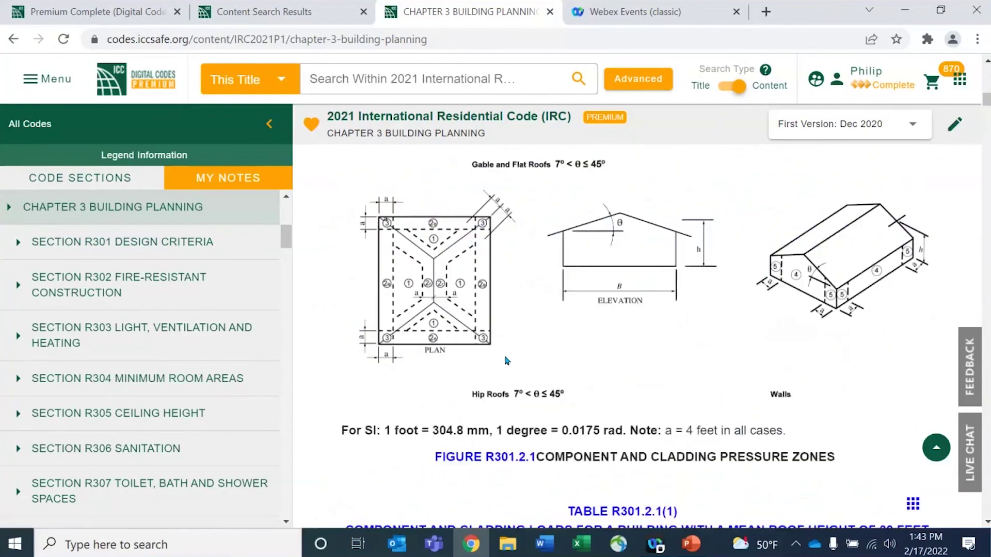
pyautogui.scroll(-15, 505, 361)
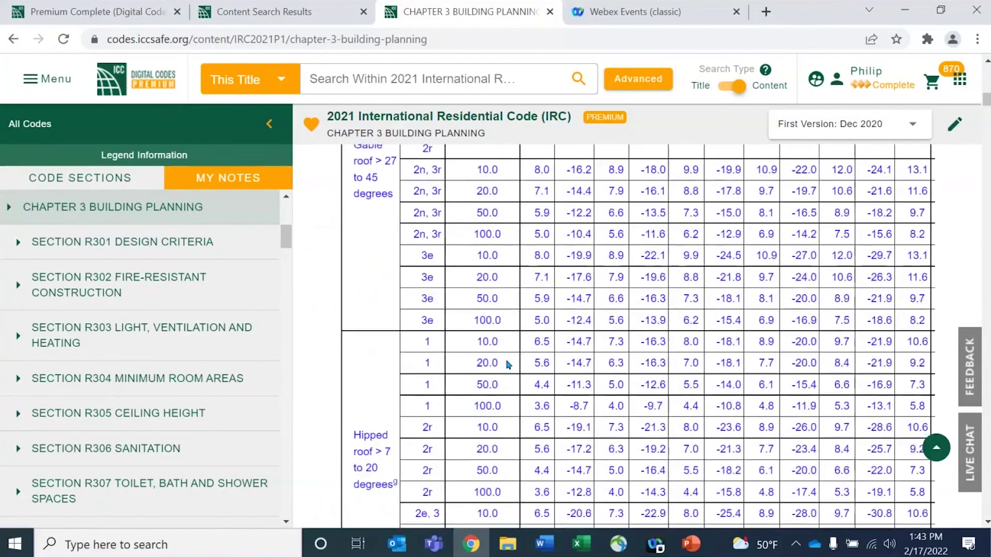
pyautogui.scroll(-10, 508, 369)
pyautogui.scroll(-5, 619, 368)
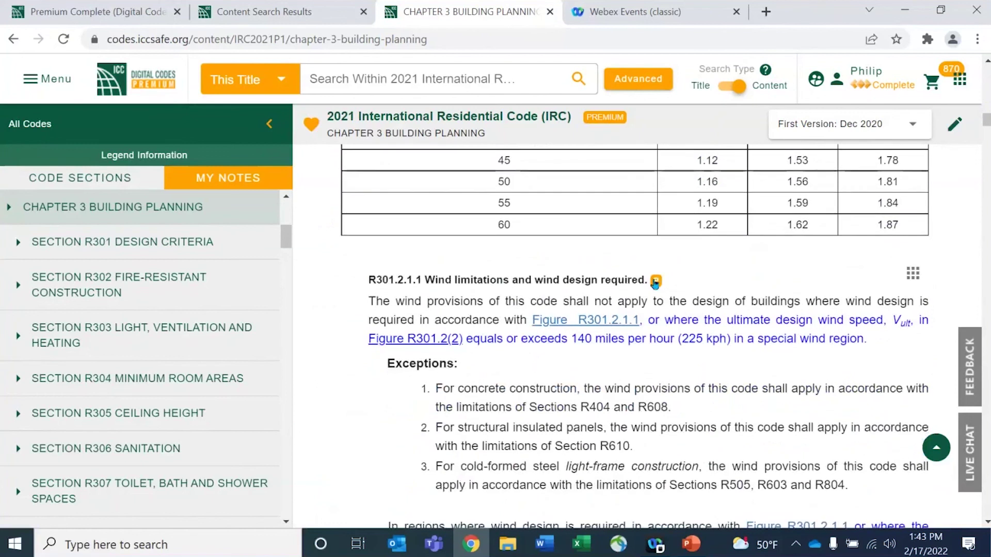
pyautogui.click(656, 281)
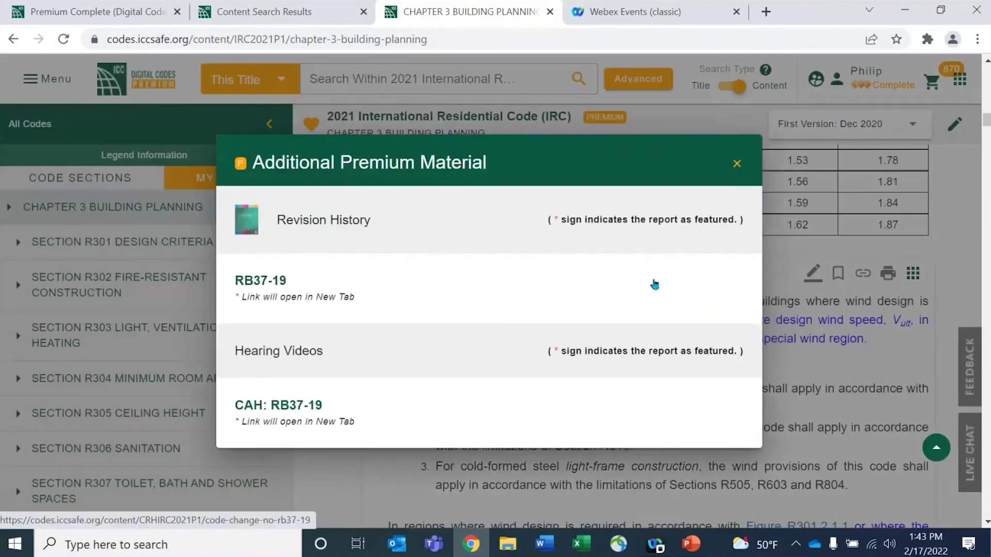
pyautogui.click(735, 164)
pyautogui.scroll(-15, 706, 397)
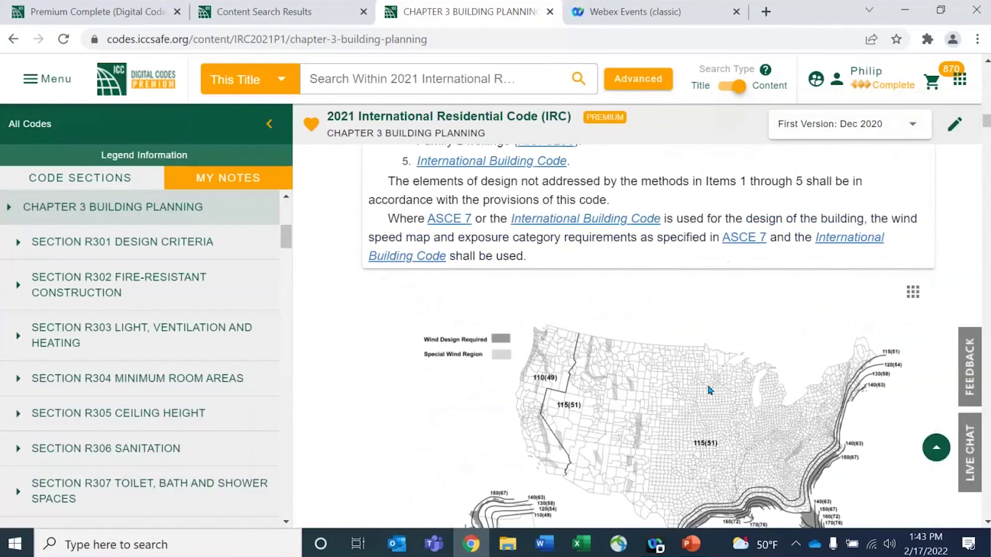
pyautogui.scroll(-5, 707, 396)
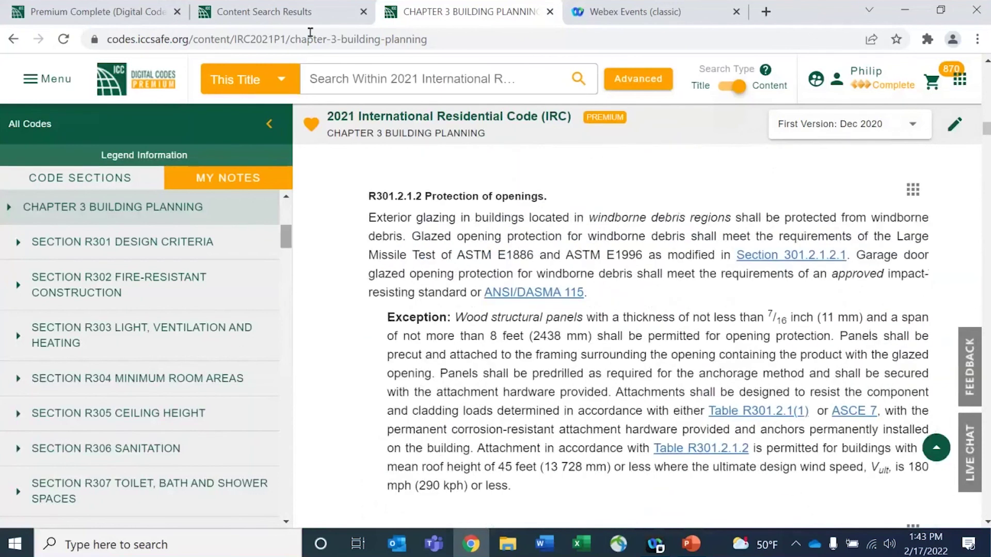
# Search the content of the 2021 International Residential Code for "code development"
pyautogui.click(344, 64)
pyautogui.write('codce')
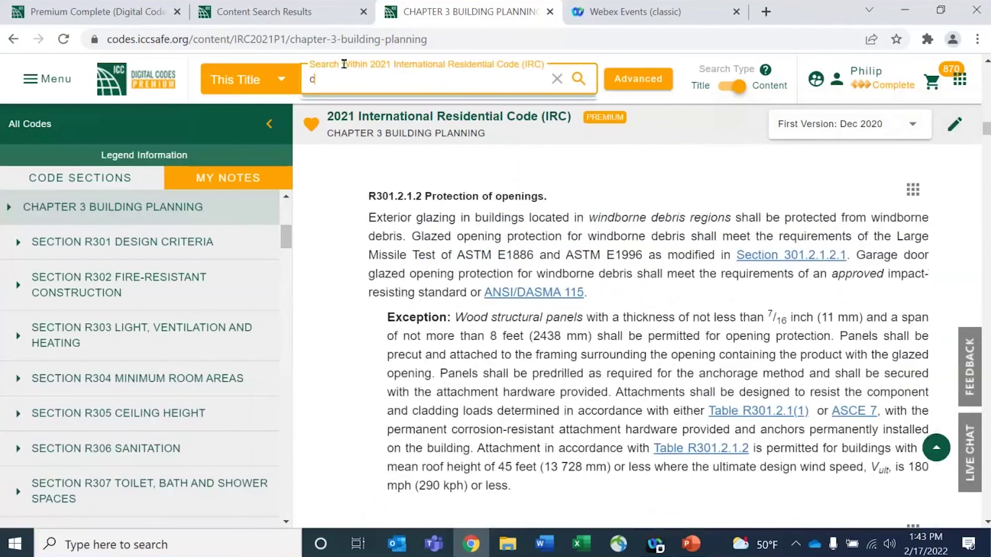
pyautogui.press('BackSpace')
pyautogui.press('BackSpace')
pyautogui.press('BackSpace')
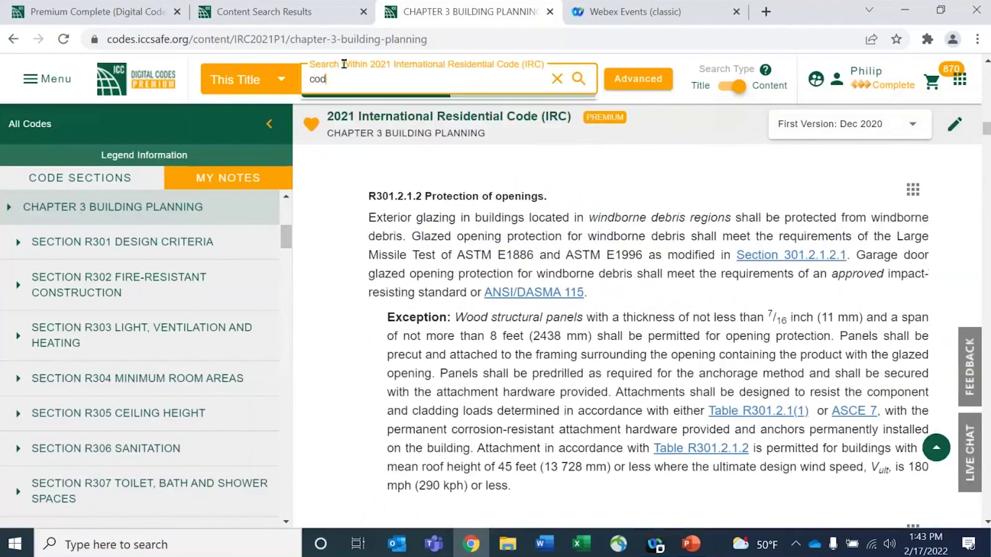
pyautogui.write('e development')
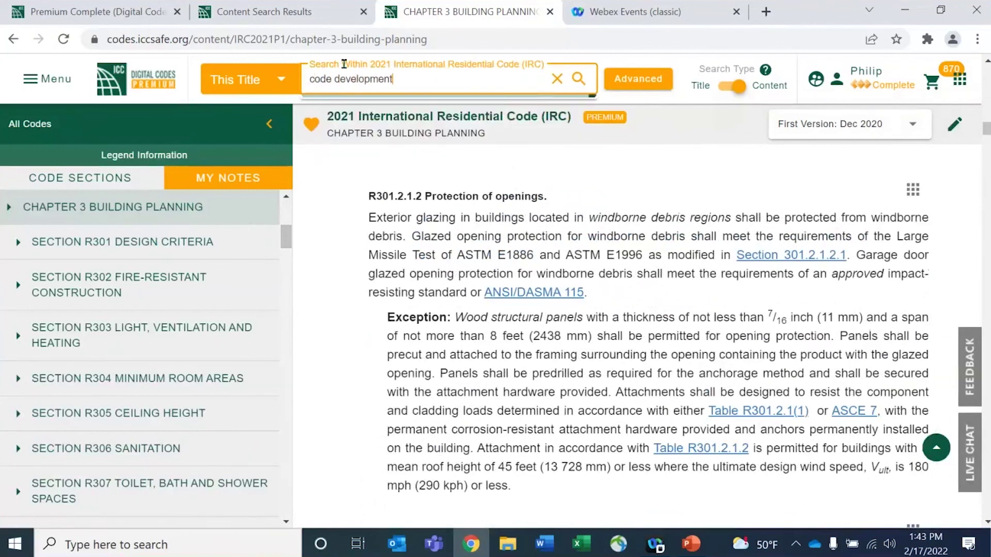
pyautogui.press('Return')
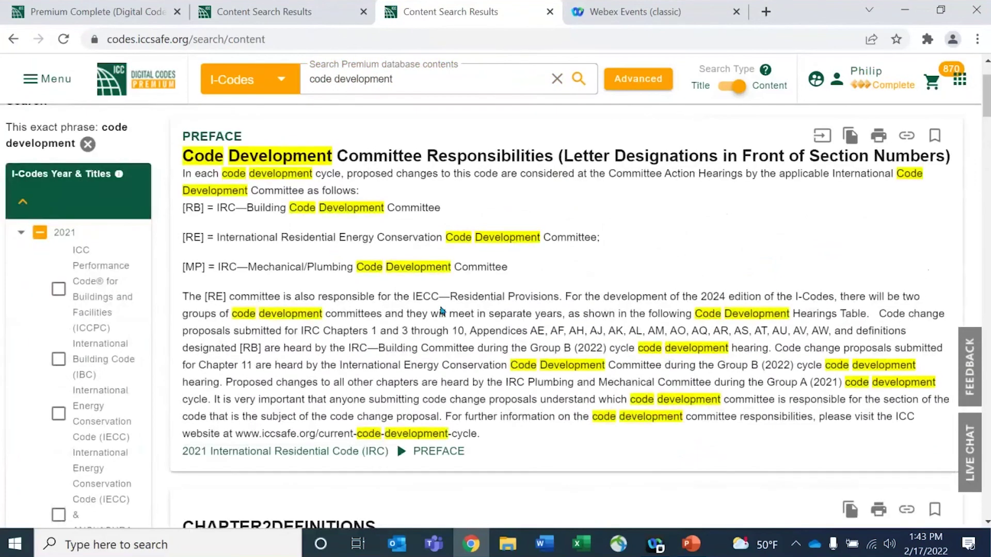
# Review the first search results, collapse the 2021 title list, and include all 2021 I-Codes in the search refinement
pyautogui.scroll(-3, 490, 334)
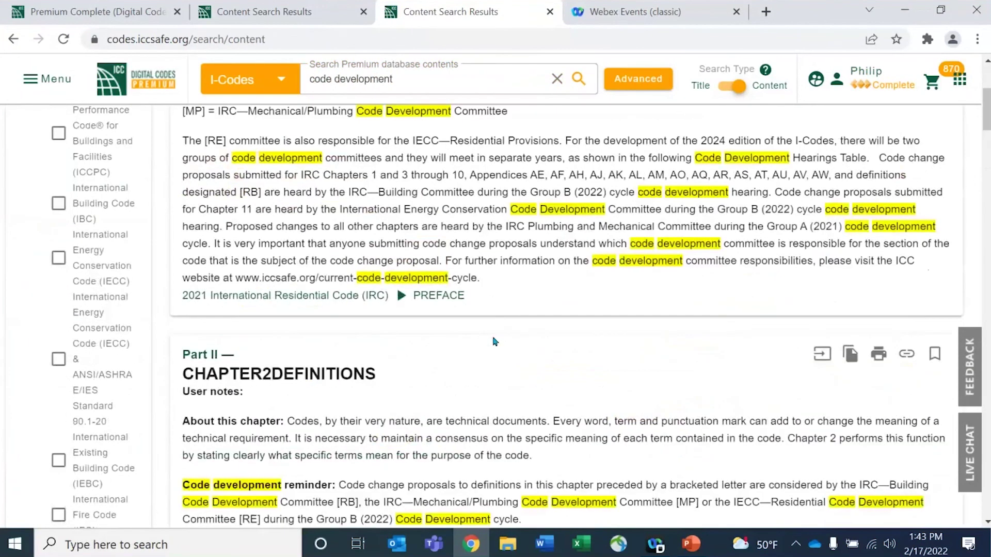
pyautogui.scroll(5, 493, 341)
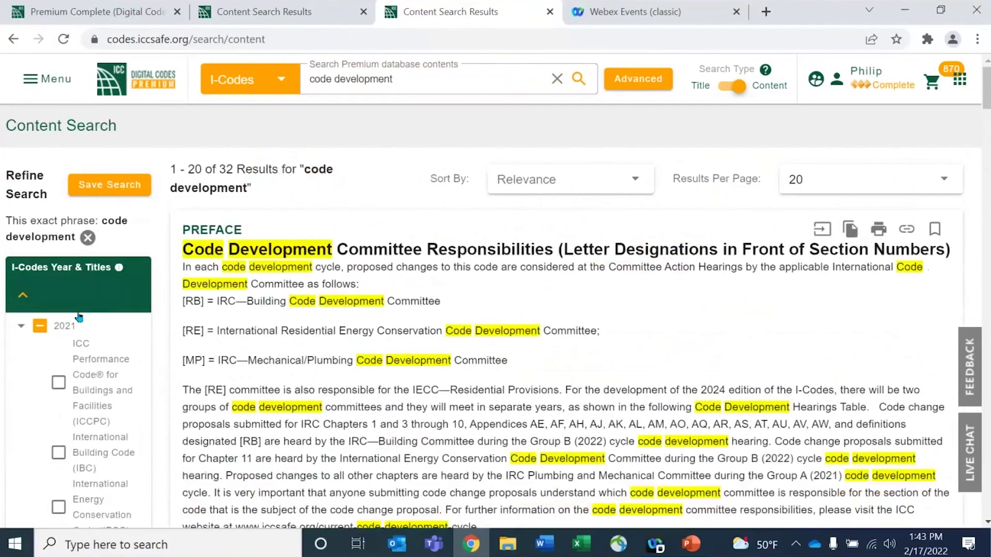
pyautogui.click(19, 328)
pyautogui.click(40, 326)
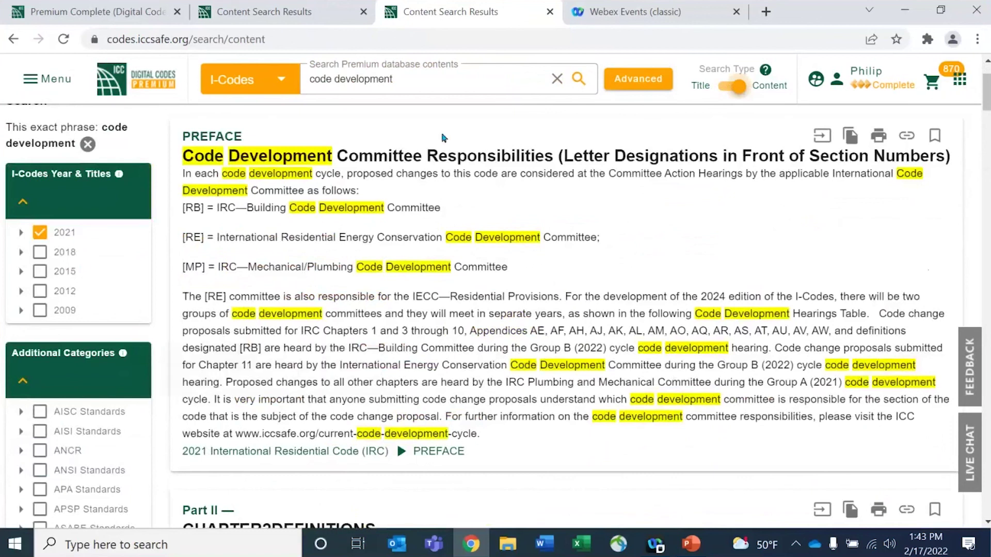
# Switch the search type to titles, return to My Library, and reopen the recently viewed 2021 IRC
pyautogui.click(722, 89)
pyautogui.click(340, 69)
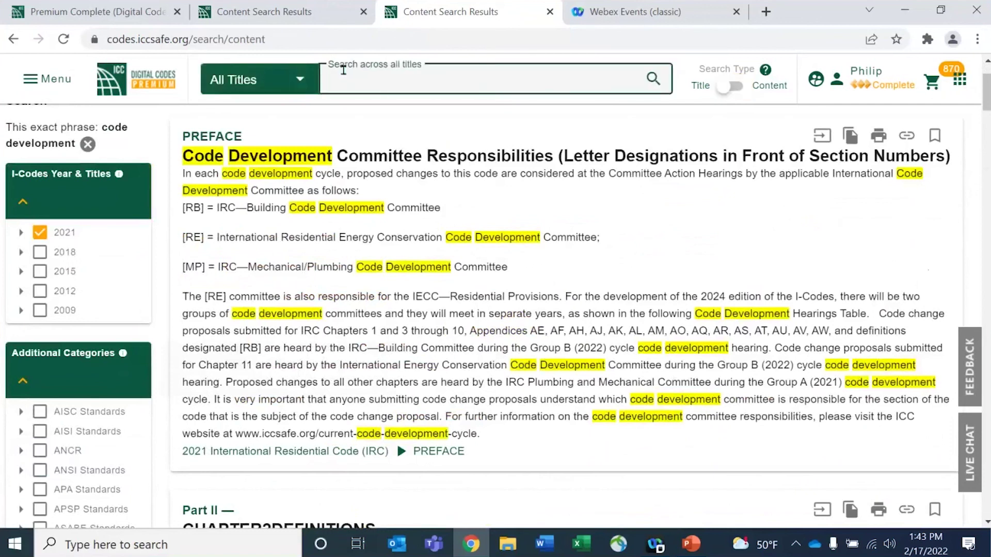
pyautogui.click(49, 79)
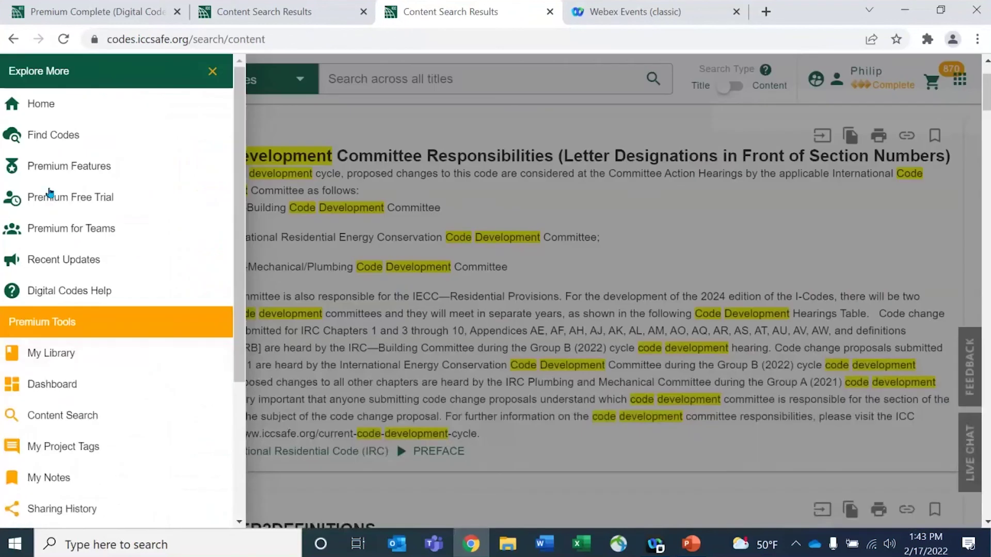
pyautogui.click(56, 357)
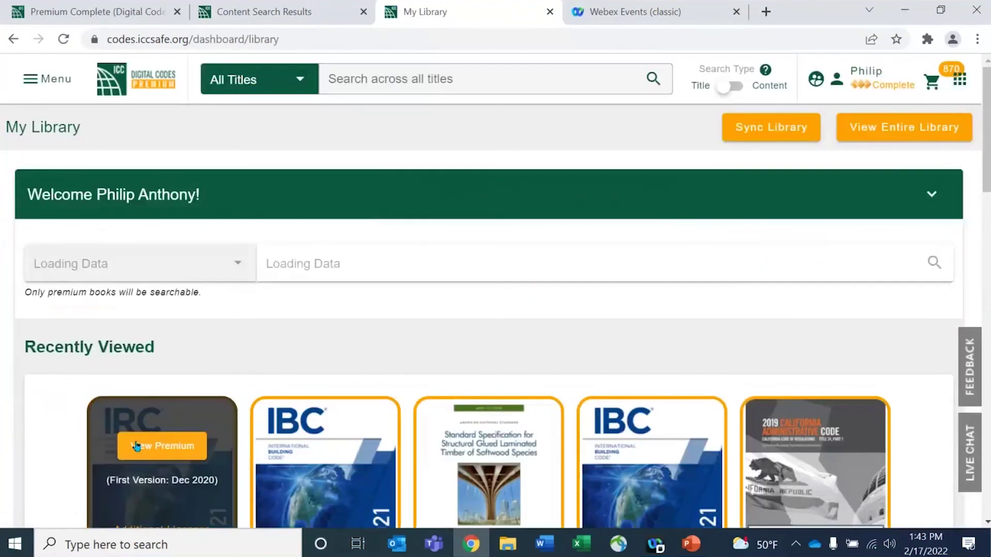
pyautogui.click(164, 310)
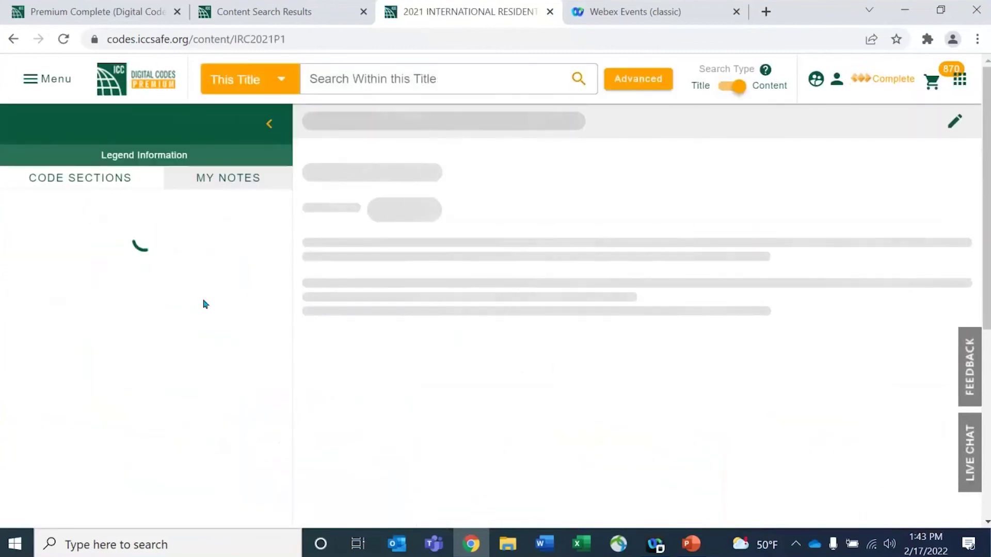
# Expand Chapter 3 Building Planning in the code sections and open Section R324 Solar Energy Systems
pyautogui.scroll(-2, 130, 323)
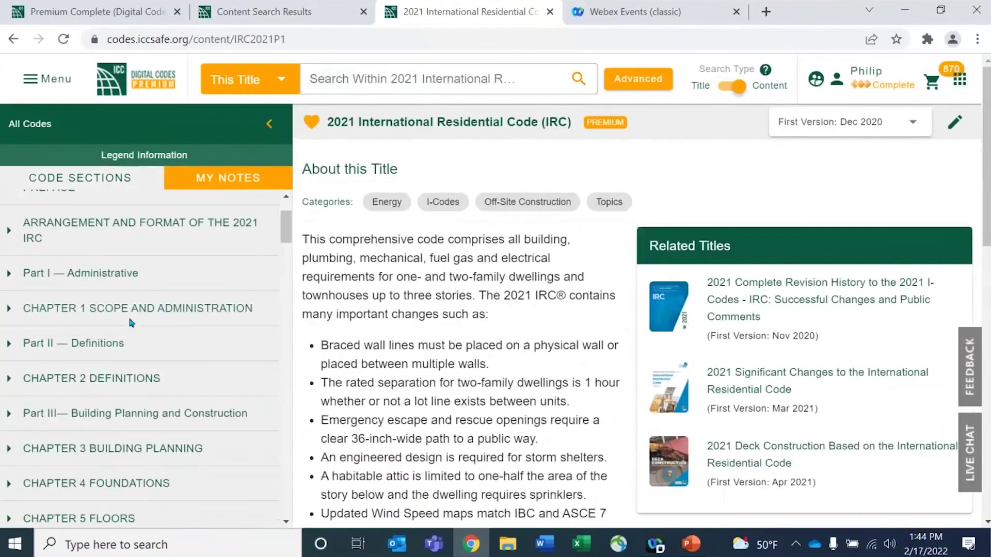
pyautogui.scroll(-1, 130, 322)
pyautogui.click(10, 382)
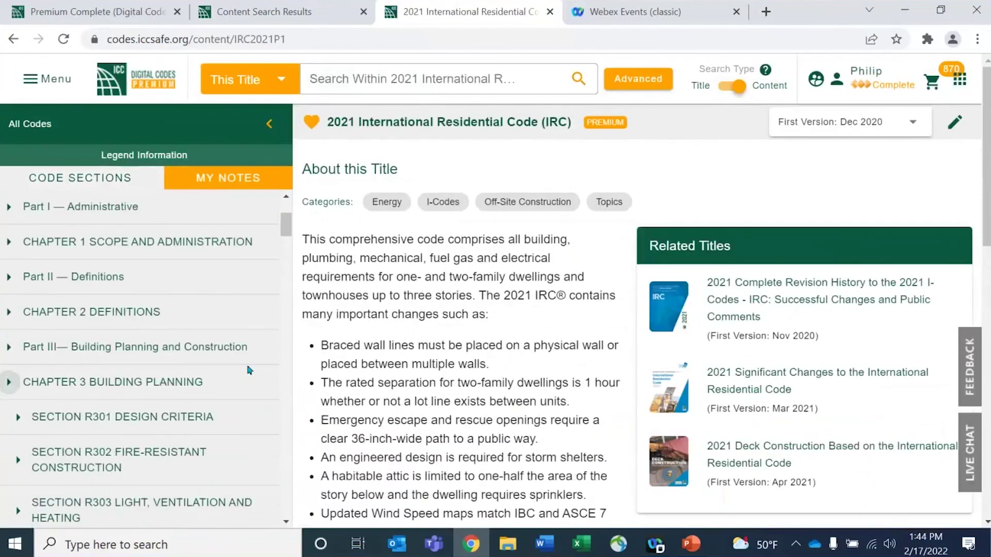
pyautogui.scroll(-1, 225, 429)
pyautogui.scroll(-8, 225, 428)
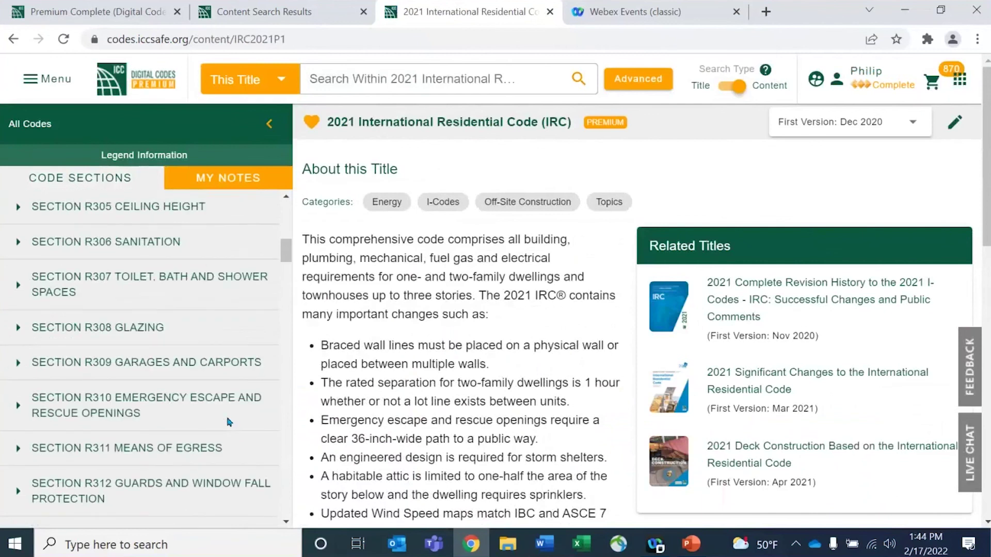
pyautogui.scroll(-7, 229, 424)
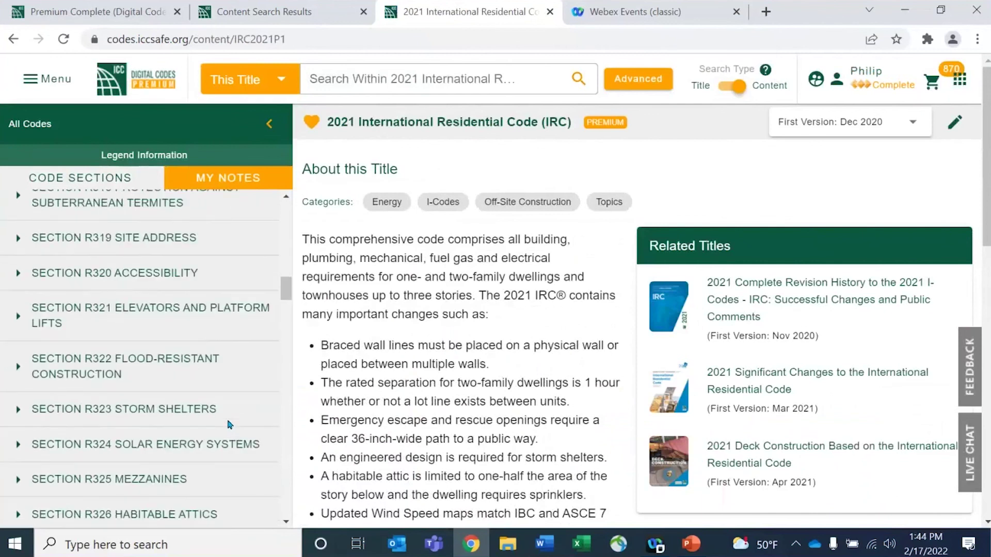
pyautogui.click(18, 366)
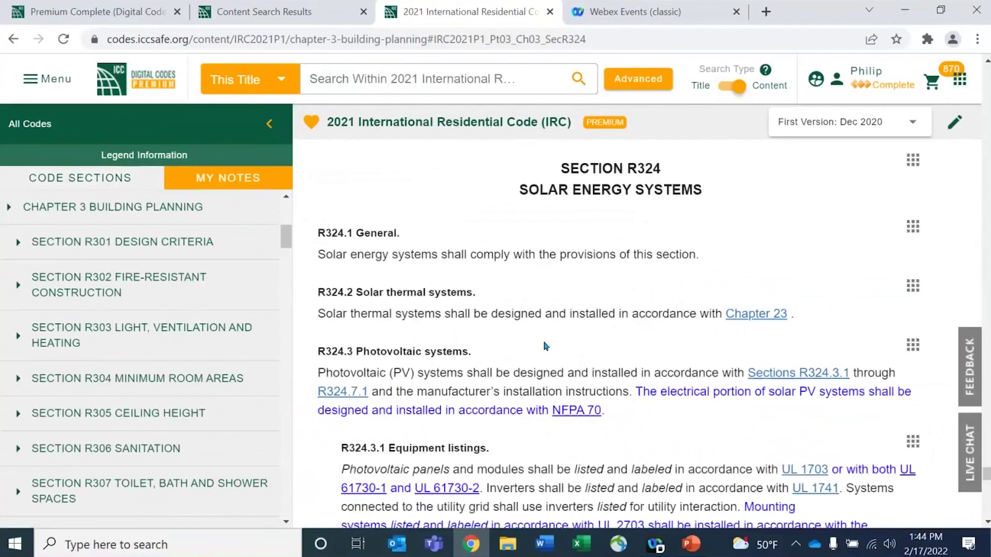
# Read on from Section R324 to Section R328 and view the additional premium material for R328.3.1 Spacing
pyautogui.scroll(-15, 548, 352)
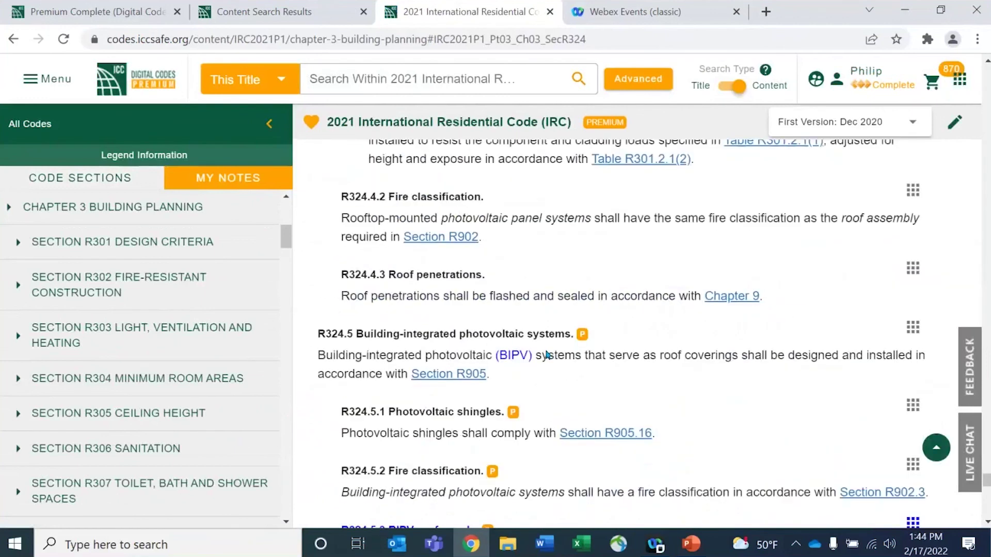
pyautogui.scroll(-15, 540, 347)
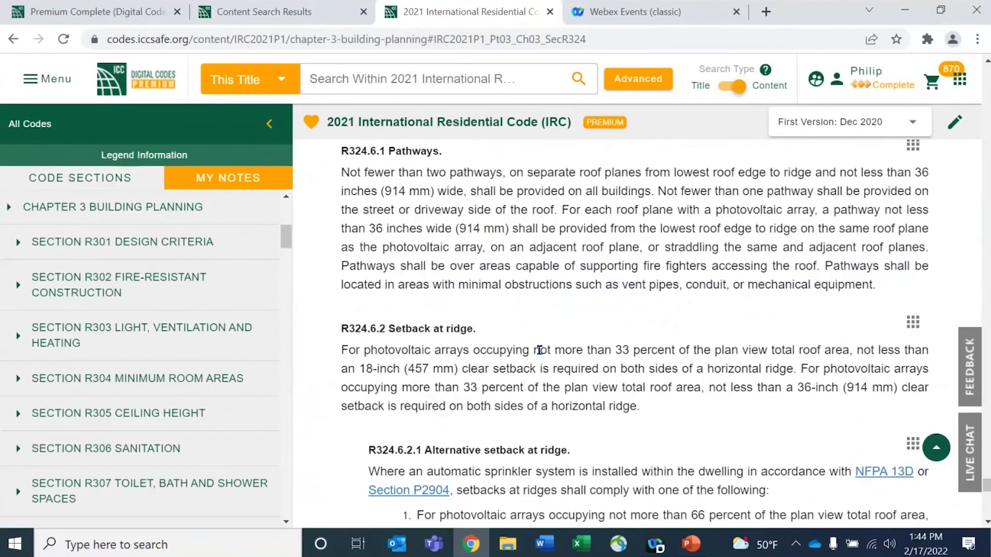
pyautogui.scroll(-15, 539, 353)
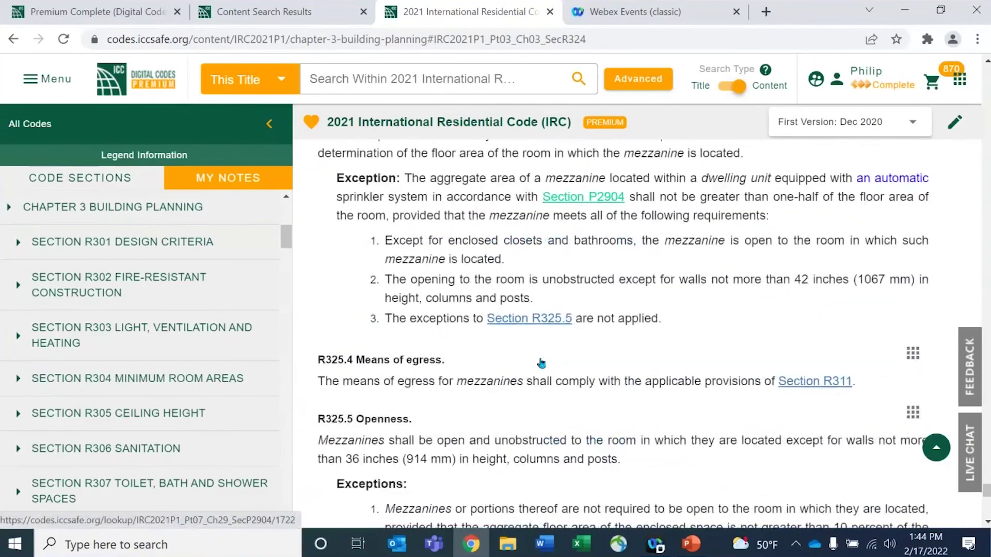
pyautogui.scroll(-15, 538, 354)
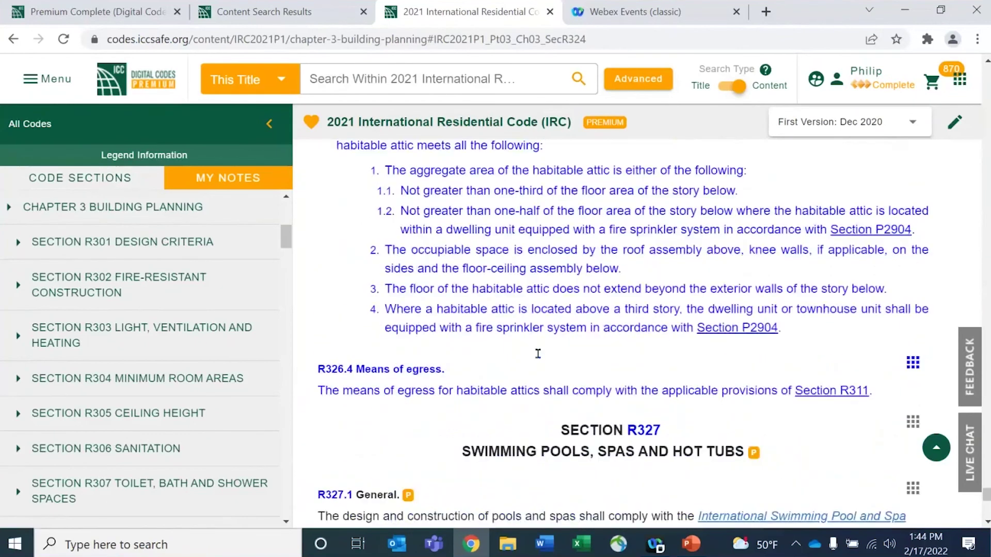
pyautogui.scroll(-5, 543, 363)
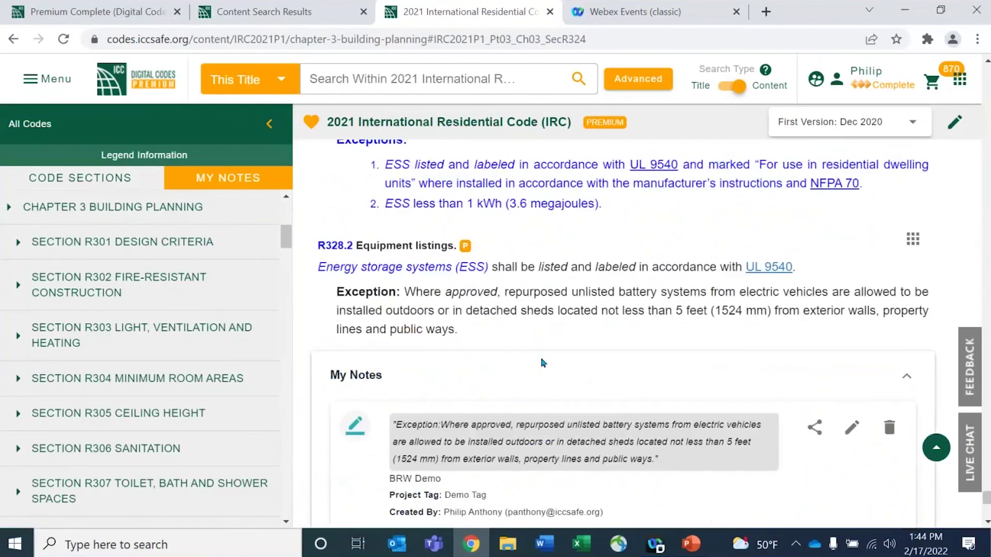
pyautogui.scroll(-12, 540, 364)
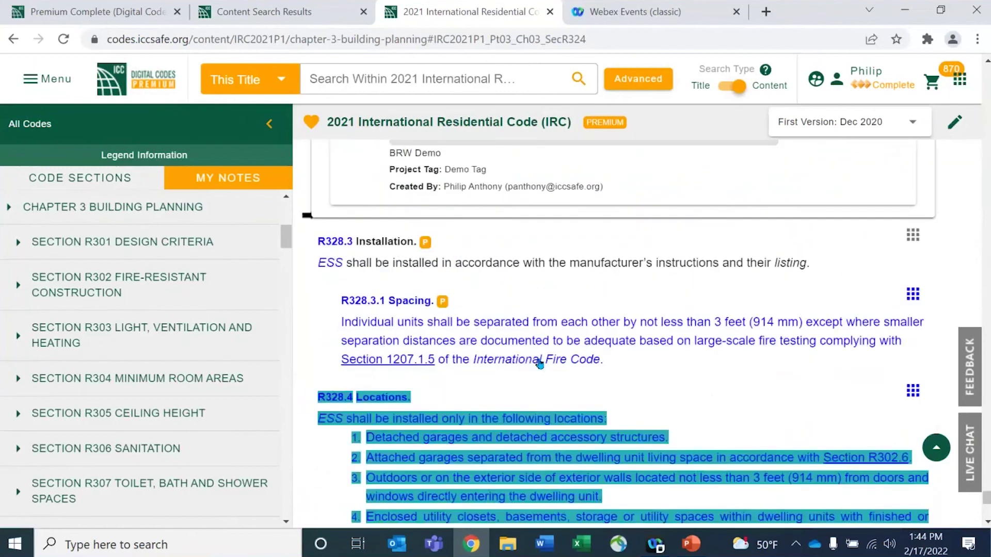
pyautogui.scroll(5, 536, 351)
pyautogui.click(442, 314)
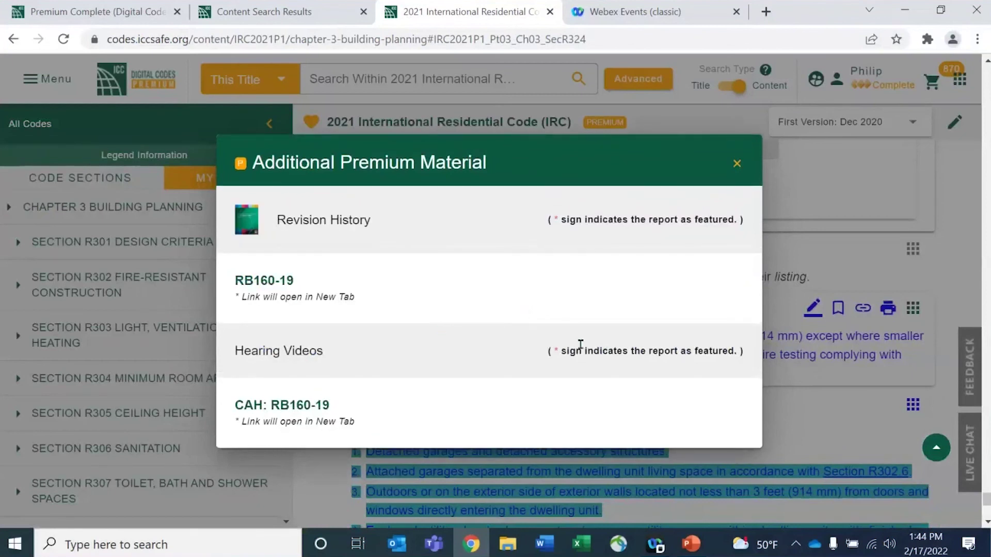
# Play the CAH: RB160-19 hearing video after accepting its privacy policy, and close both the video and the premium material
pyautogui.click(295, 407)
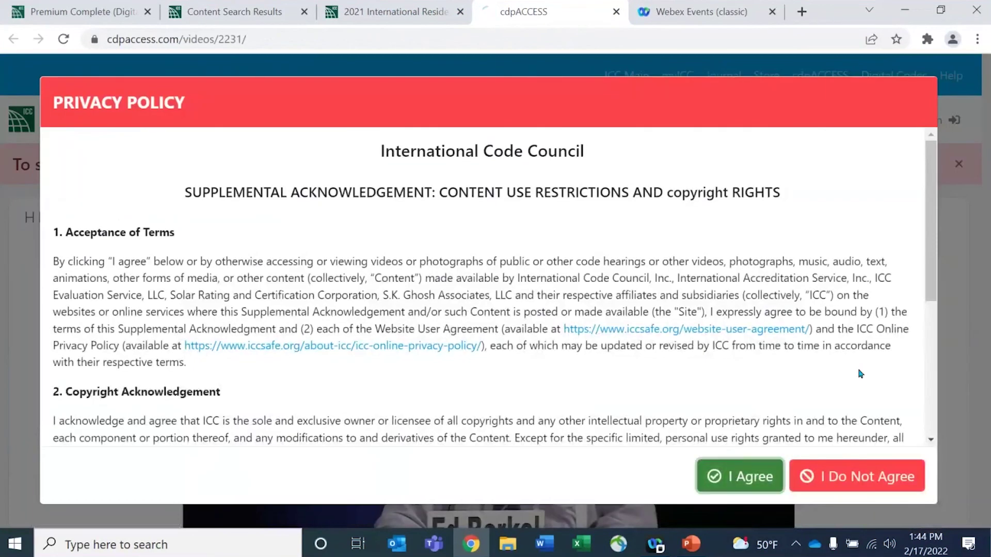
pyautogui.scroll(-3, 880, 327)
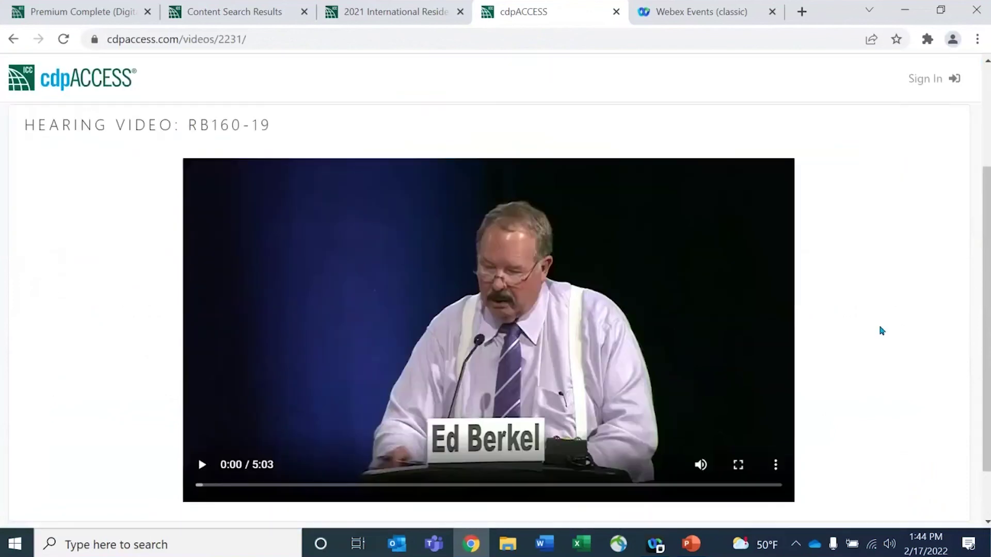
pyautogui.click(200, 462)
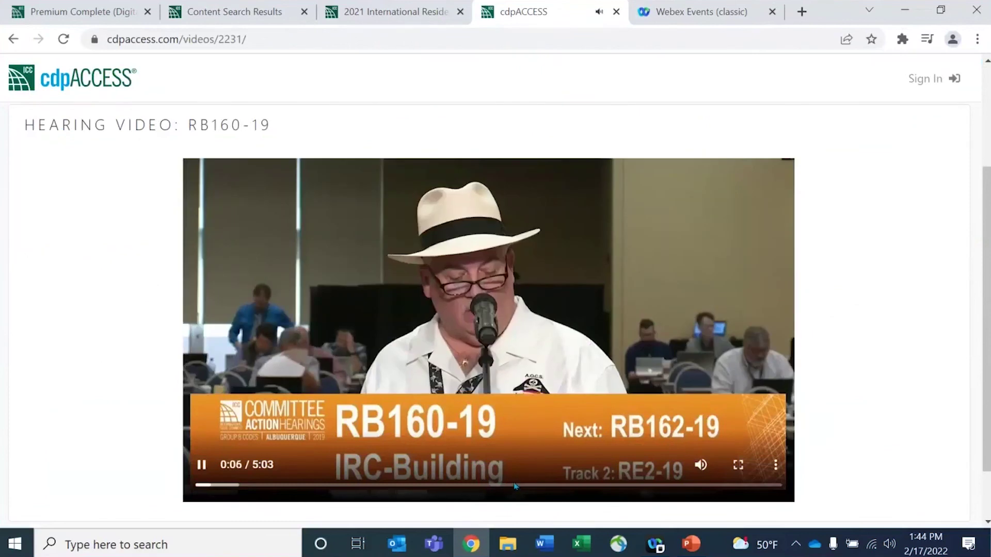
pyautogui.click(616, 11)
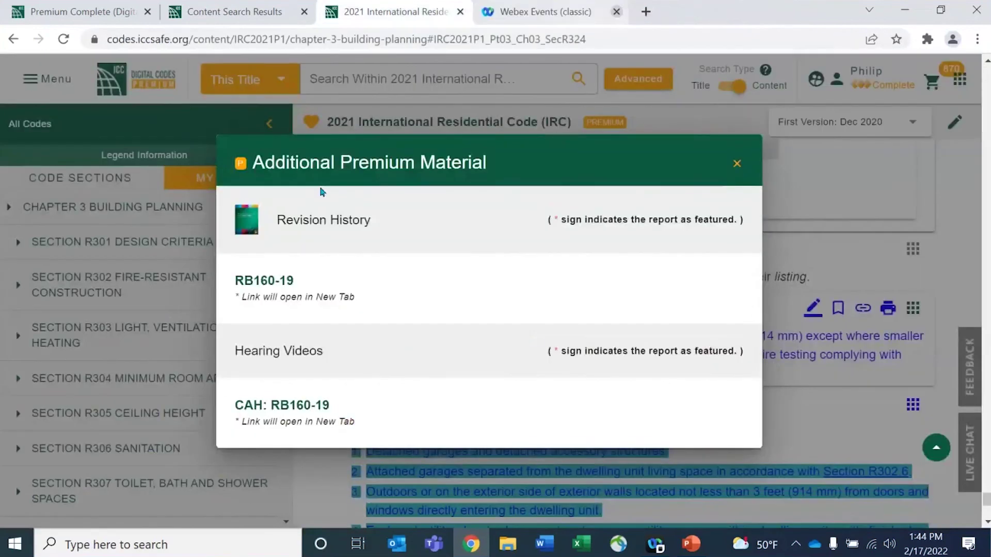
pyautogui.click(738, 164)
# Examine the content tags in the legend information, highlighting the cdpACCESS Material description, and return to R328.3.1 Spacing
pyautogui.click(144, 155)
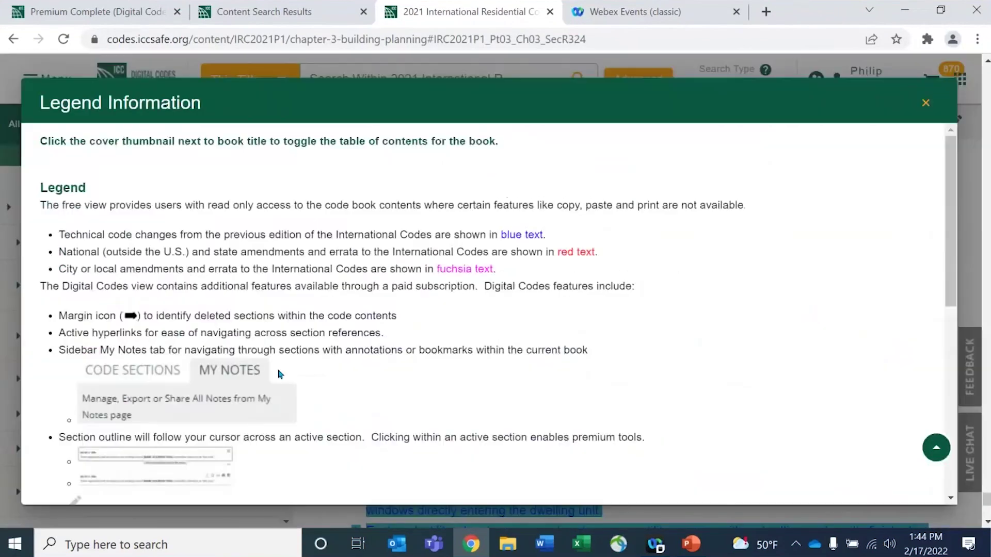
pyautogui.scroll(-7, 278, 358)
pyautogui.scroll(-1, 279, 359)
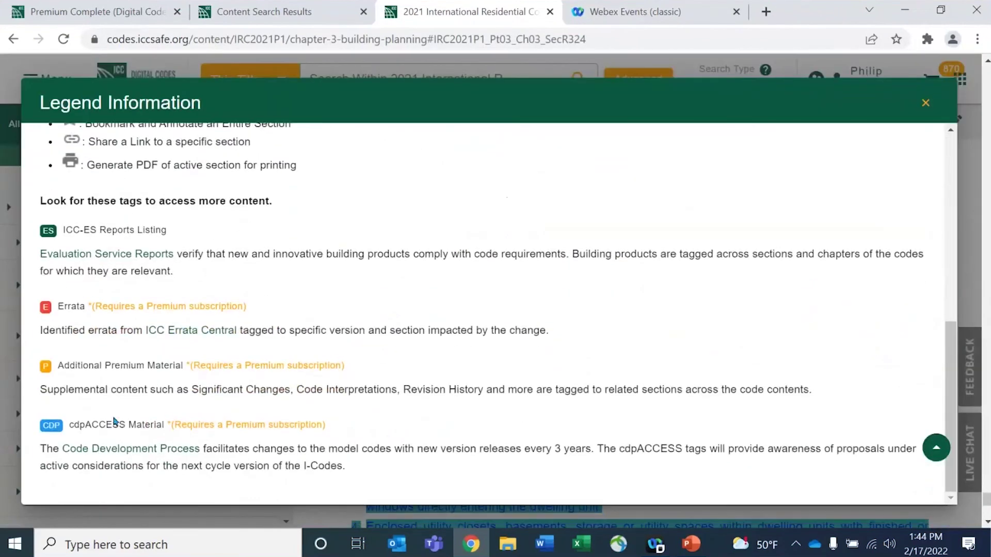
pyautogui.moveTo(429, 481); pyautogui.dragTo(24, 432)
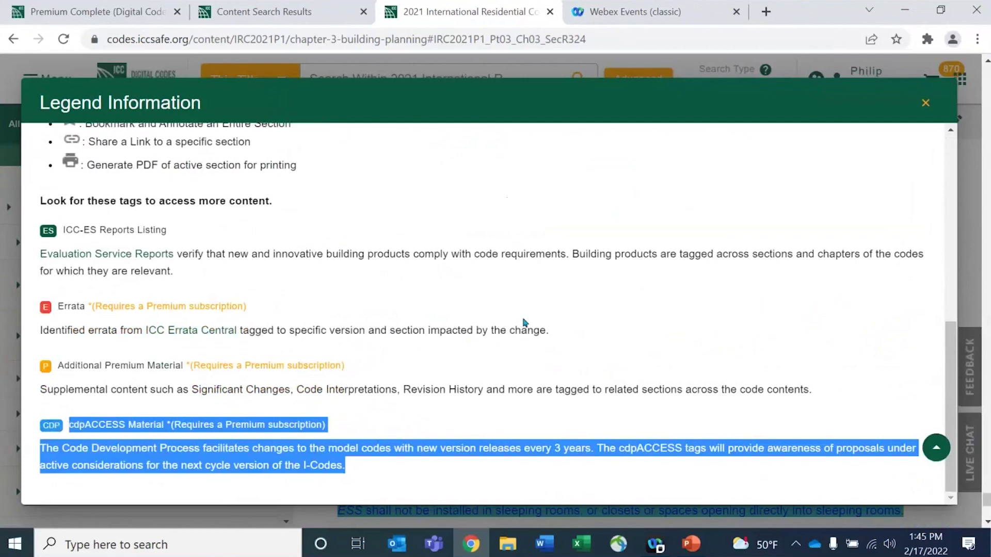
pyautogui.click(365, 95)
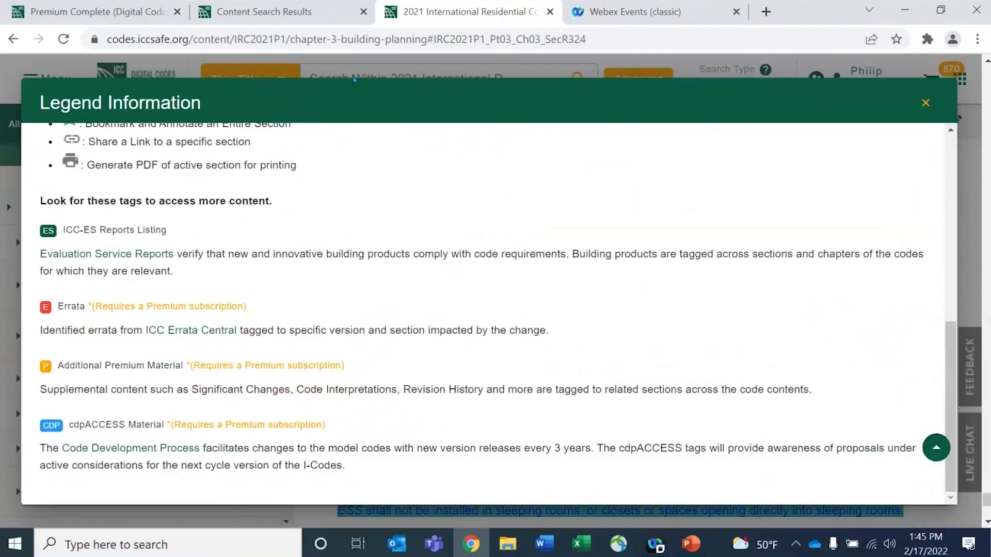
pyautogui.moveTo(80, 449); pyautogui.dragTo(150, 375)
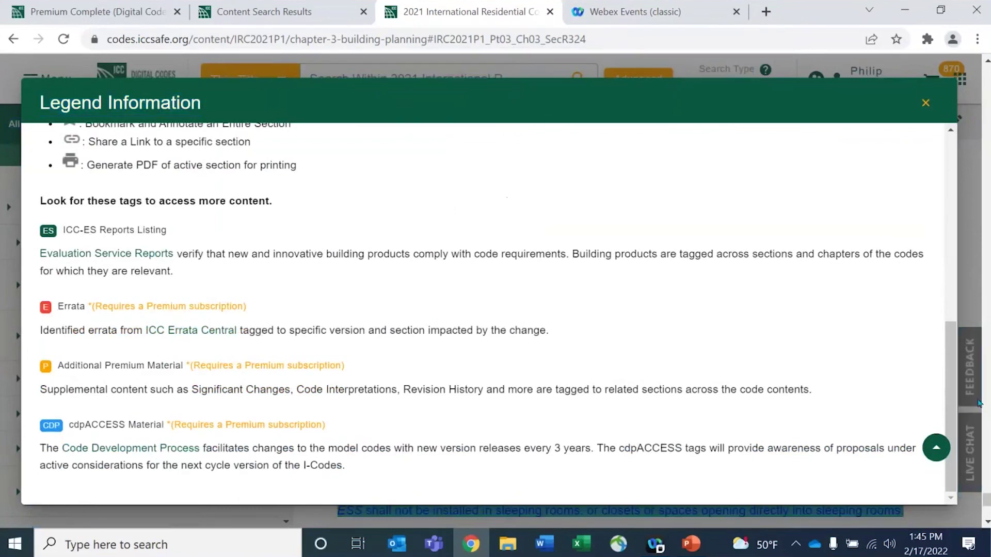
pyautogui.click(973, 242)
pyautogui.moveTo(503, 198)
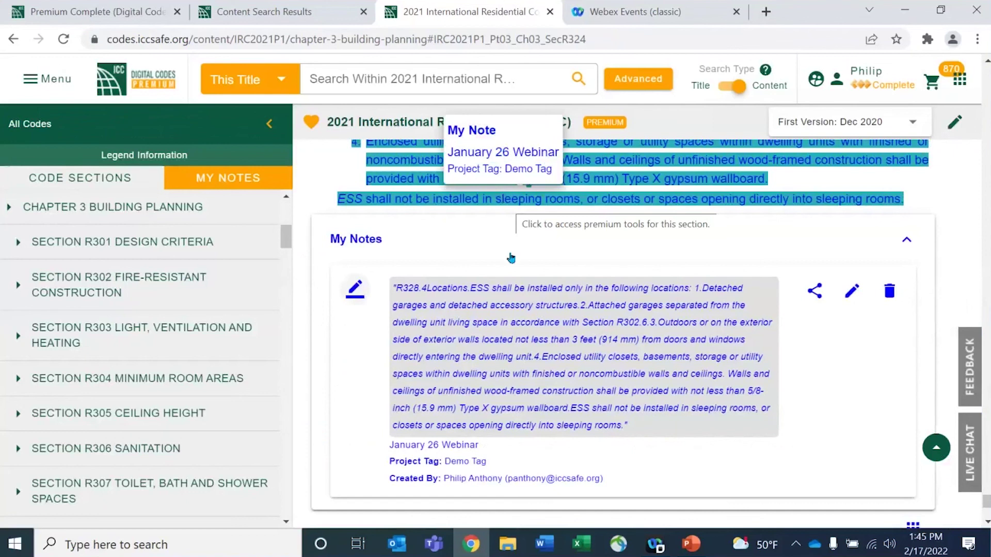
pyautogui.scroll(5, 626, 292)
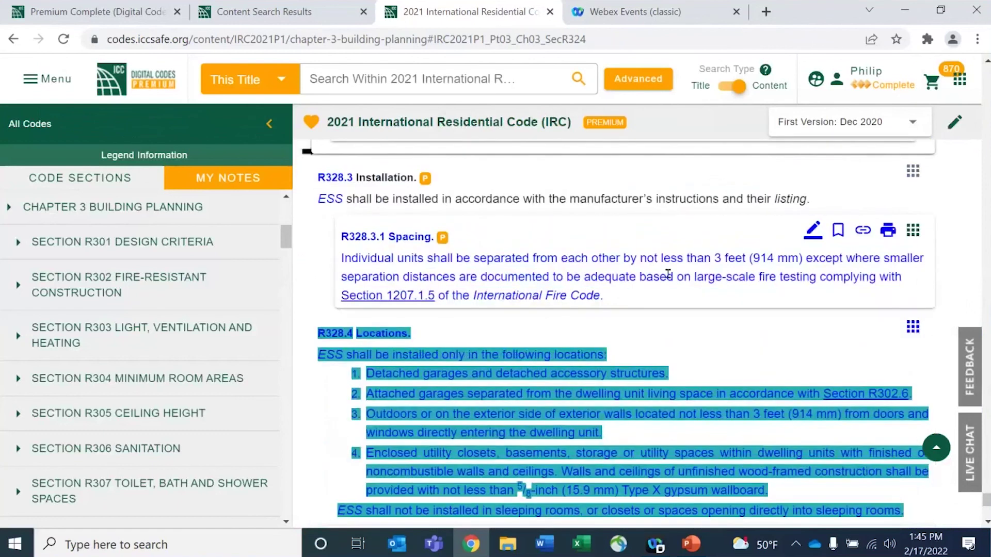